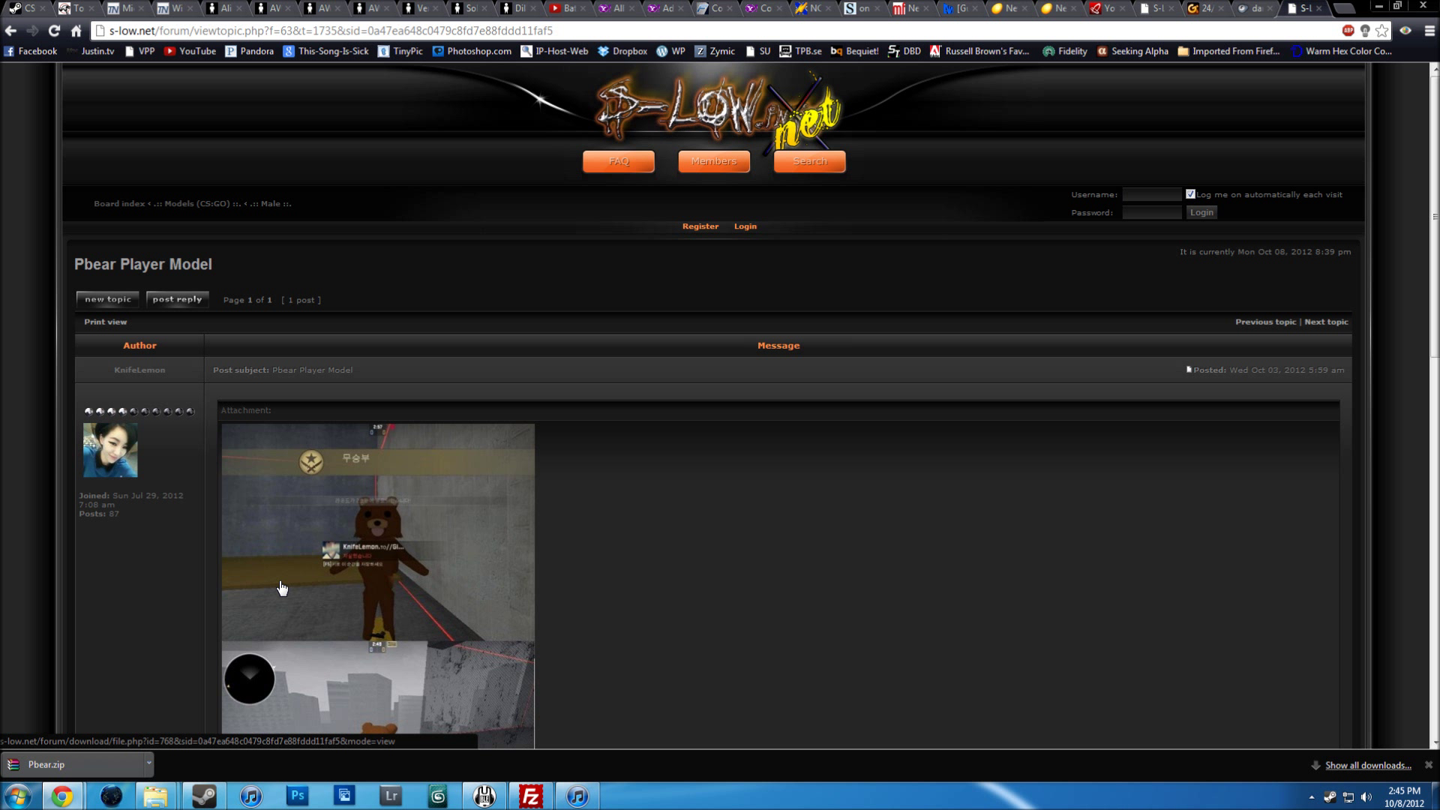
Scroll through the Pbear Player Model forum post and its file list.
scroll(242, 600, down, 2)
scroll(244, 602, up, 2)
scroll(248, 606, down, 2)
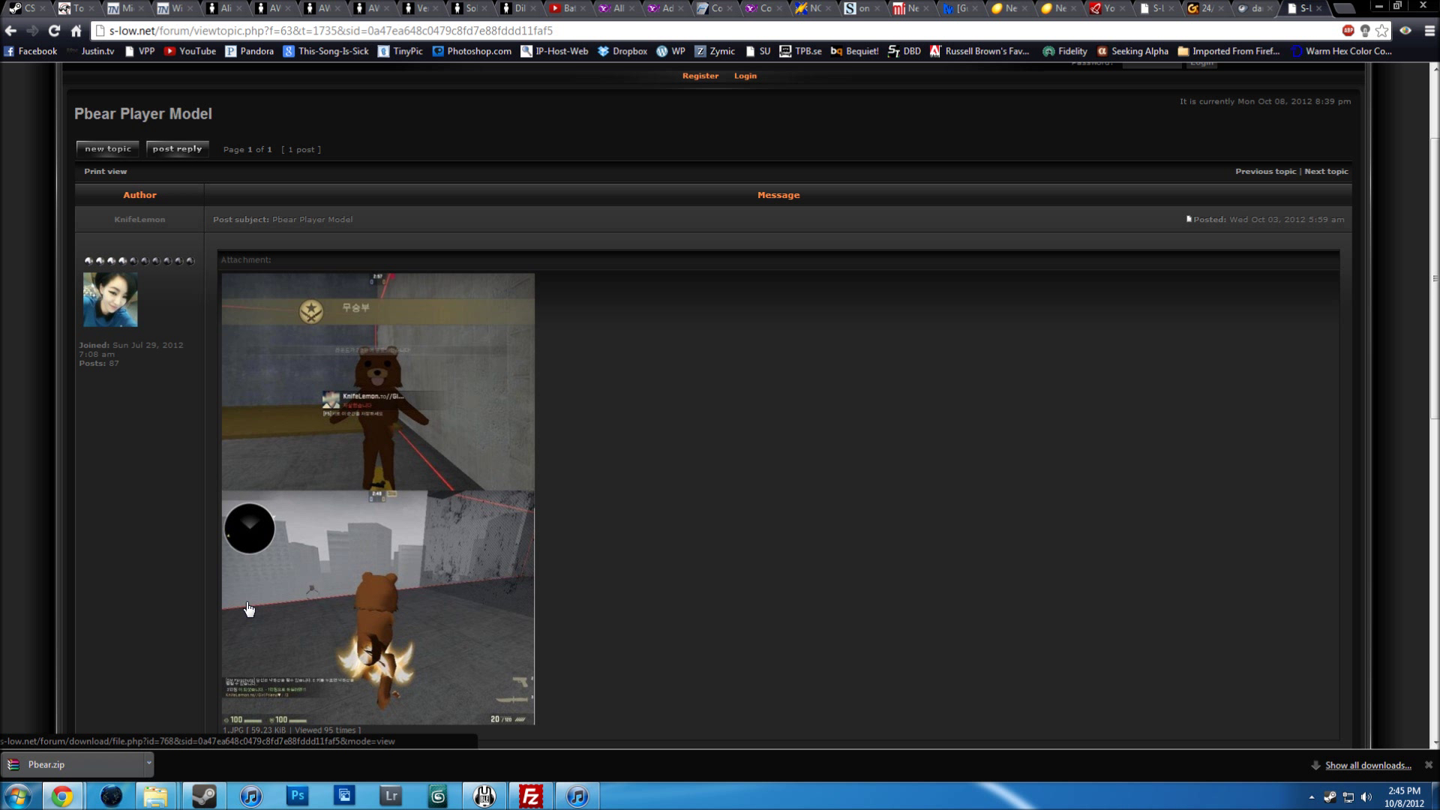
scroll(250, 609, down, 3)
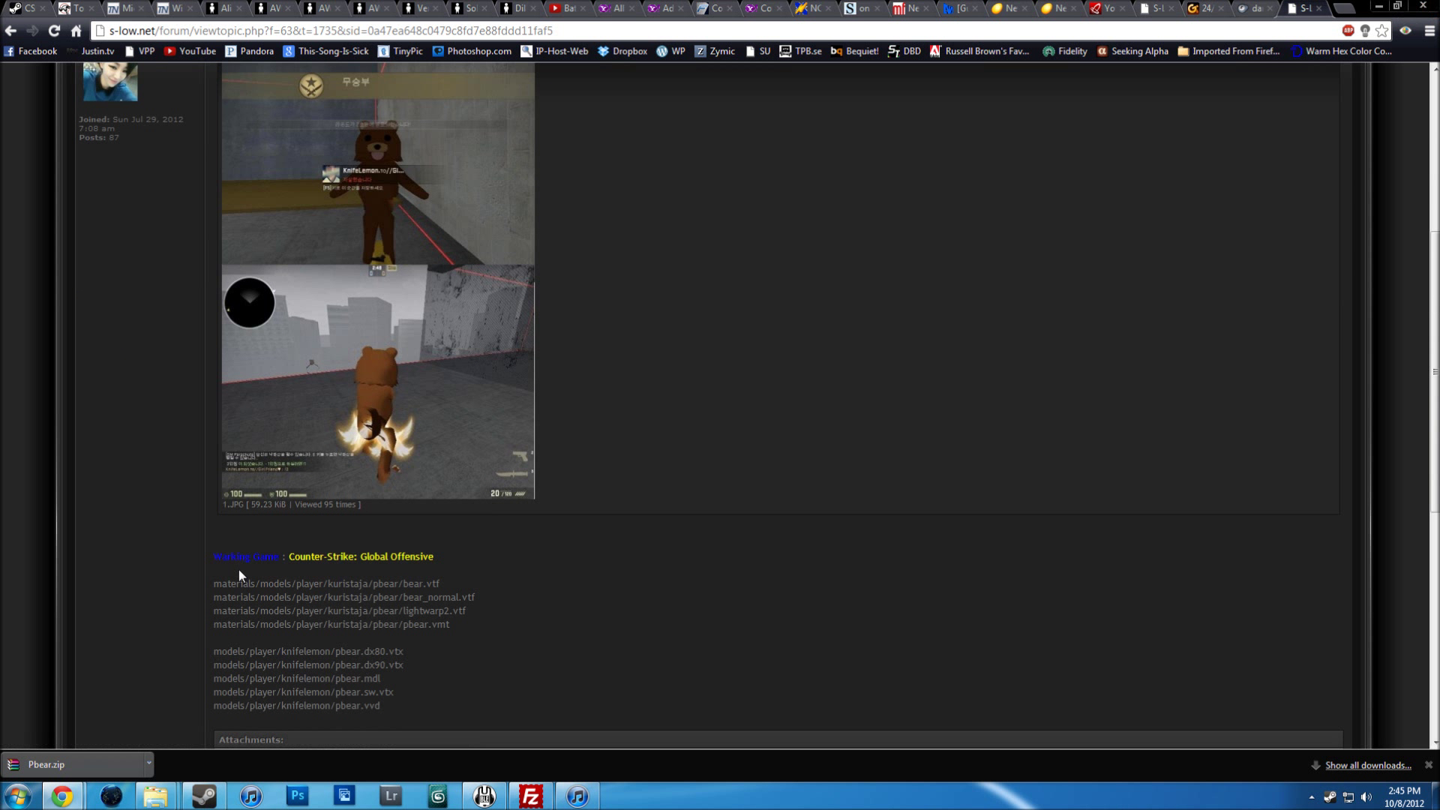
scroll(132, 543, down, 1)
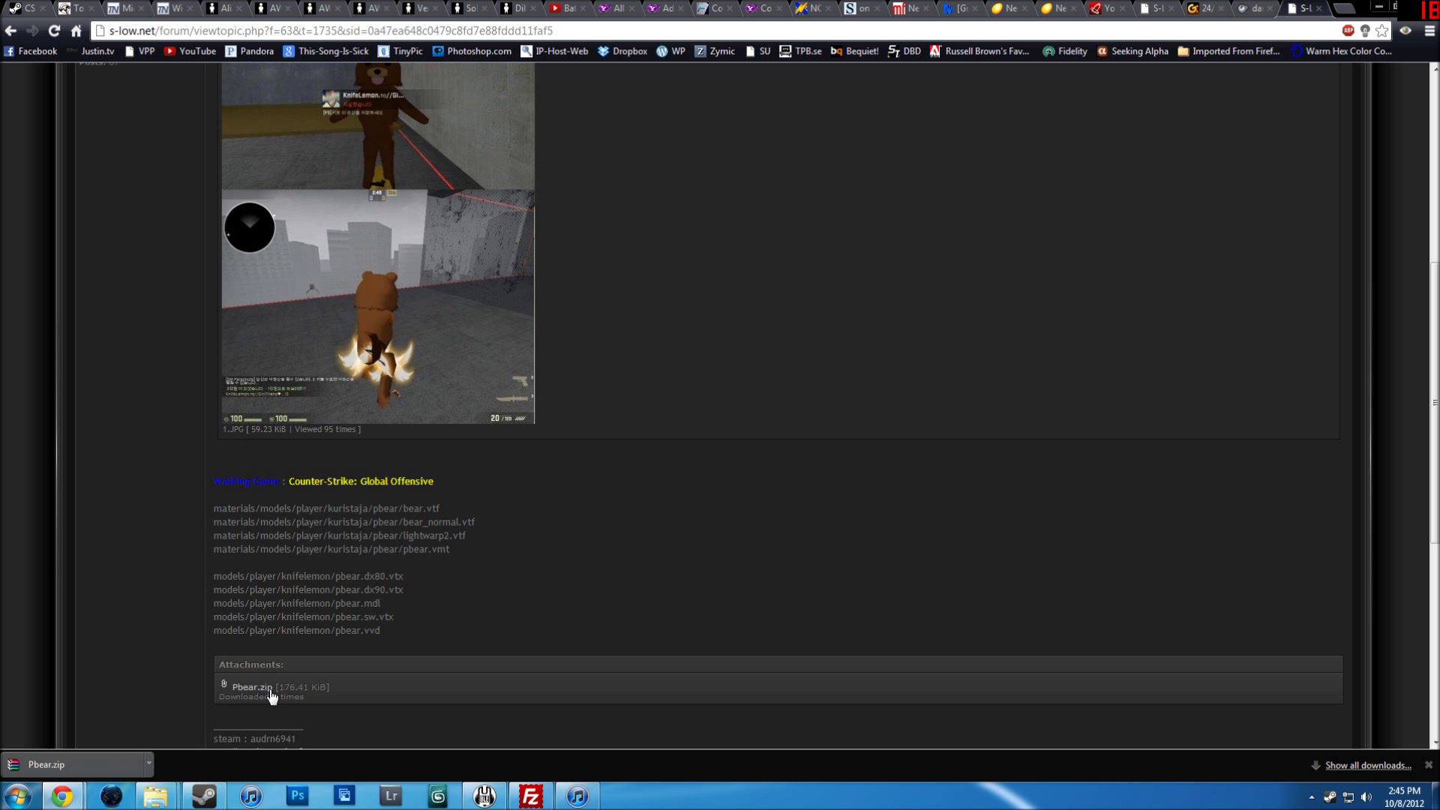
scroll(250, 694, up, 3)
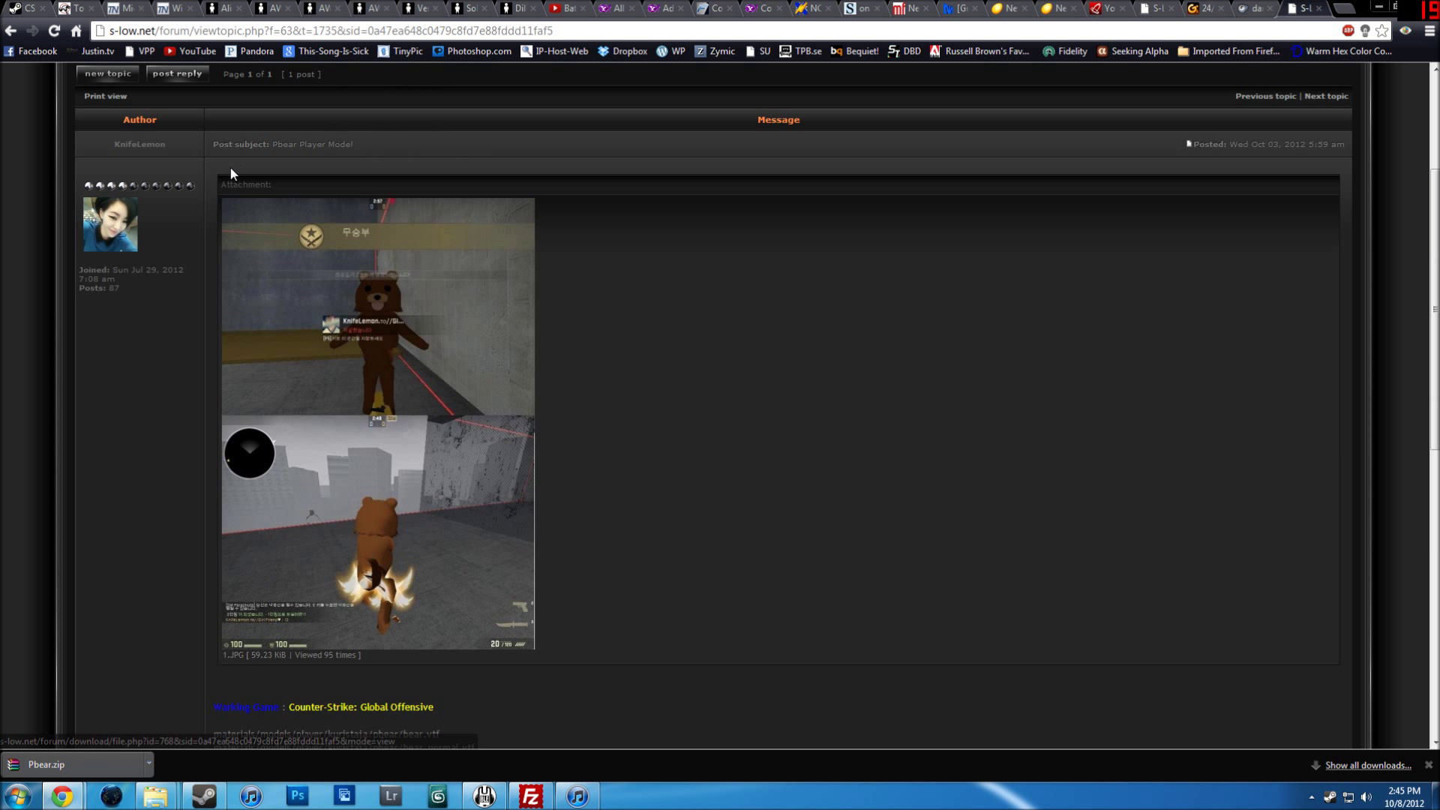
scroll(498, 582, down, 2)
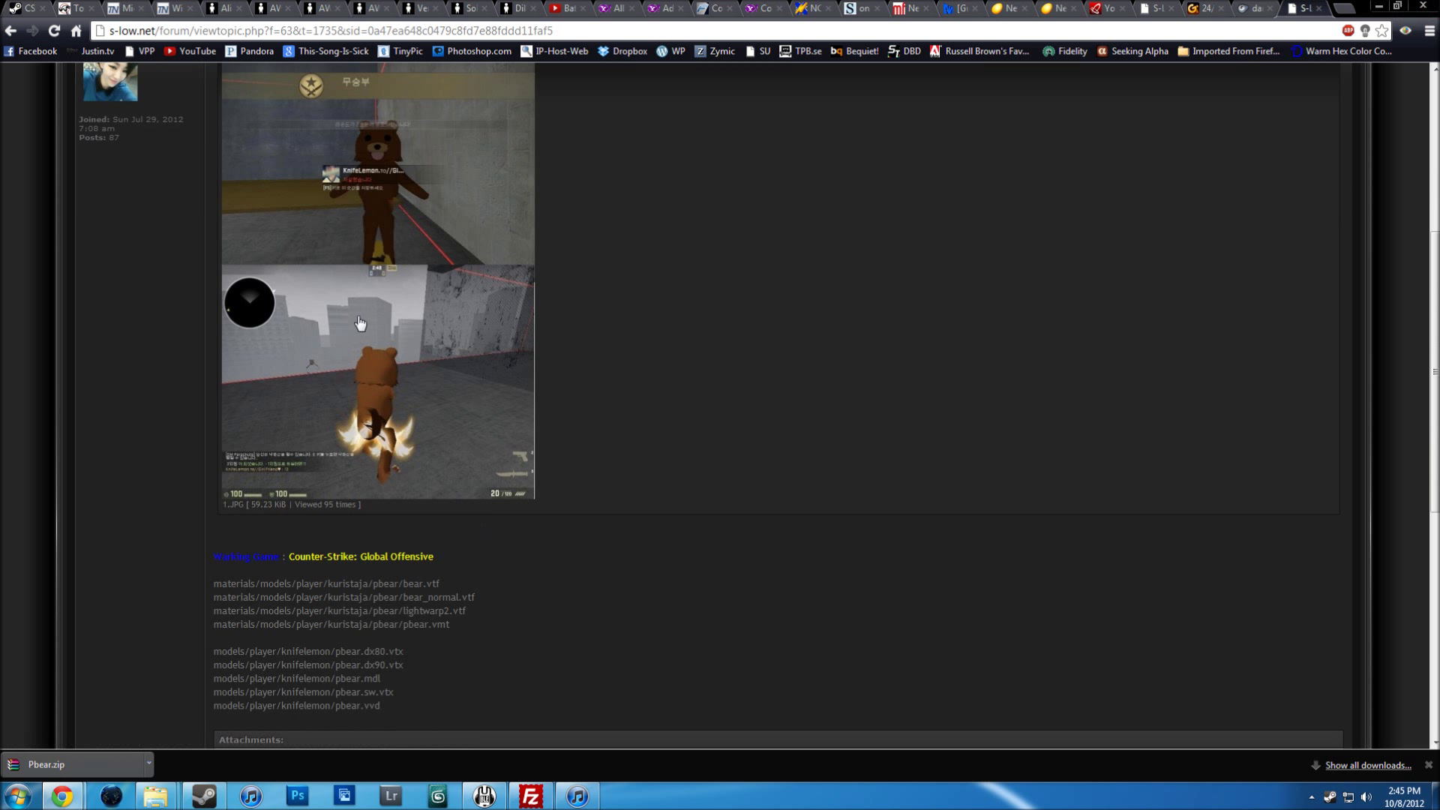
scroll(101, 718, down, 1)
scroll(100, 718, up, 1)
scroll(101, 717, down, 1)
Bring the Pbear folder forward, close the Downloads window, and switch to FileZilla.
mouse_move(142, 788)
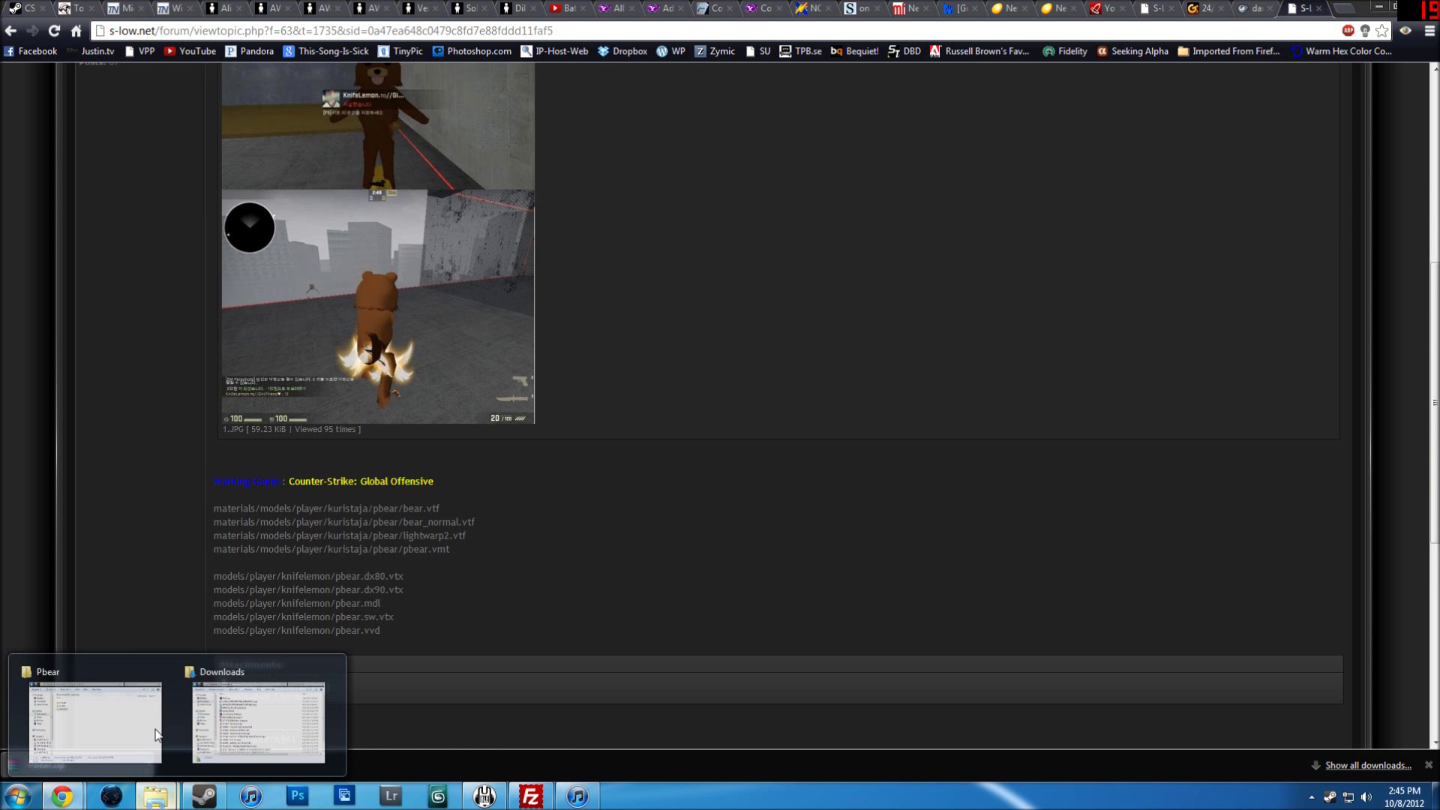
click(115, 720)
mouse_move(158, 793)
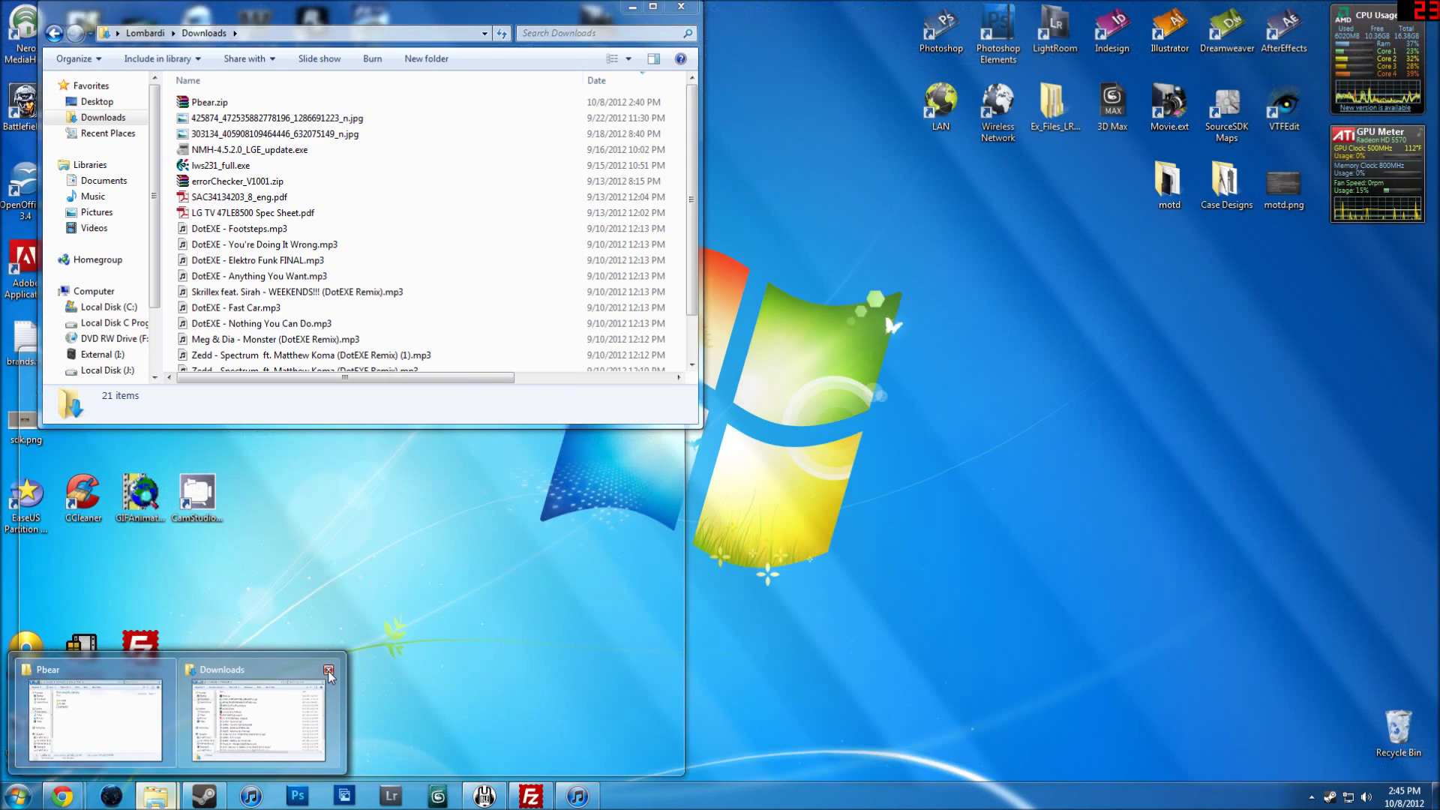
click(328, 669)
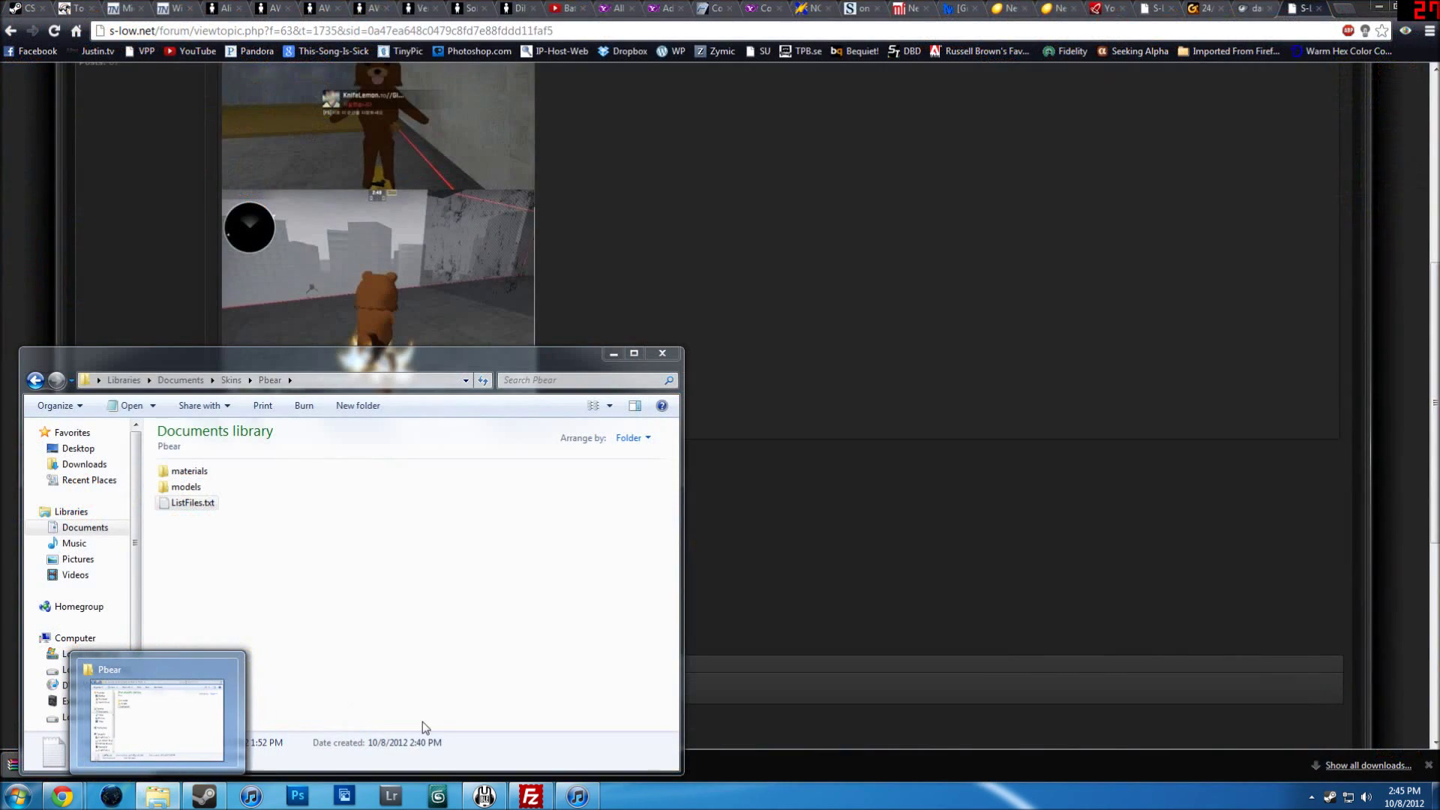
click(530, 797)
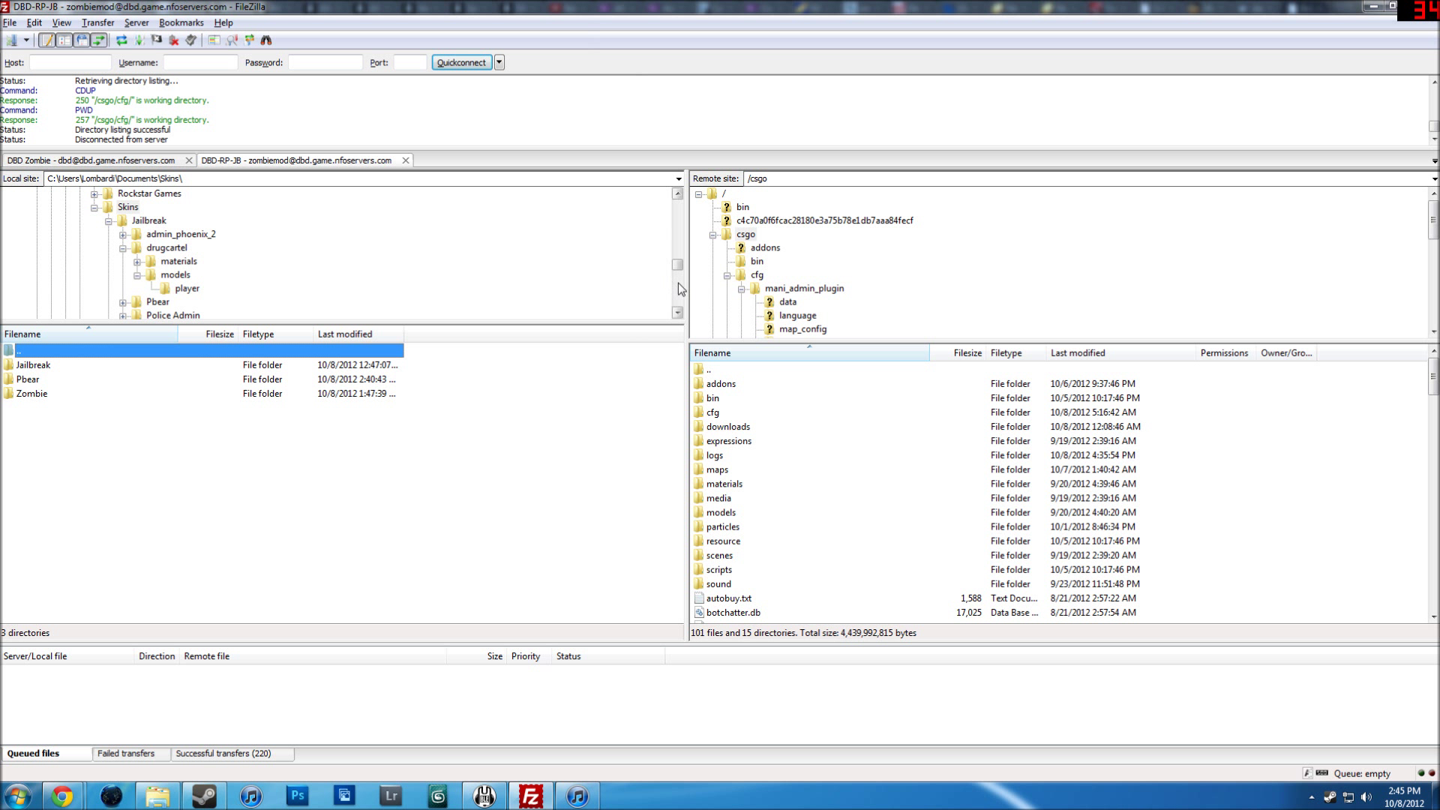
Expand the server's csgo folder down to cfg.
click(745, 235)
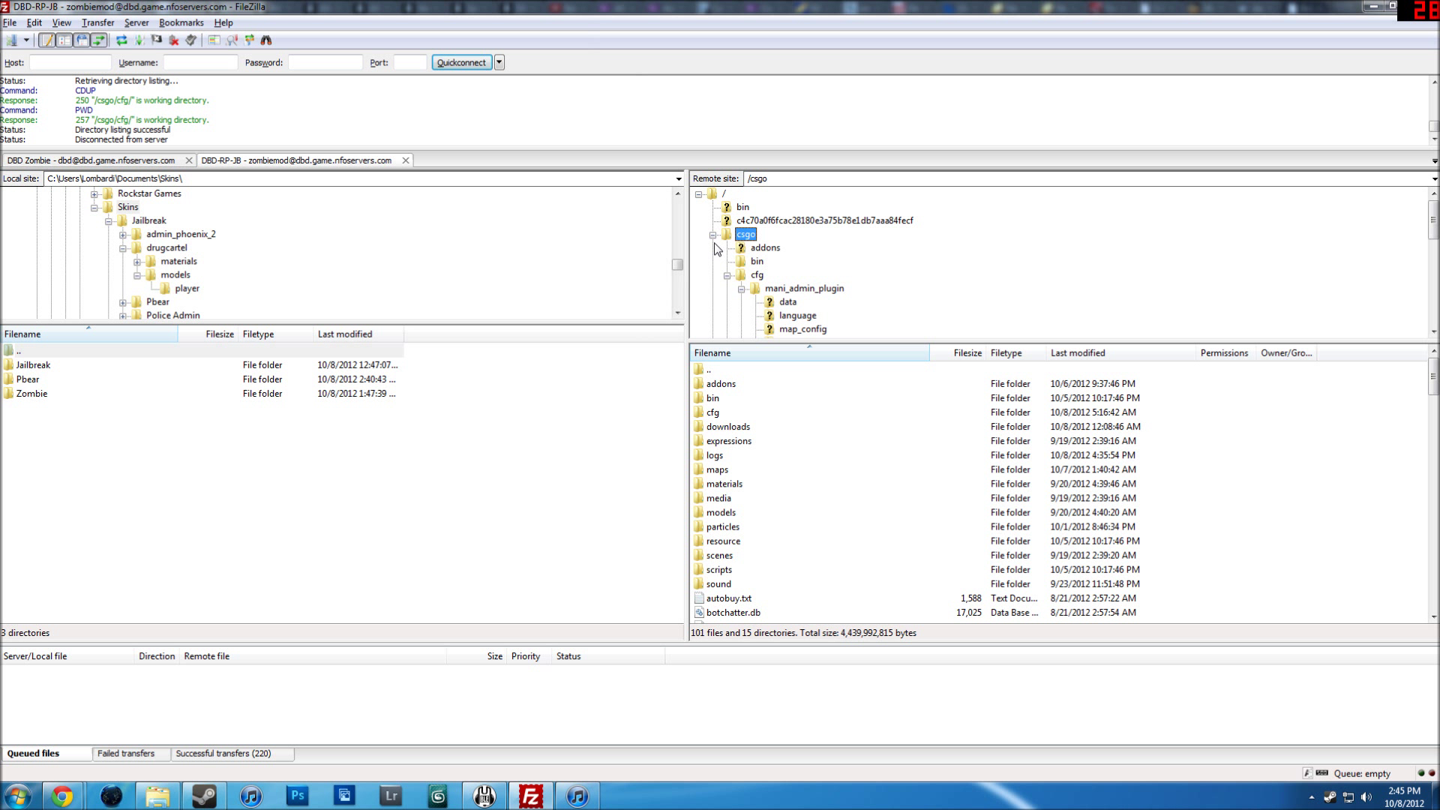
click(713, 235)
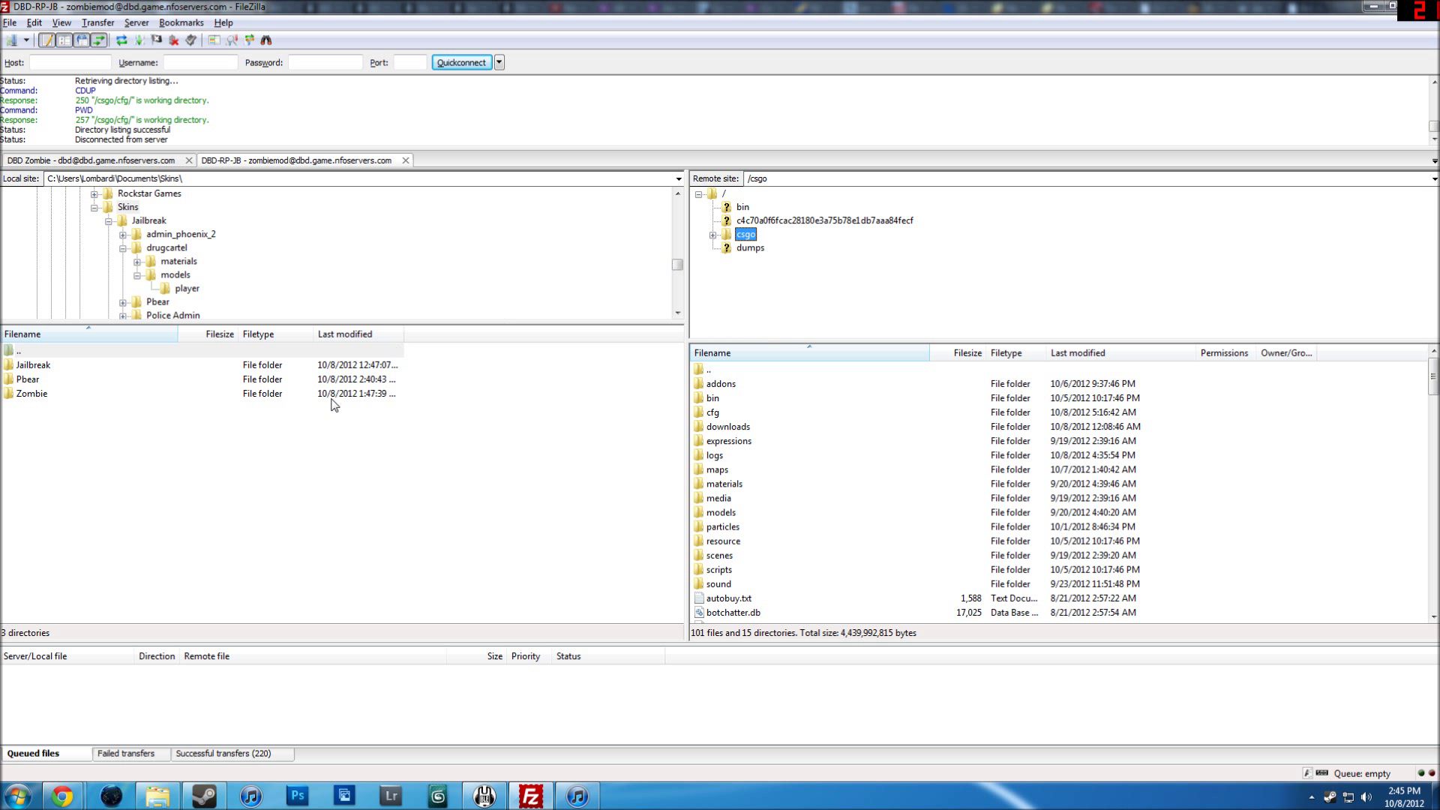
click(713, 235)
click(744, 235)
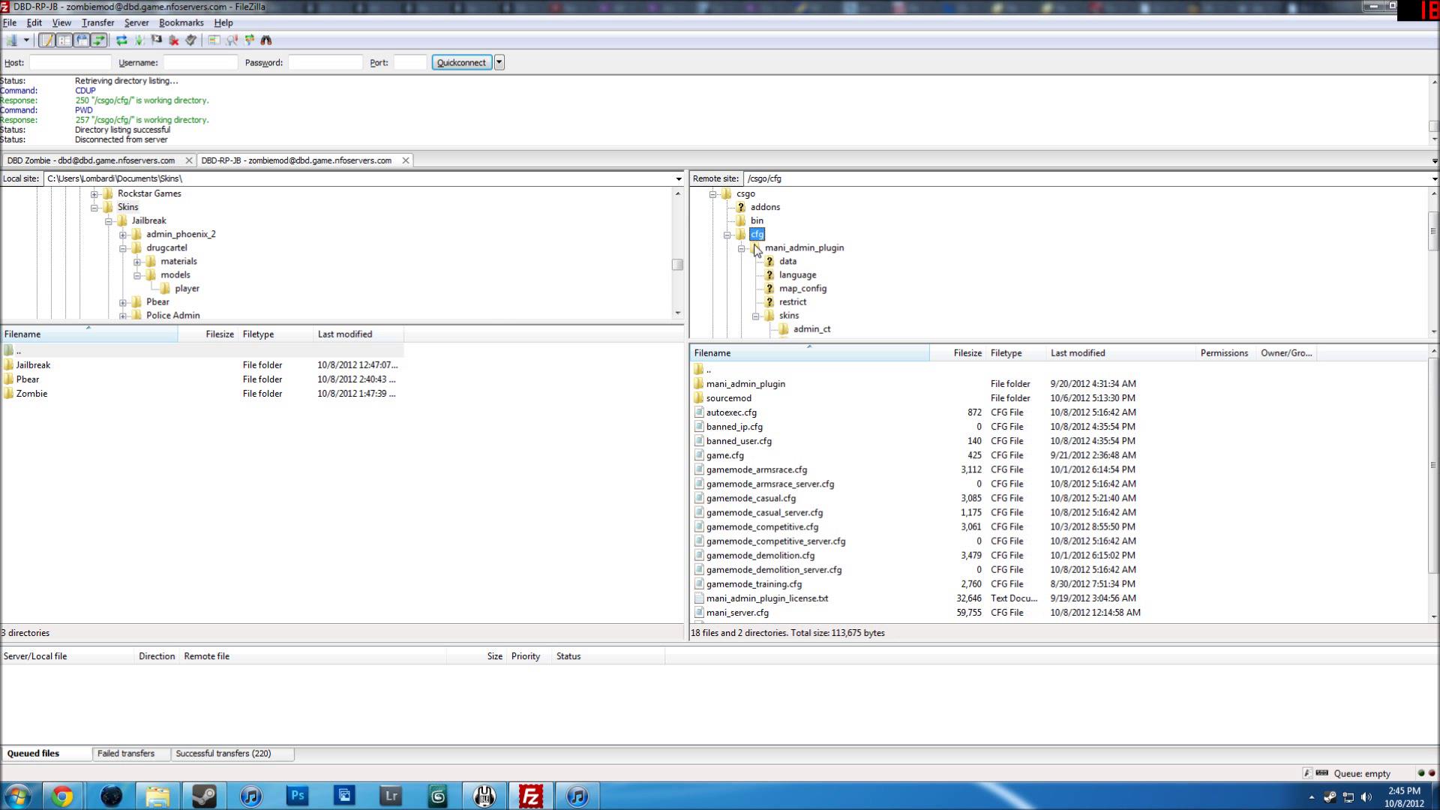
Open the local Pbear folder and select its materials and models folders.
double_click(38, 381)
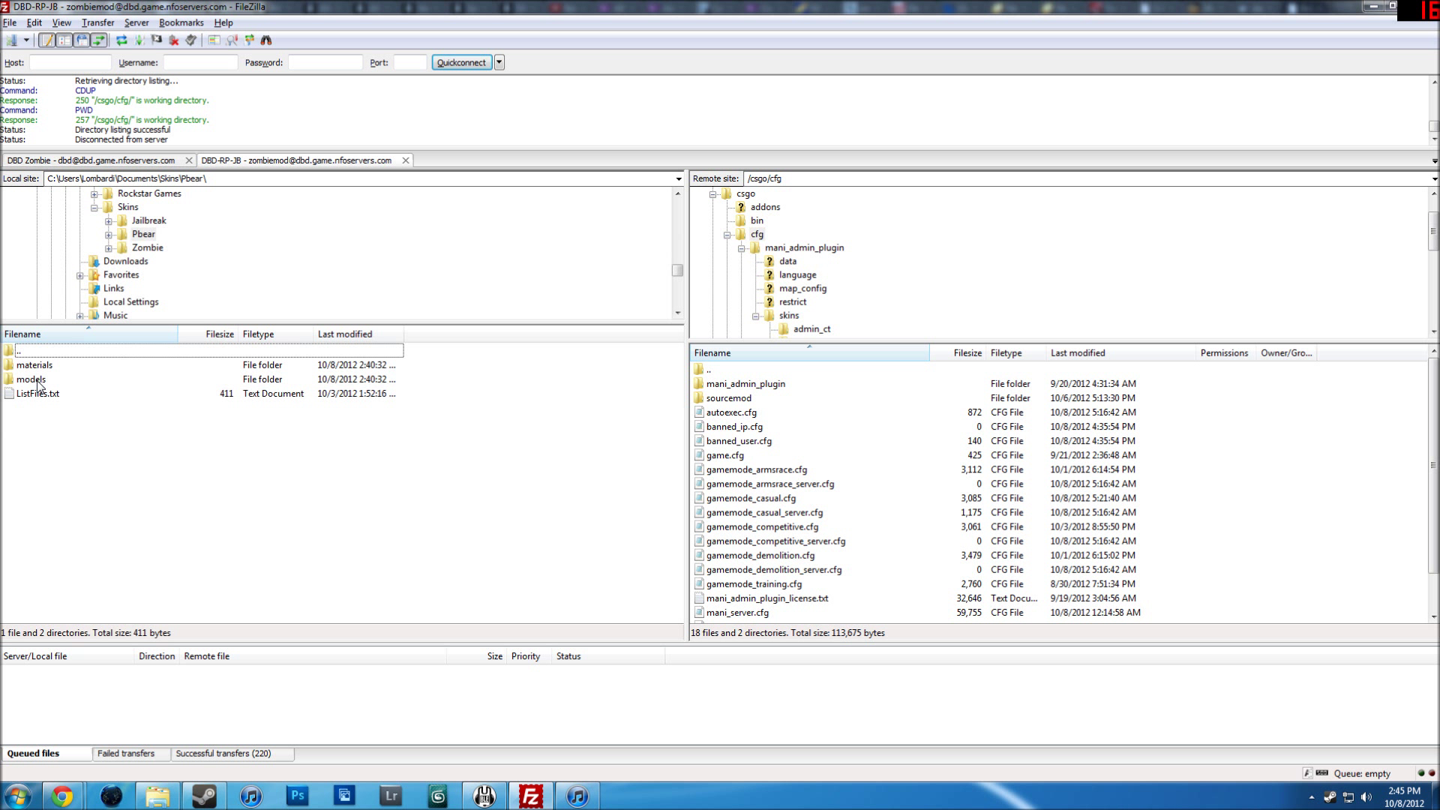
click(44, 380)
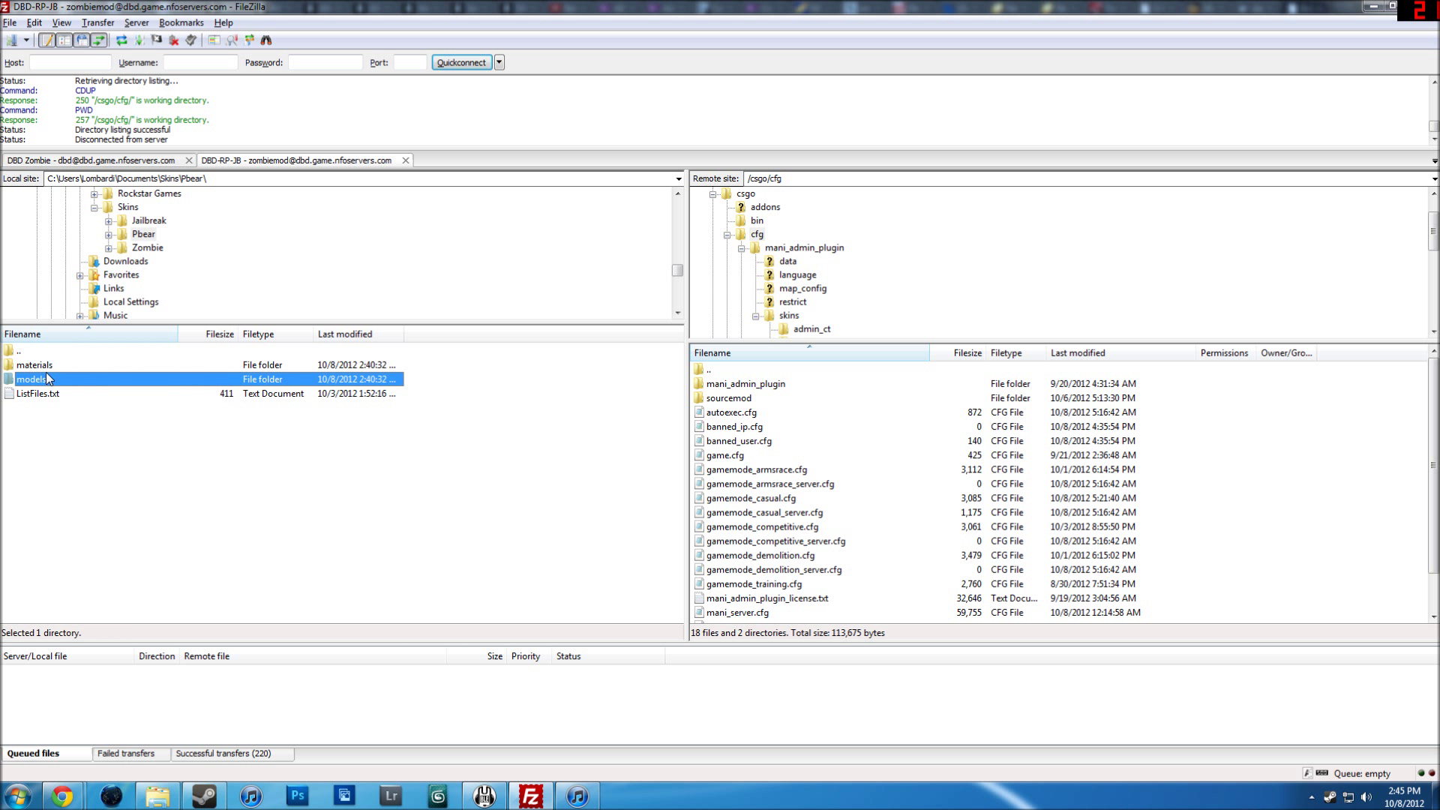
ctrl+click(47, 376)
shift+click(47, 369)
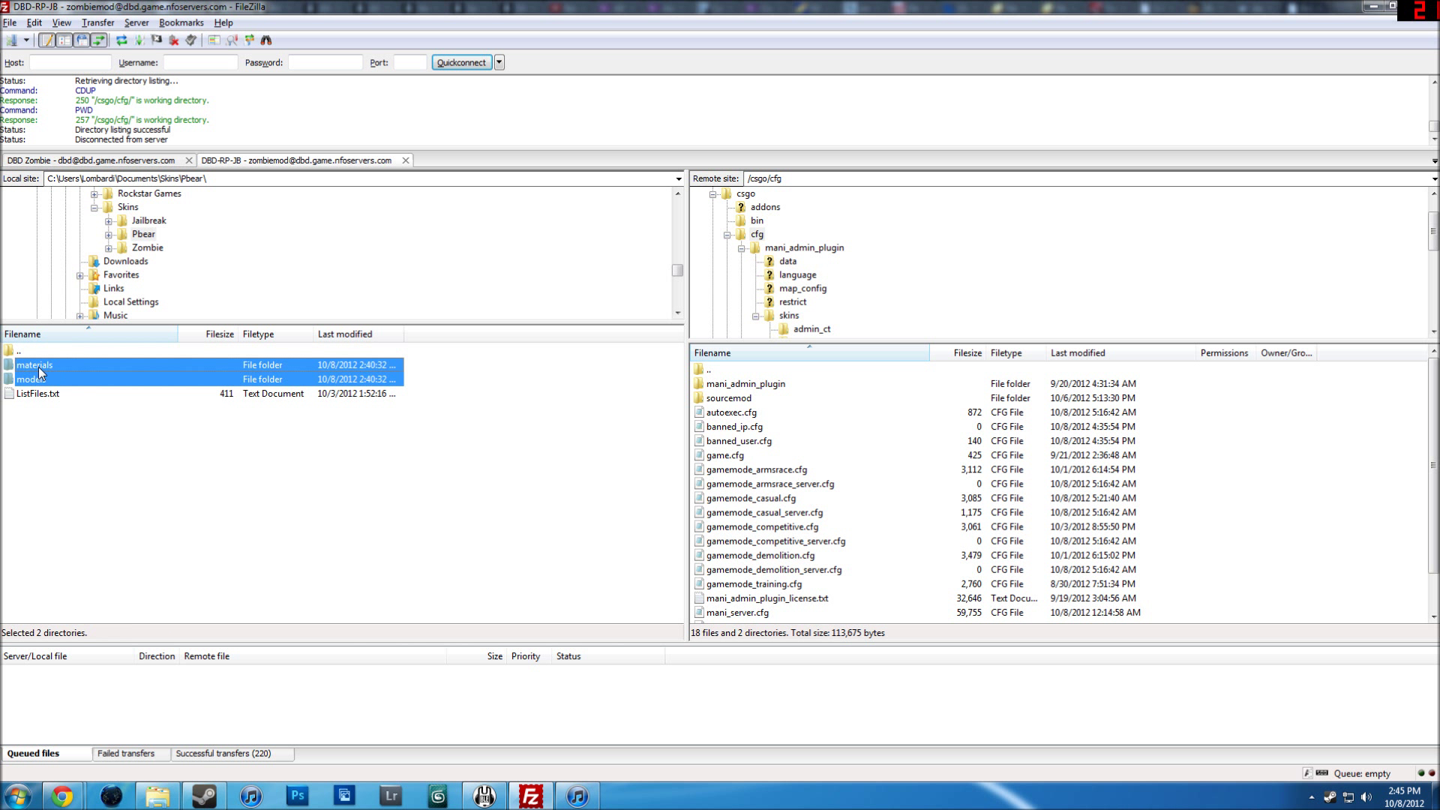
Open /csgo/cfg/mani_admin_plugin on the server and bring up the actions for downloads.txt.
click(746, 194)
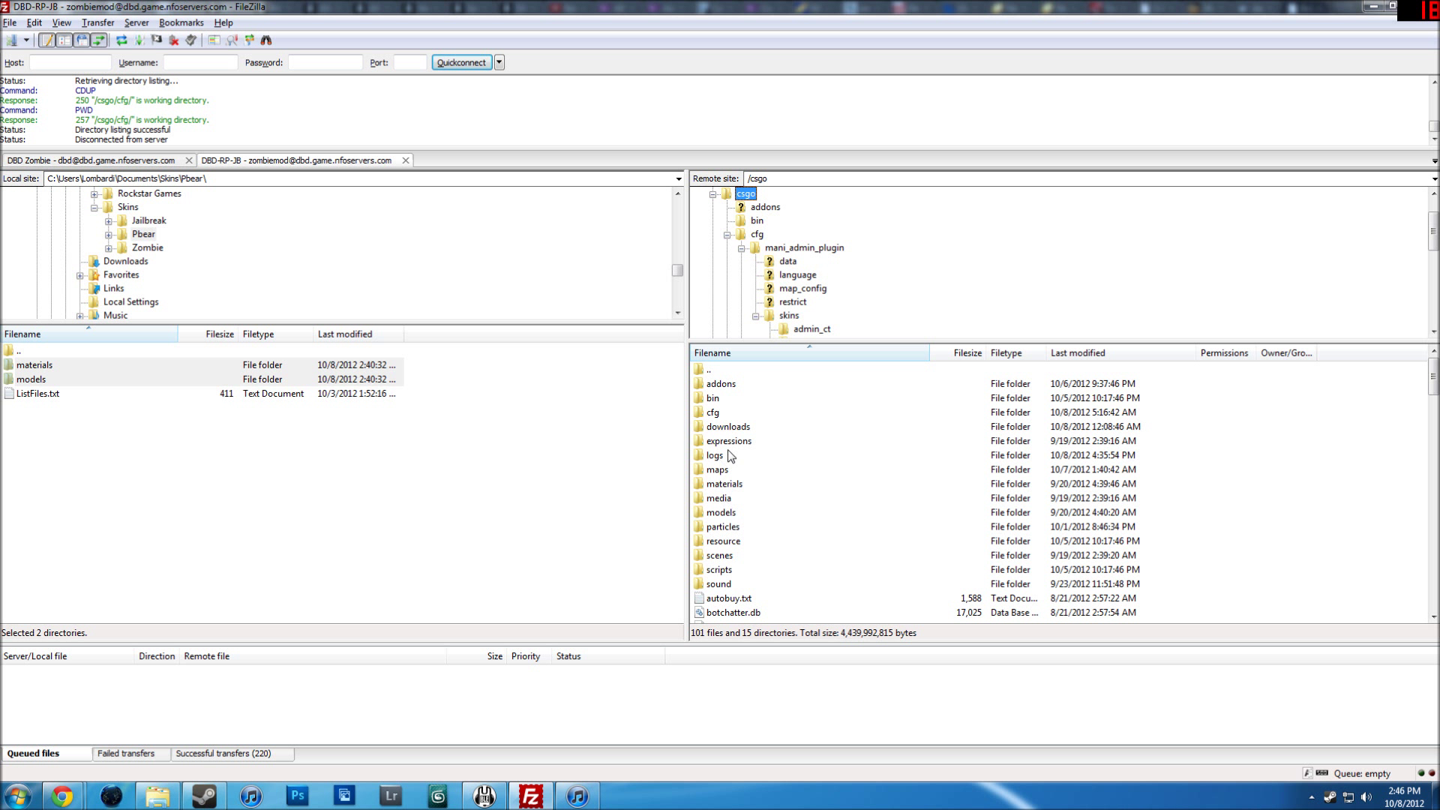
click(780, 247)
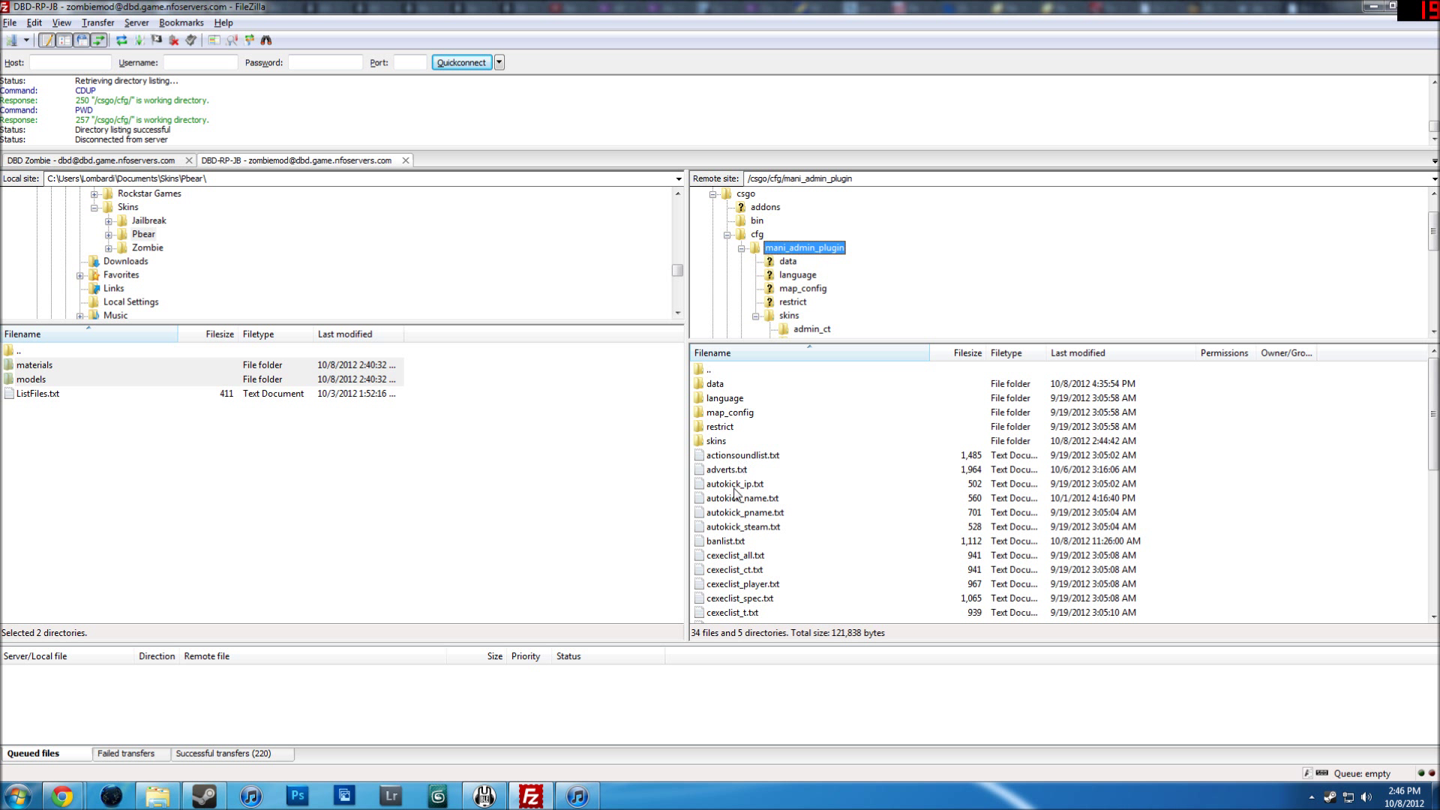
click(745, 598)
scroll(746, 596, down, 5)
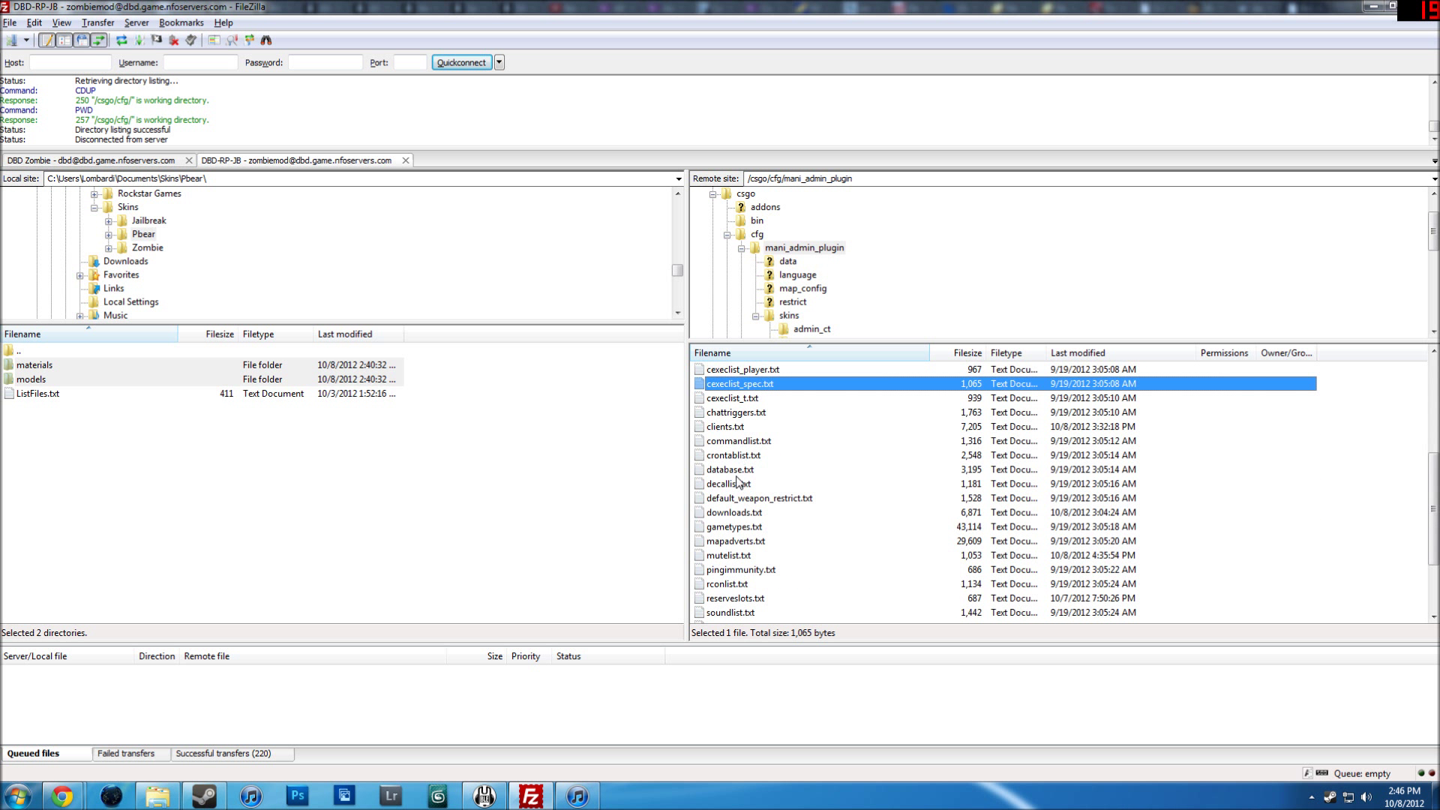
right_click(740, 512)
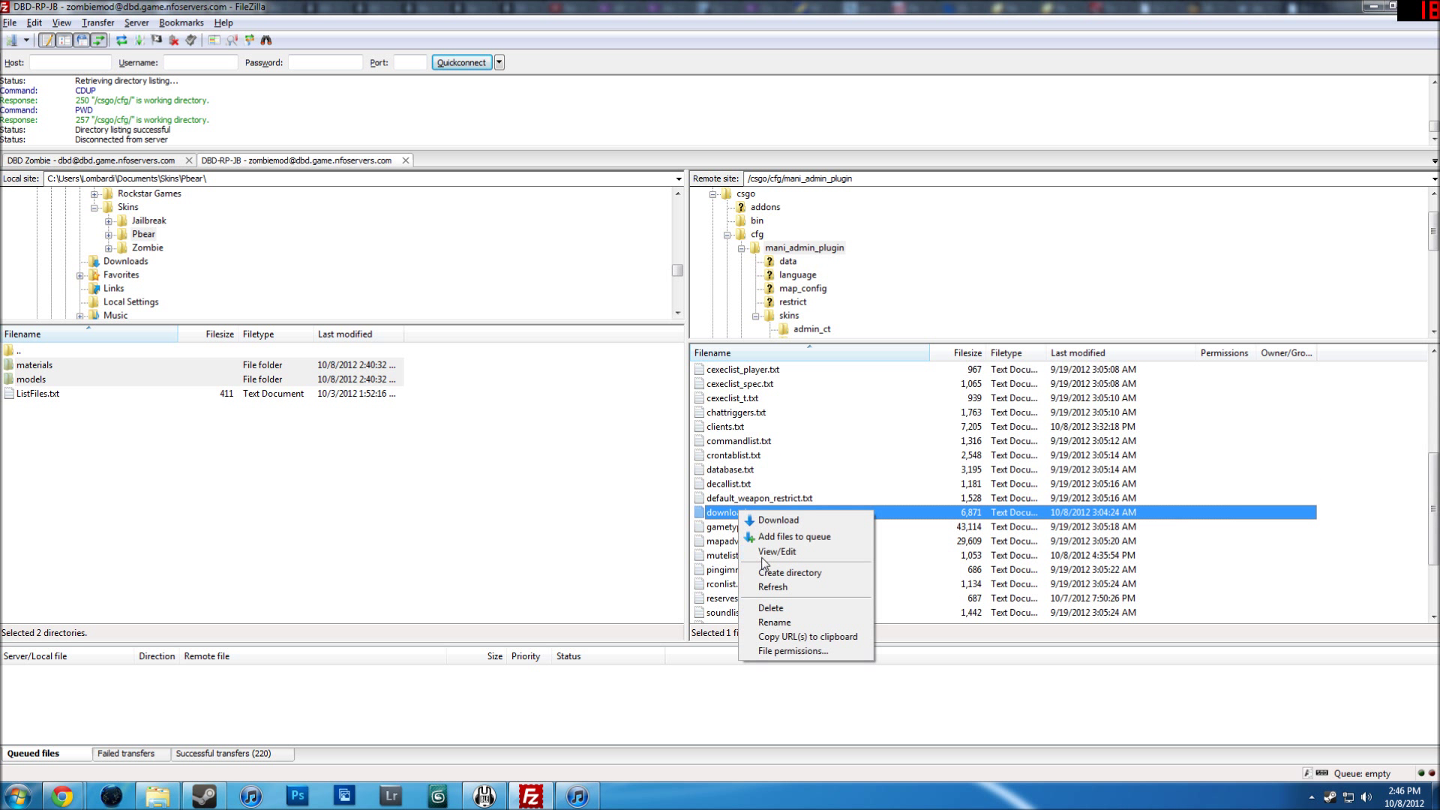
Re-download a fresh downloads.txt into Notepad and enlarge the window.
click(759, 553)
click(982, 514)
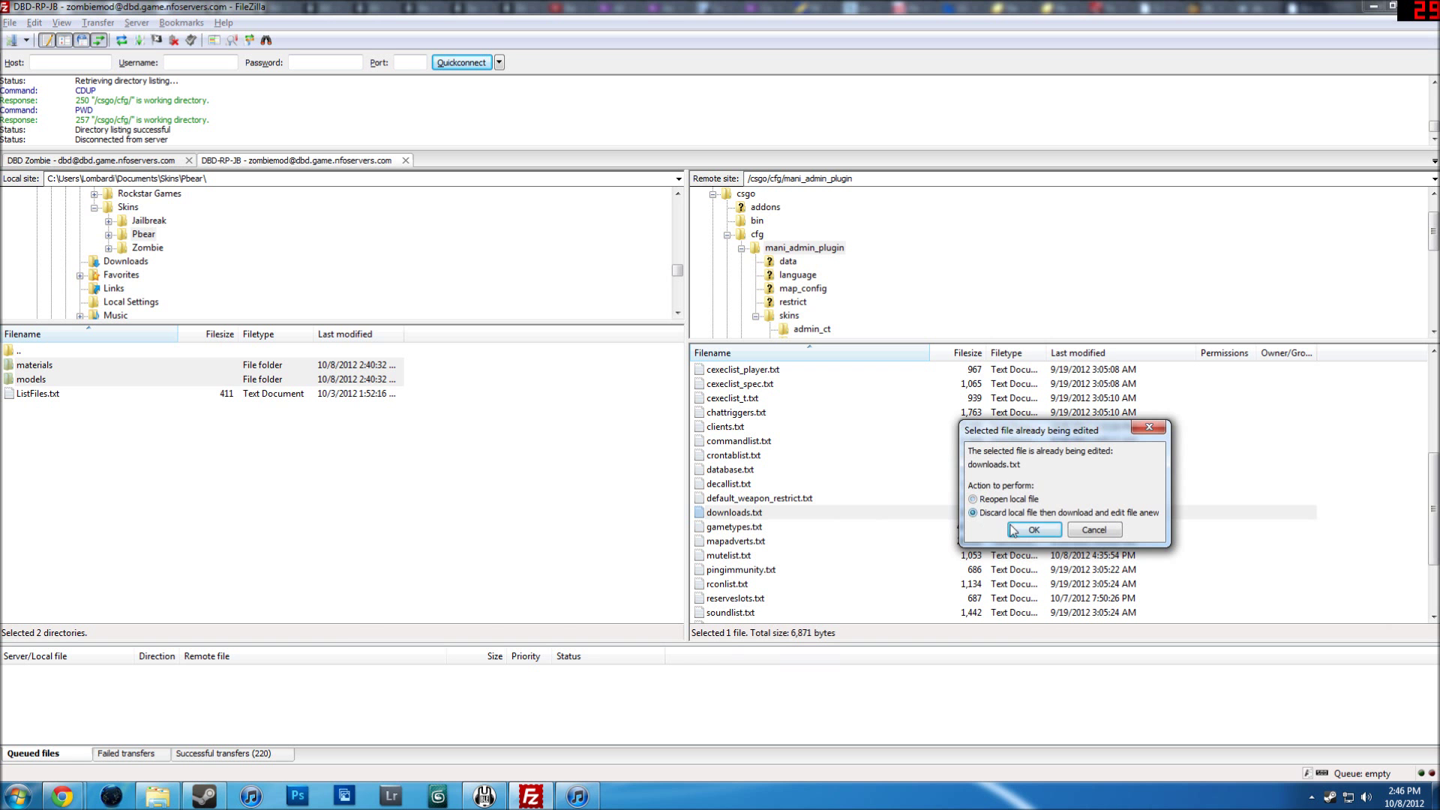
click(1013, 530)
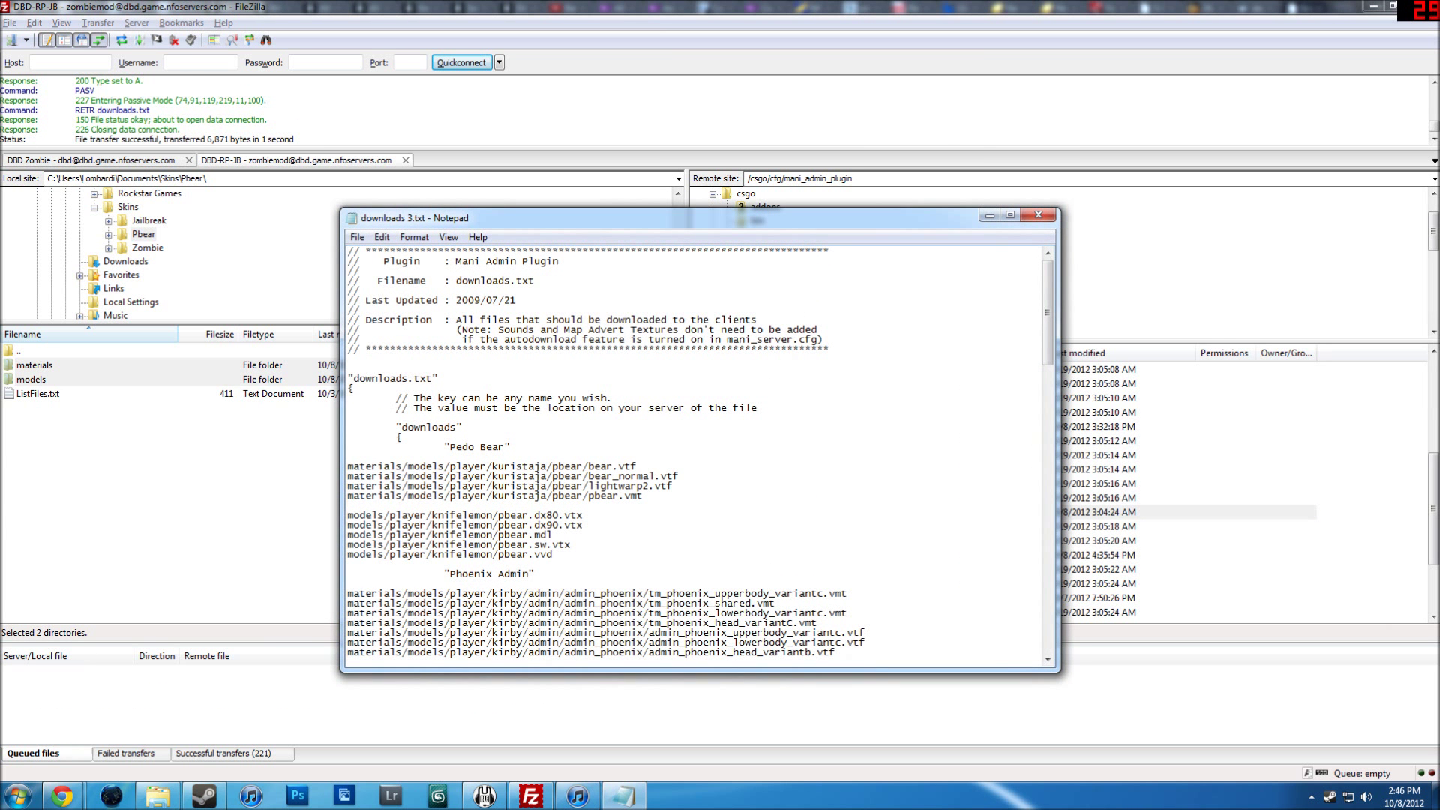
drag(1058, 670, 1344, 755)
drag(661, 222, 787, 122)
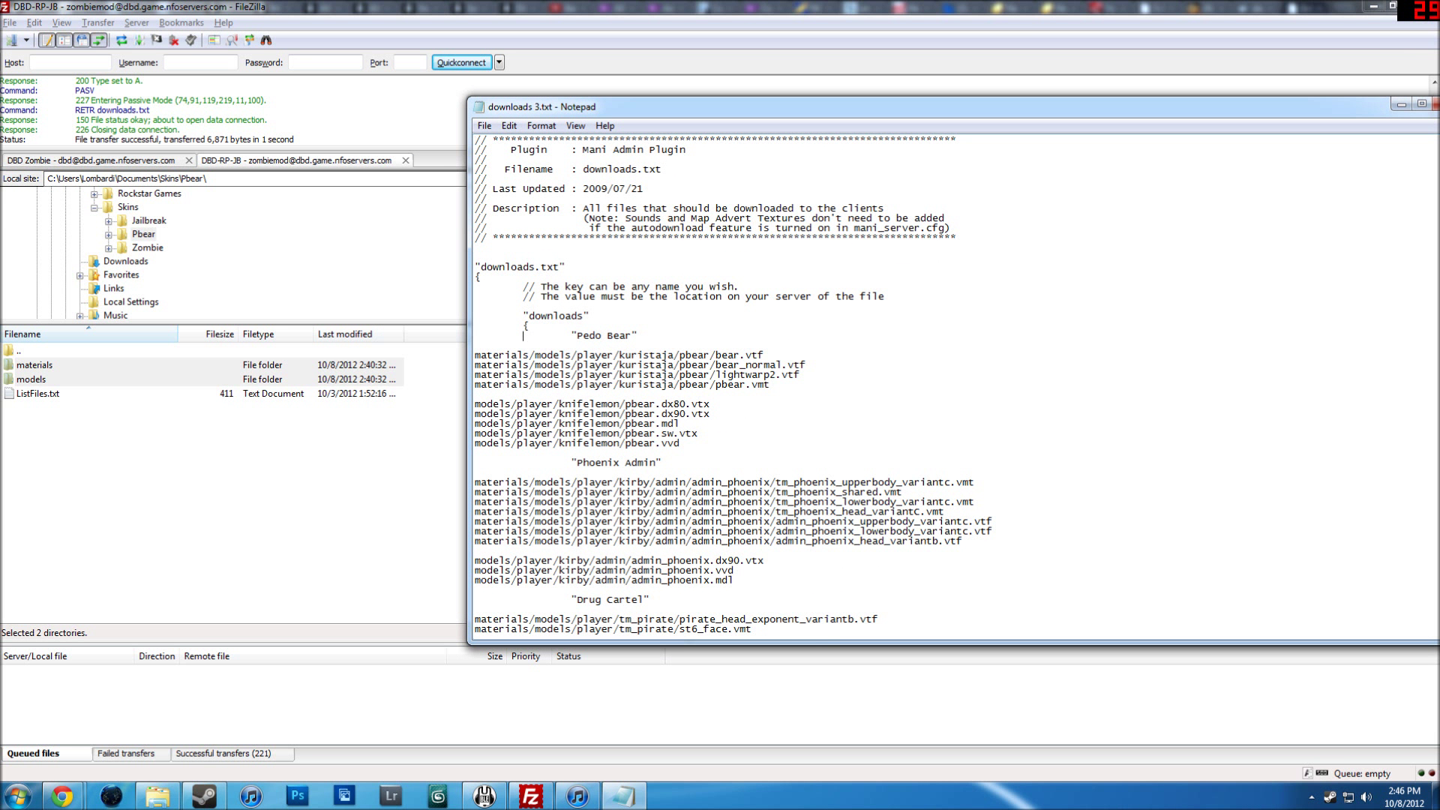
Review downloads.txt's header and the Pedo Bear material and model paths.
drag(885, 297, 566, 267)
click(477, 278)
double_click(511, 267)
click(475, 258)
drag(570, 335, 668, 336)
click(600, 335)
scroll(733, 385, down, 2)
drag(680, 385, 475, 297)
click(89, 394)
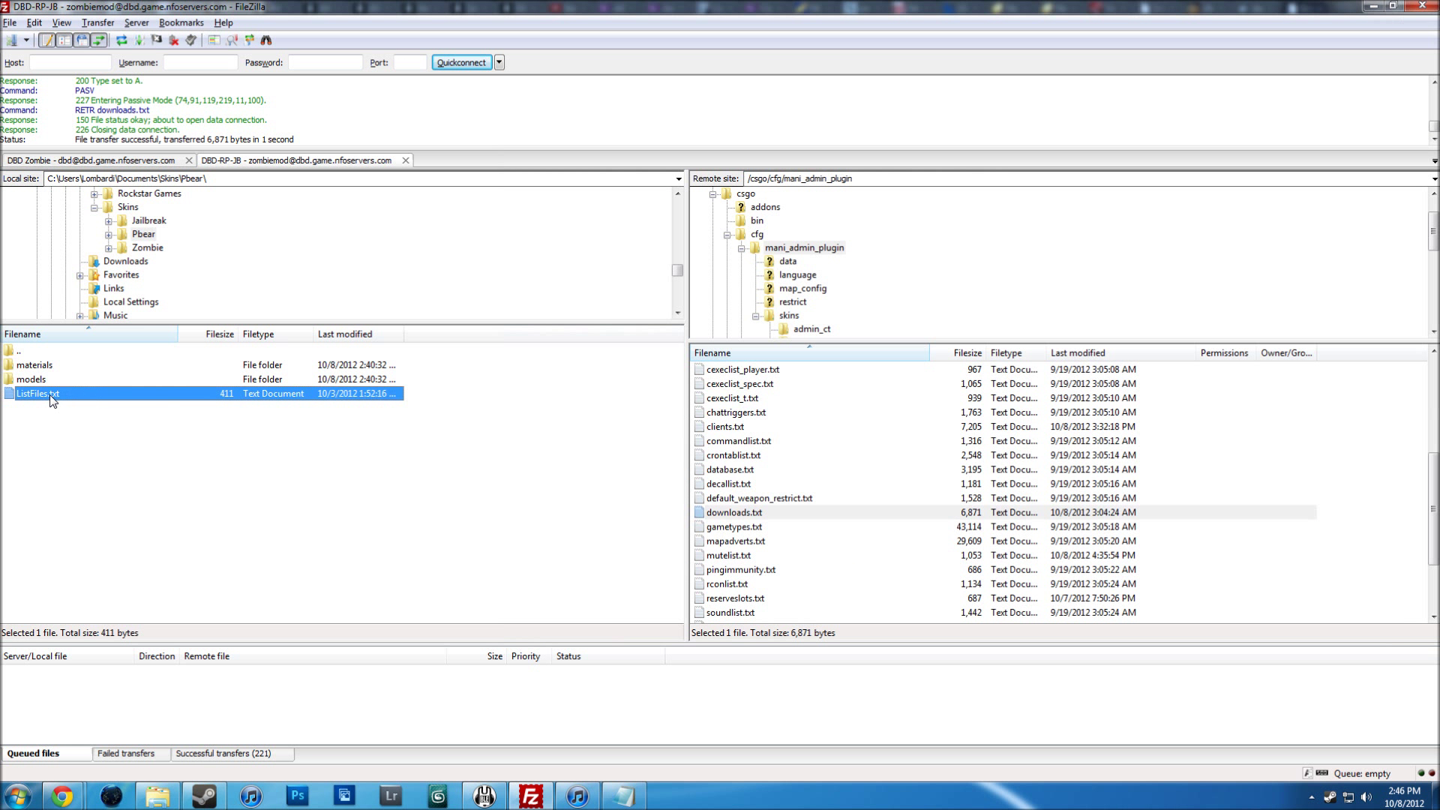
Open the local ListFiles.txt in Notepad, then close it.
right_click(53, 394)
click(92, 458)
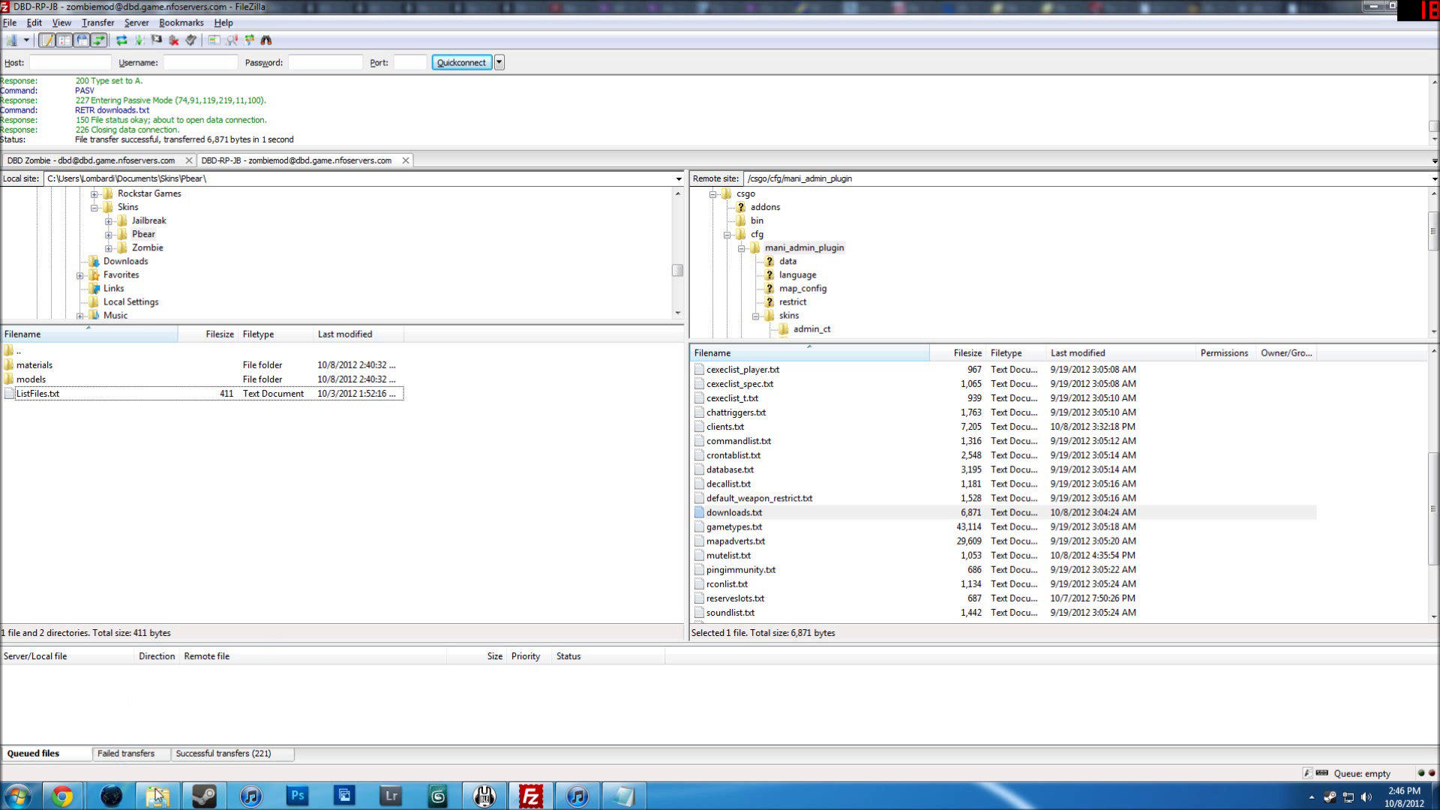
double_click(189, 502)
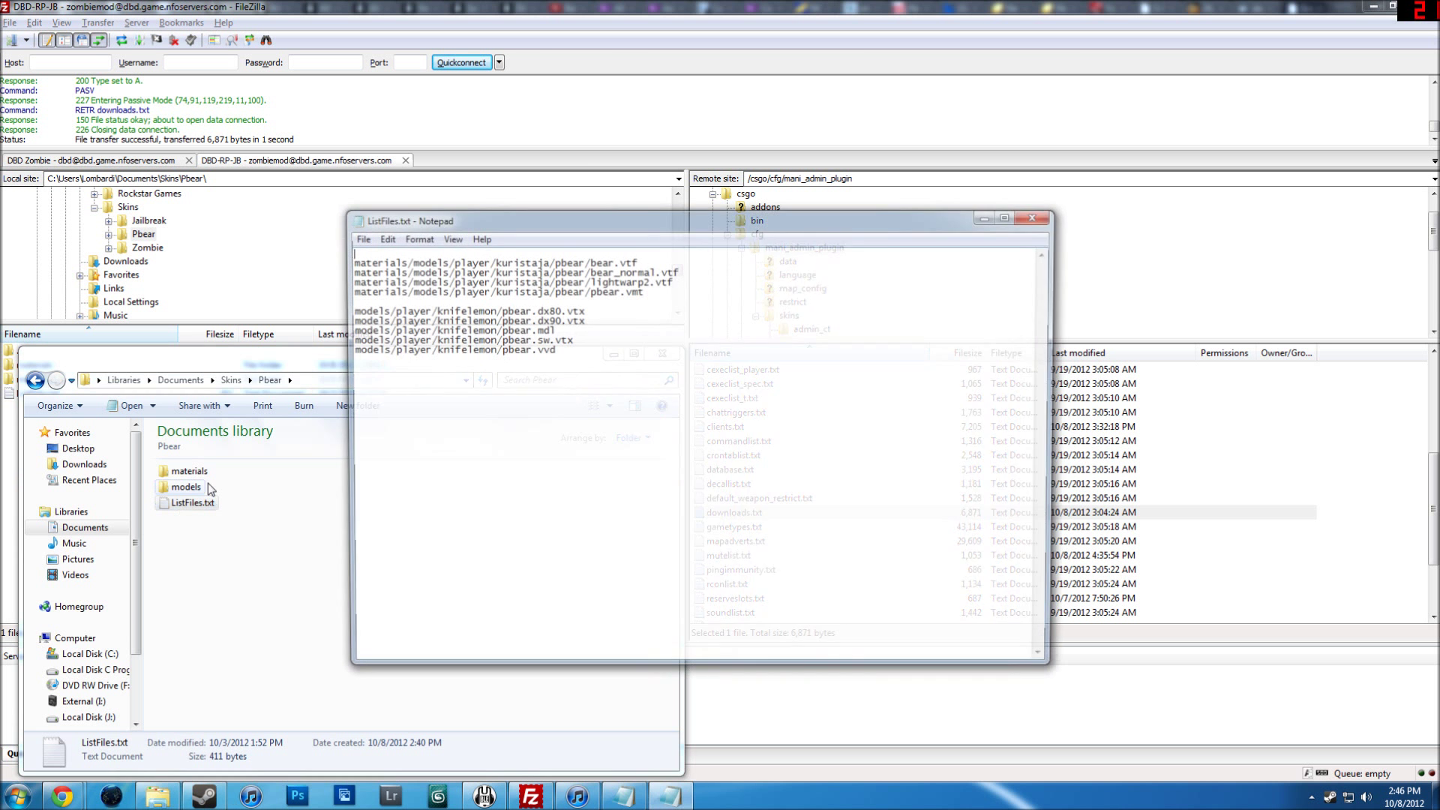
click(1037, 216)
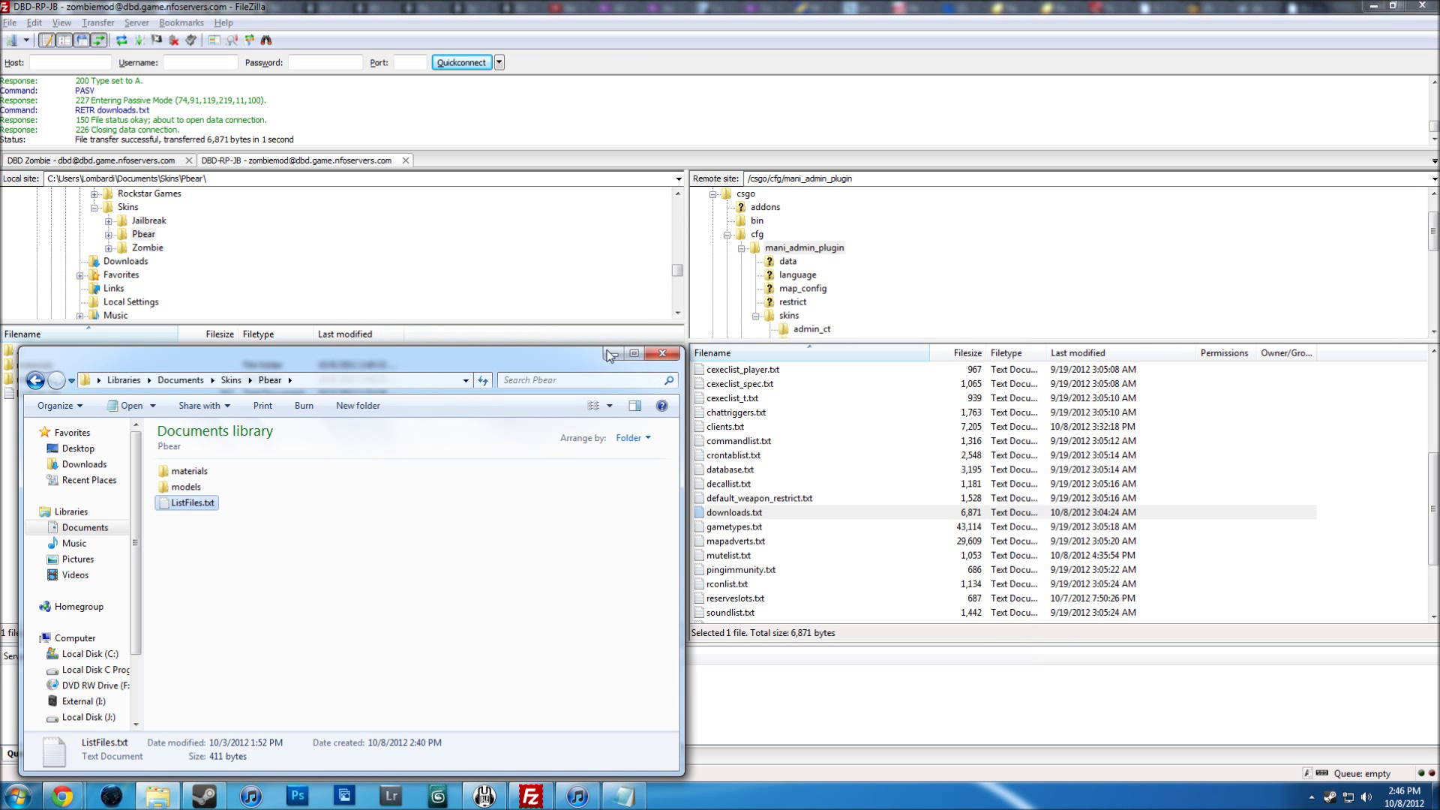
Browse into Pbear\models\player\knifelemon in Explorer to see the five pbear model files.
double_click(184, 486)
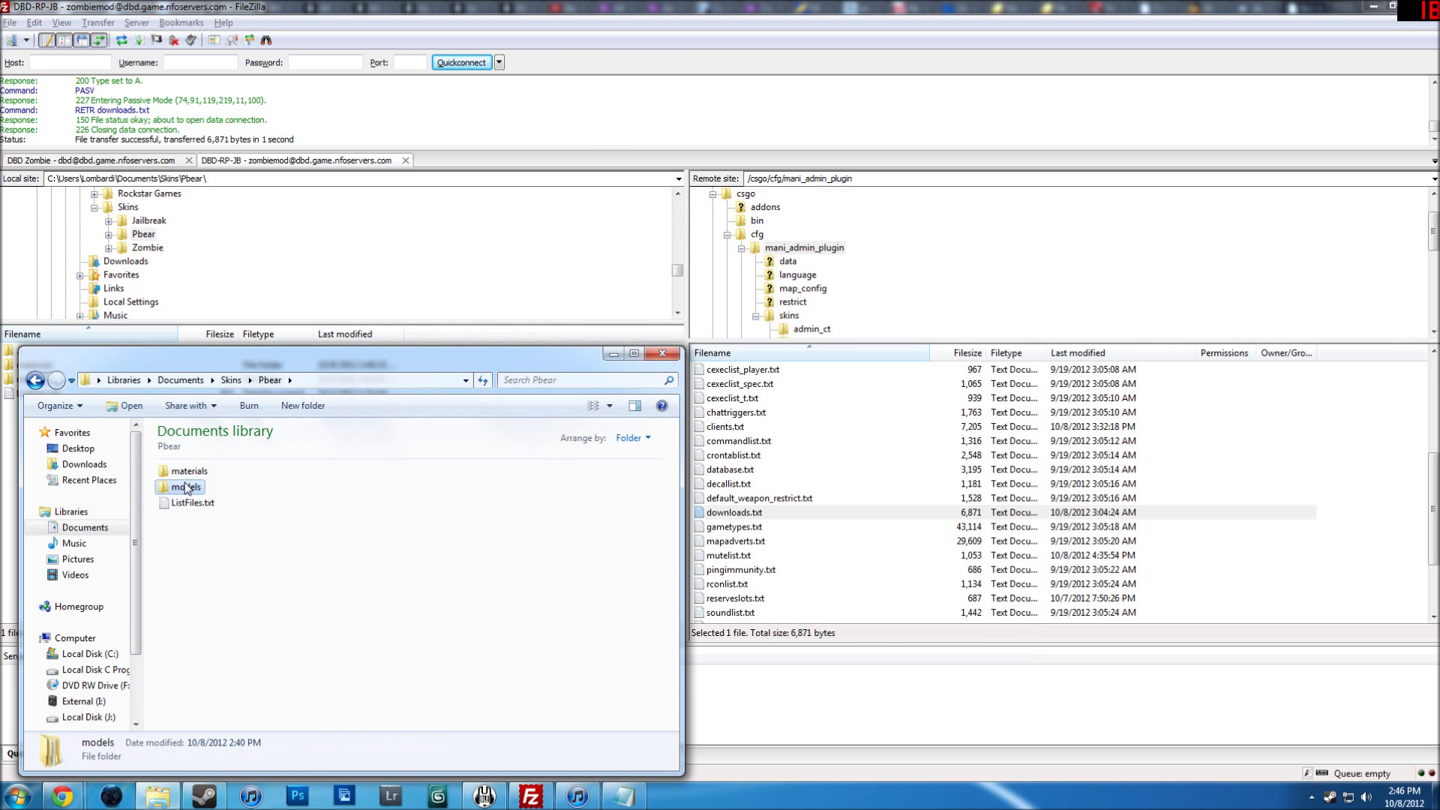
double_click(180, 472)
double_click(182, 472)
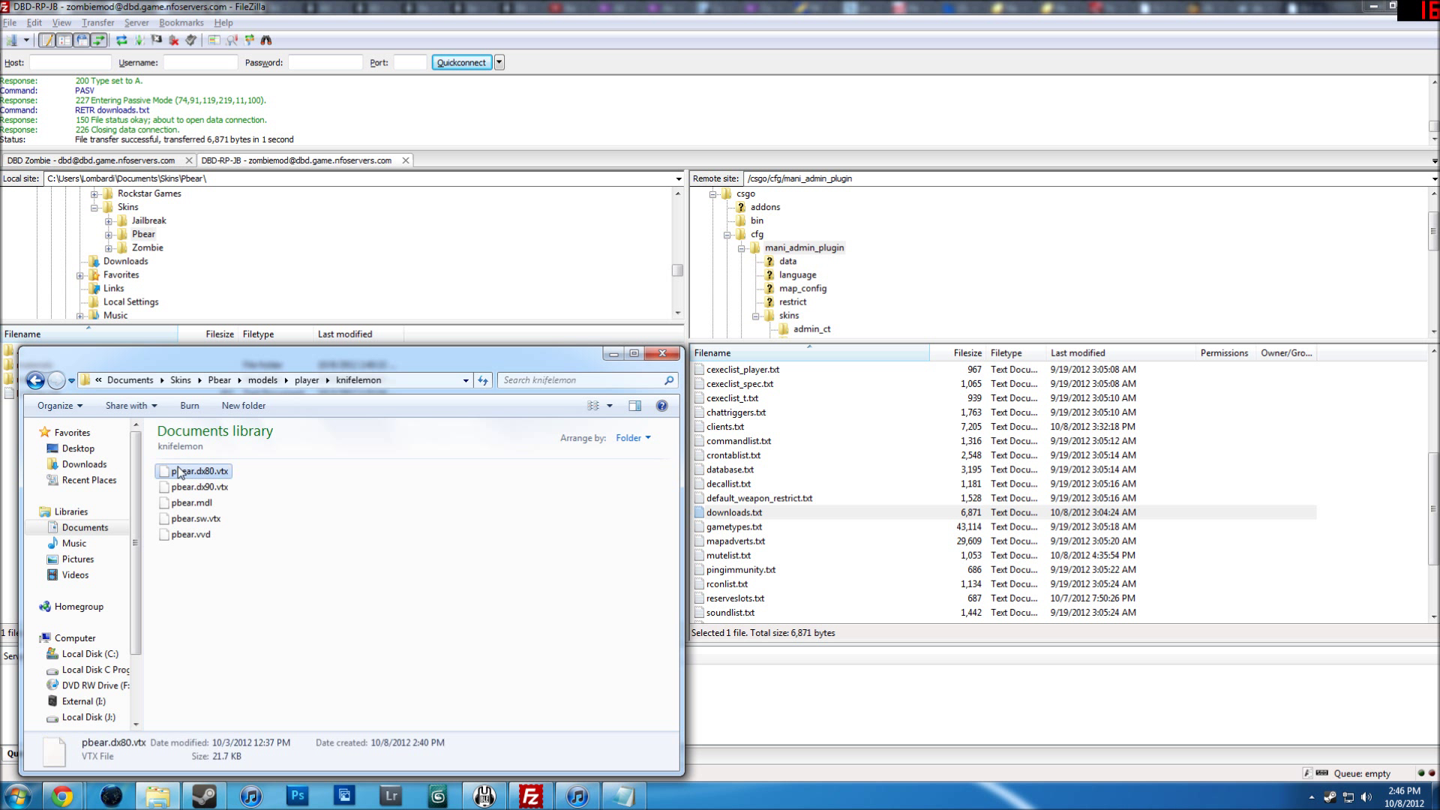
click(661, 354)
Highlight the Pedo Bear material and model paths in downloads 3.txt, then close it.
click(624, 795)
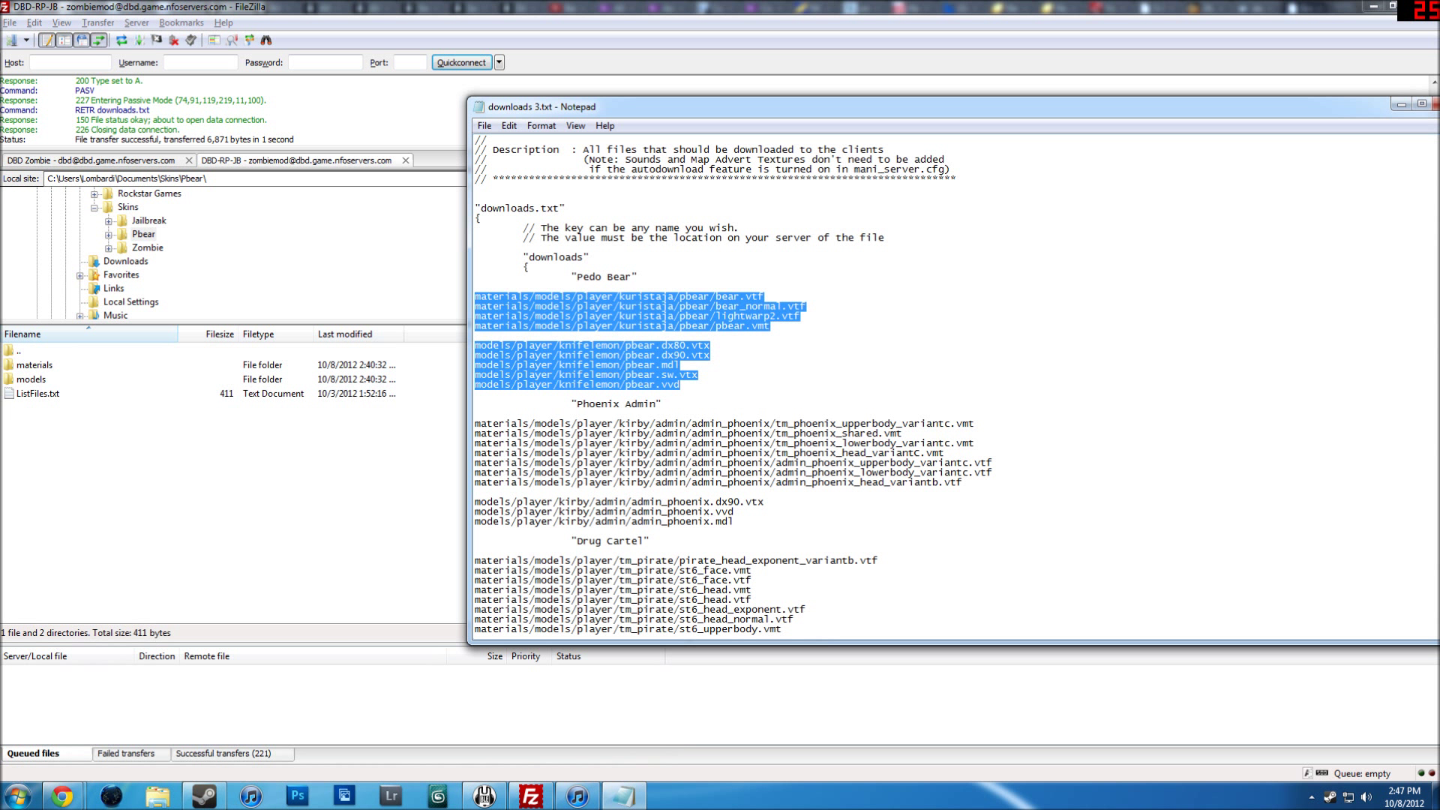
click(679, 365)
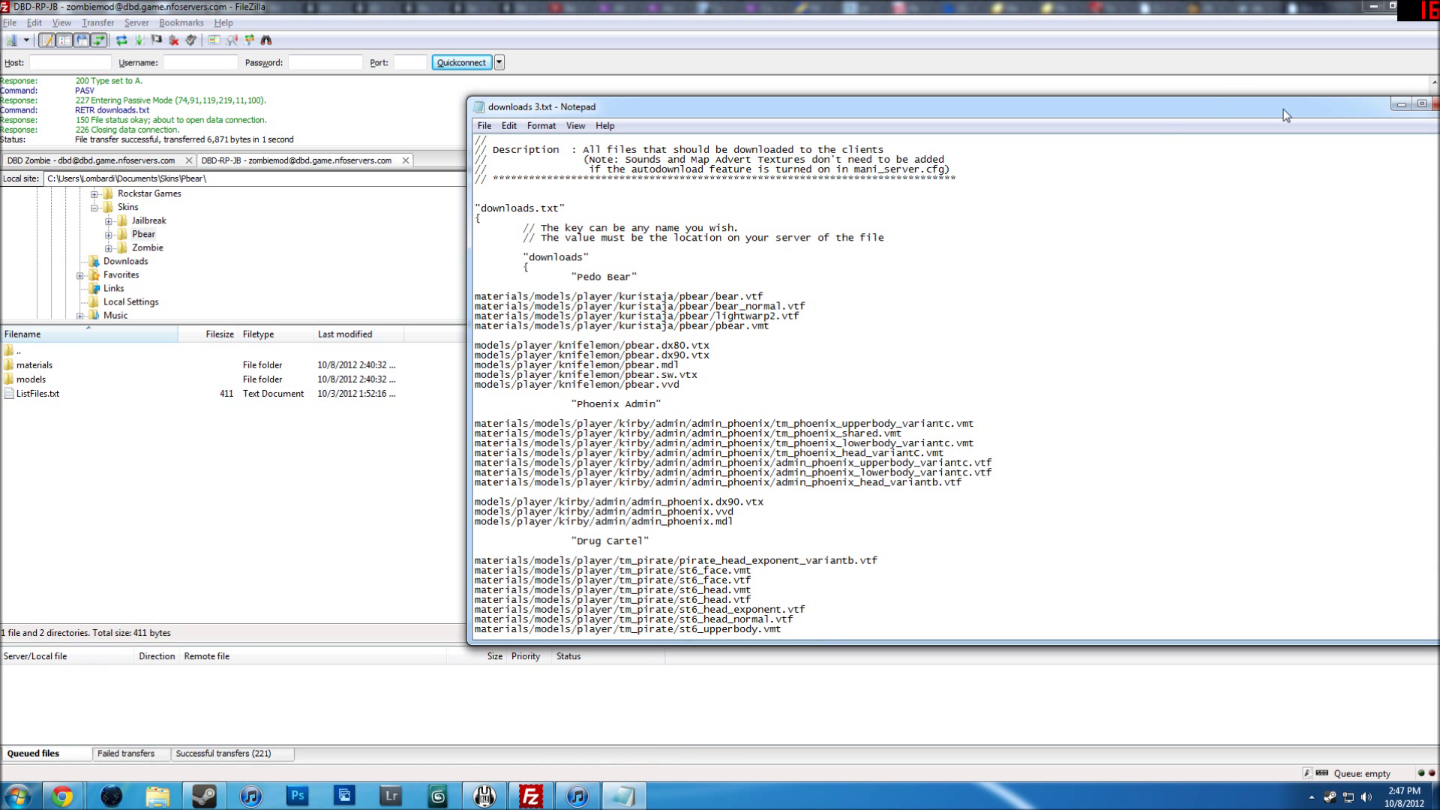
drag(1283, 112, 1110, 130)
drag(507, 402, 302, 314)
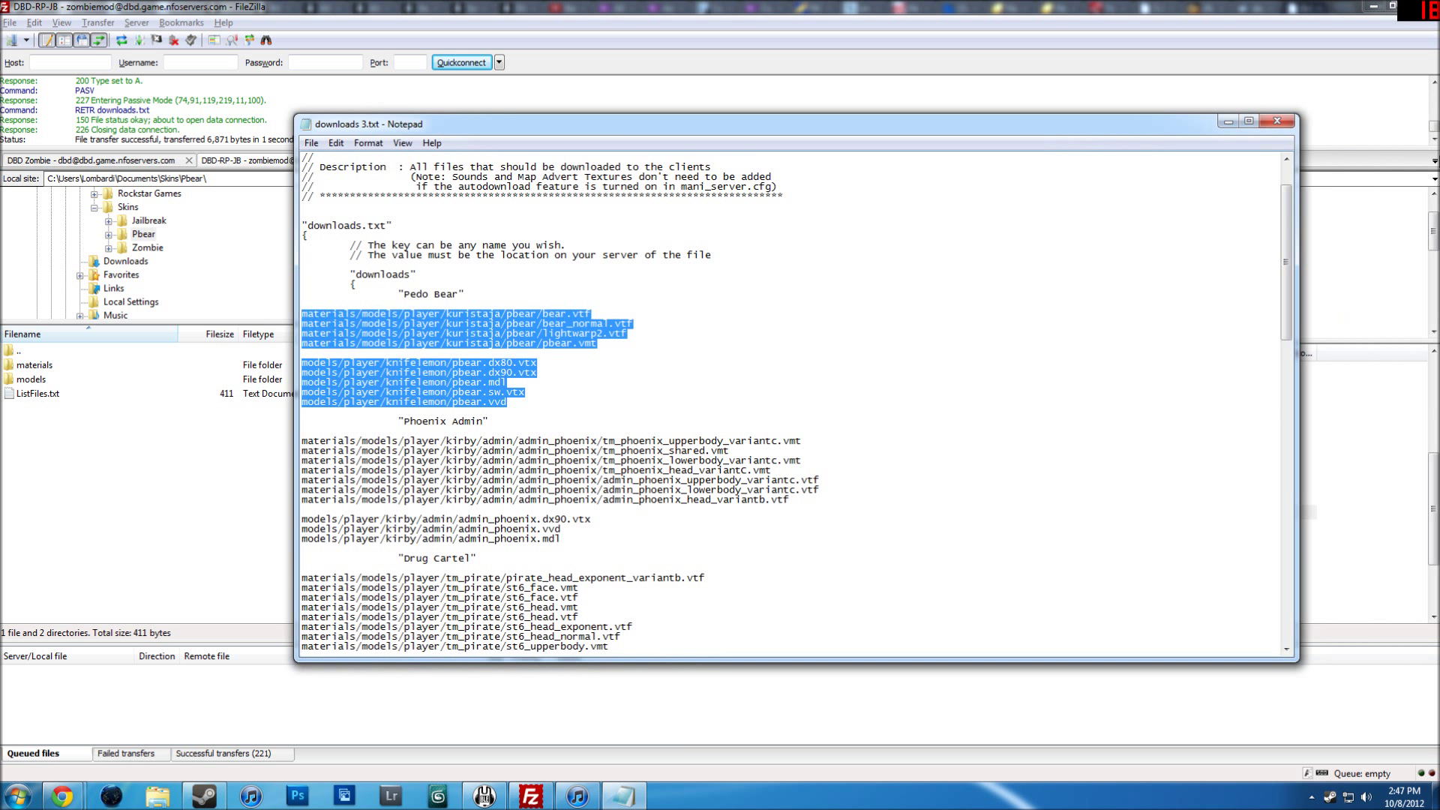
click(1277, 121)
Return to the server's mani_admin_plugin listing with downloads.txt selected.
click(768, 251)
click(794, 516)
scroll(794, 518, up, 2)
scroll(797, 522, up, 3)
Open the server's skins folder, step into public_t, back out, and reopen public_t.
double_click(723, 441)
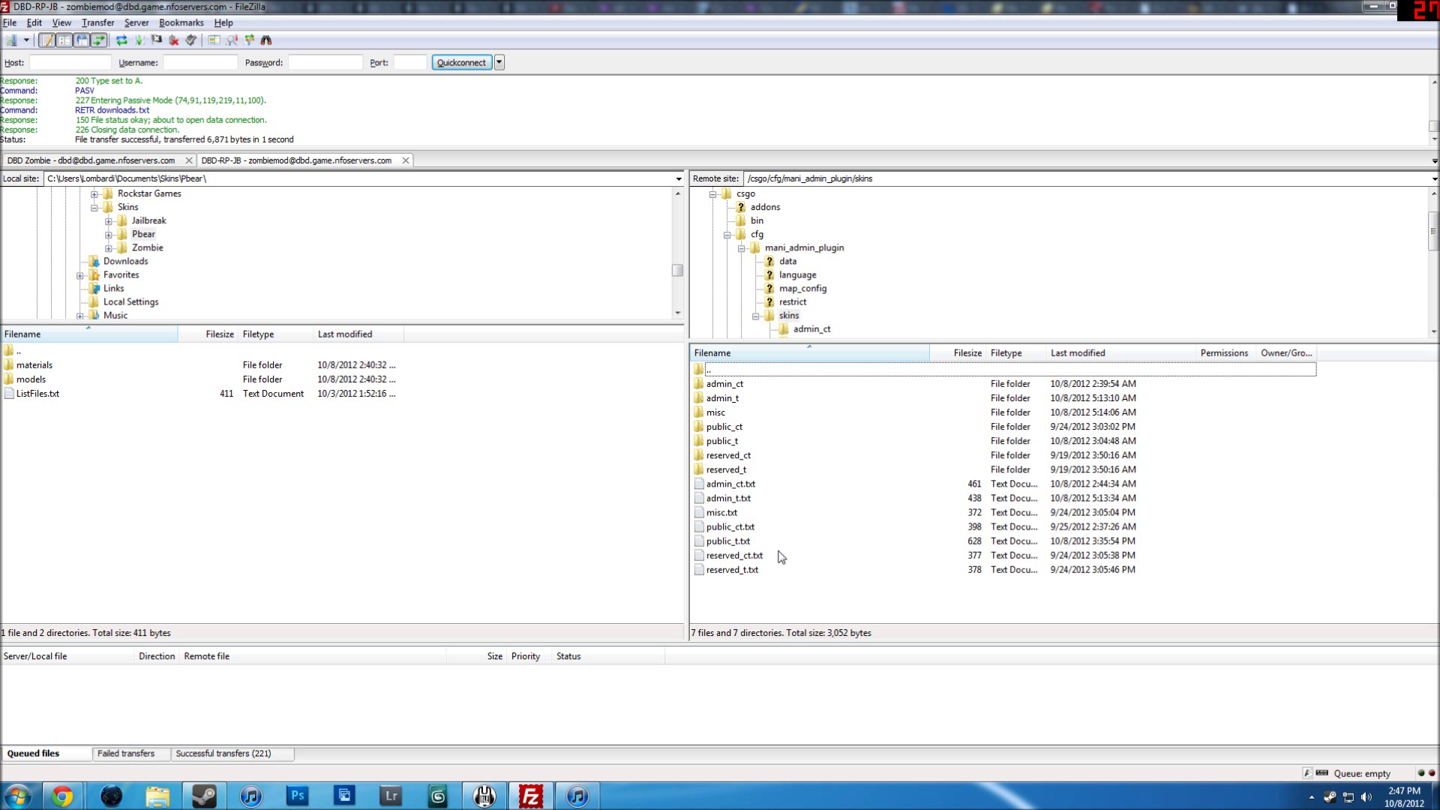
click(738, 387)
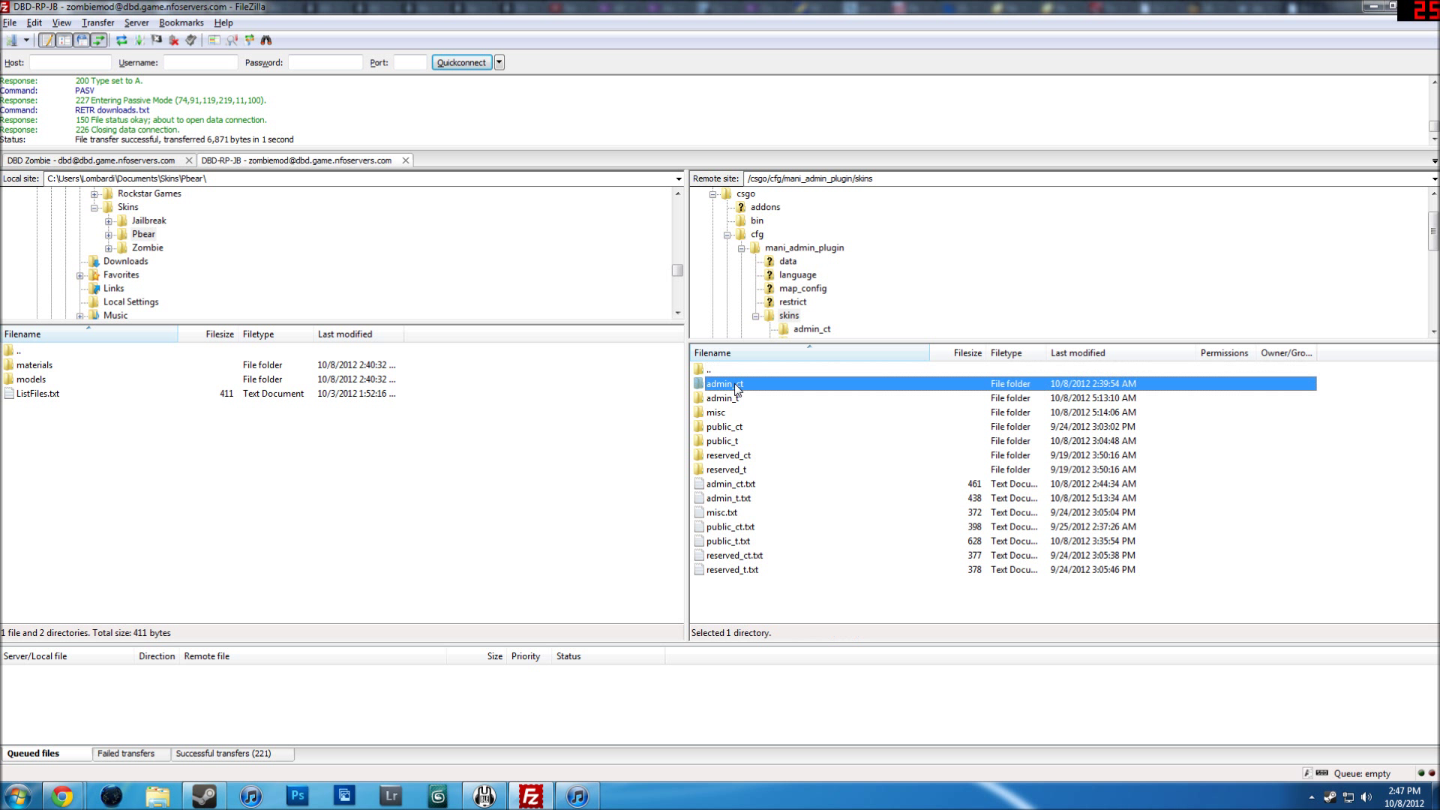
click(42, 394)
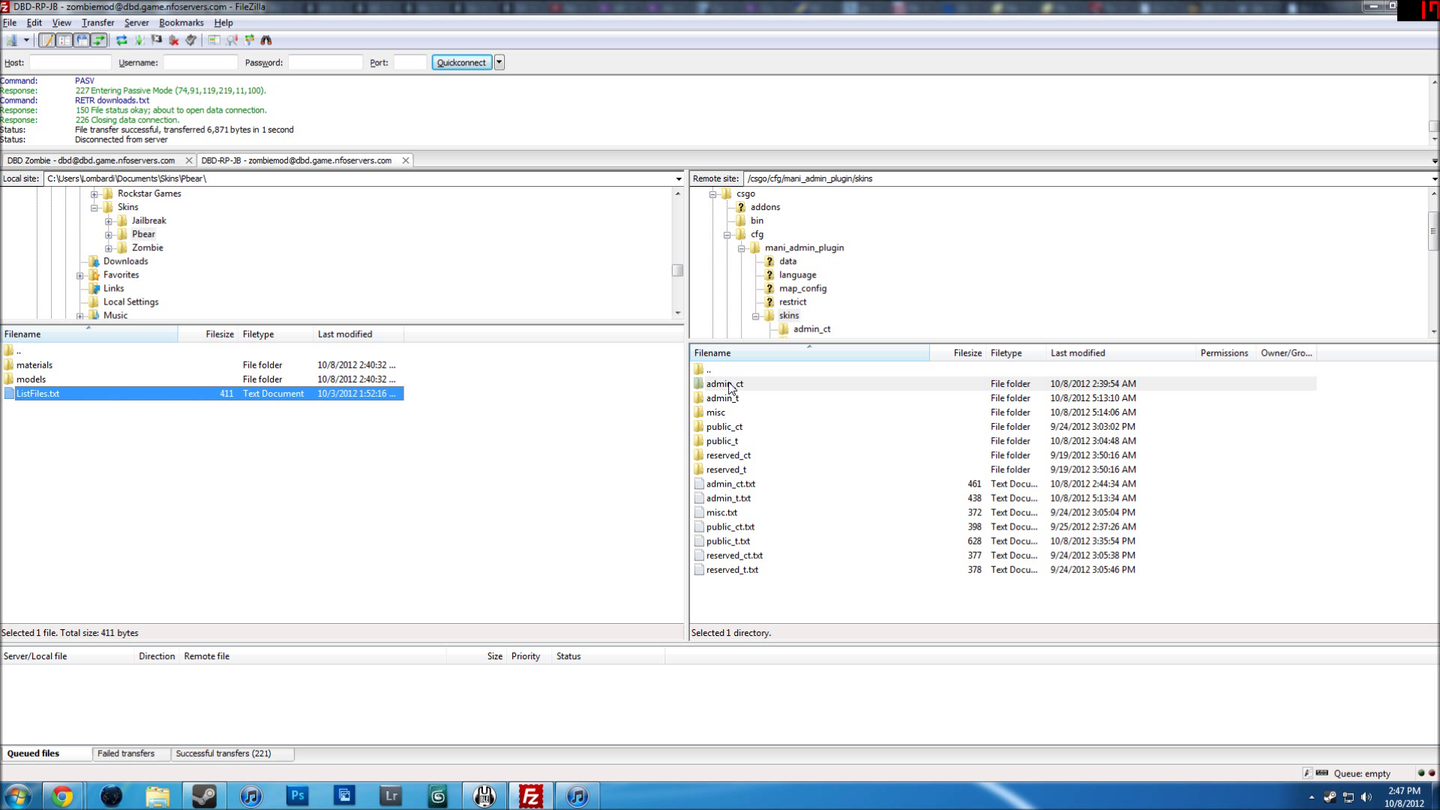
click(738, 441)
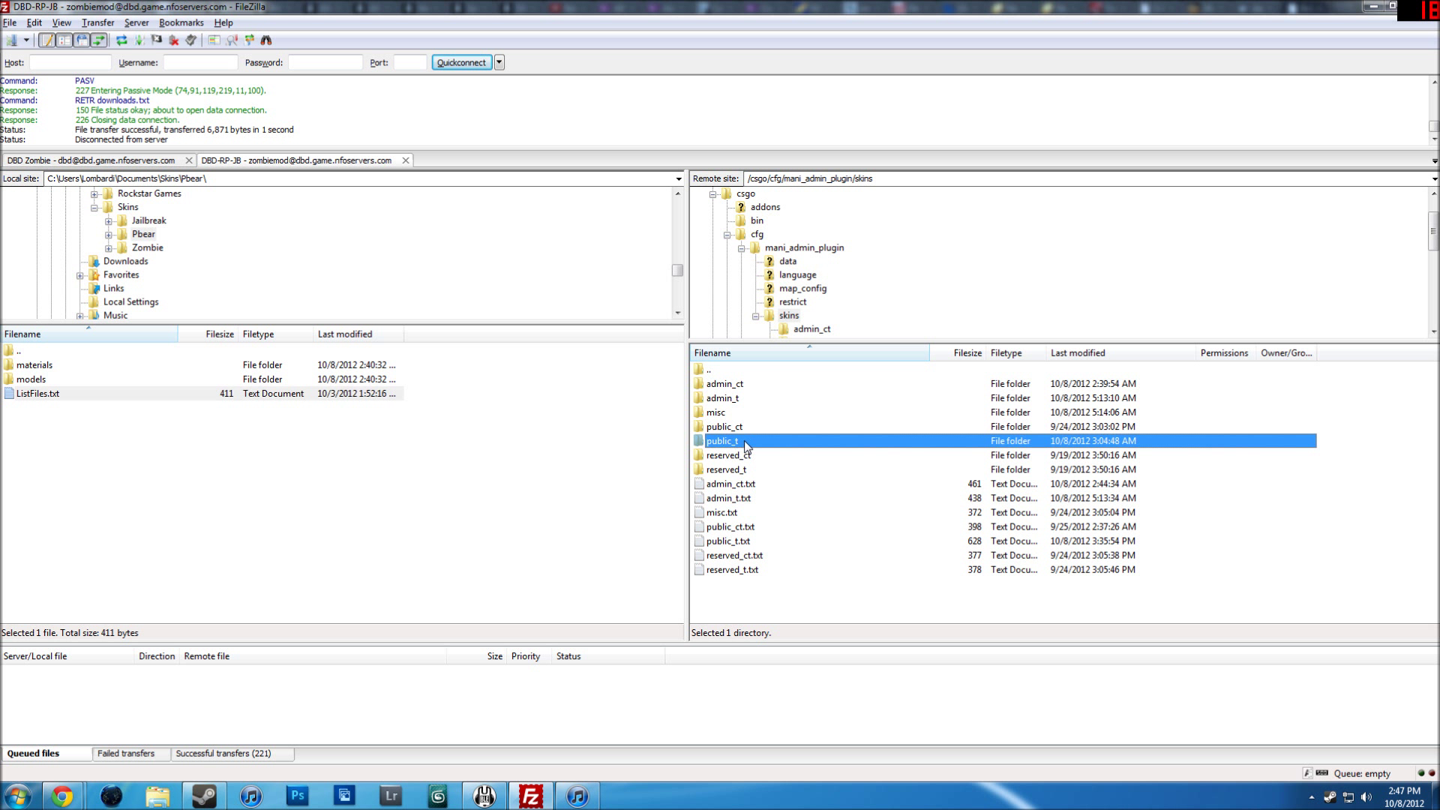
double_click(744, 443)
double_click(734, 371)
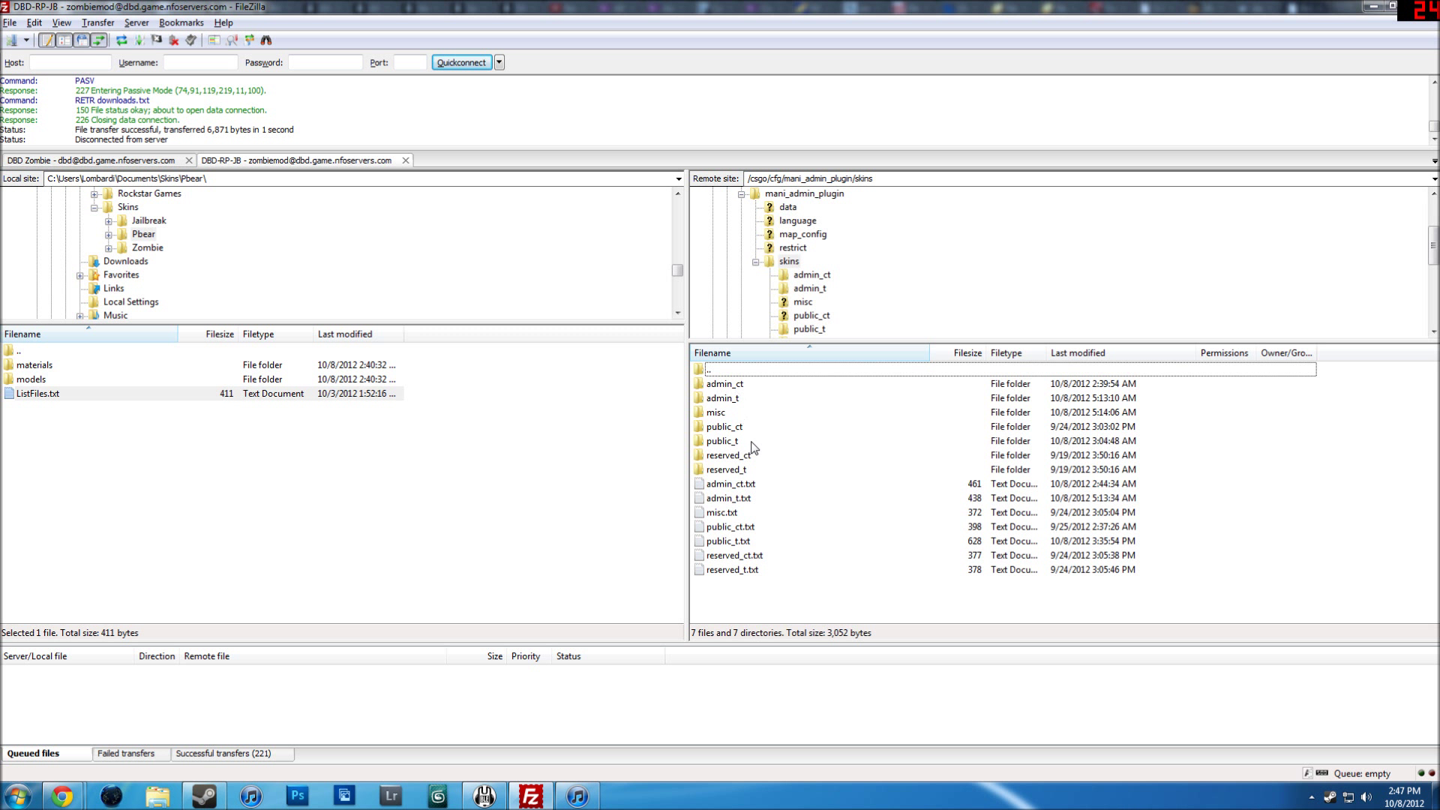
double_click(739, 441)
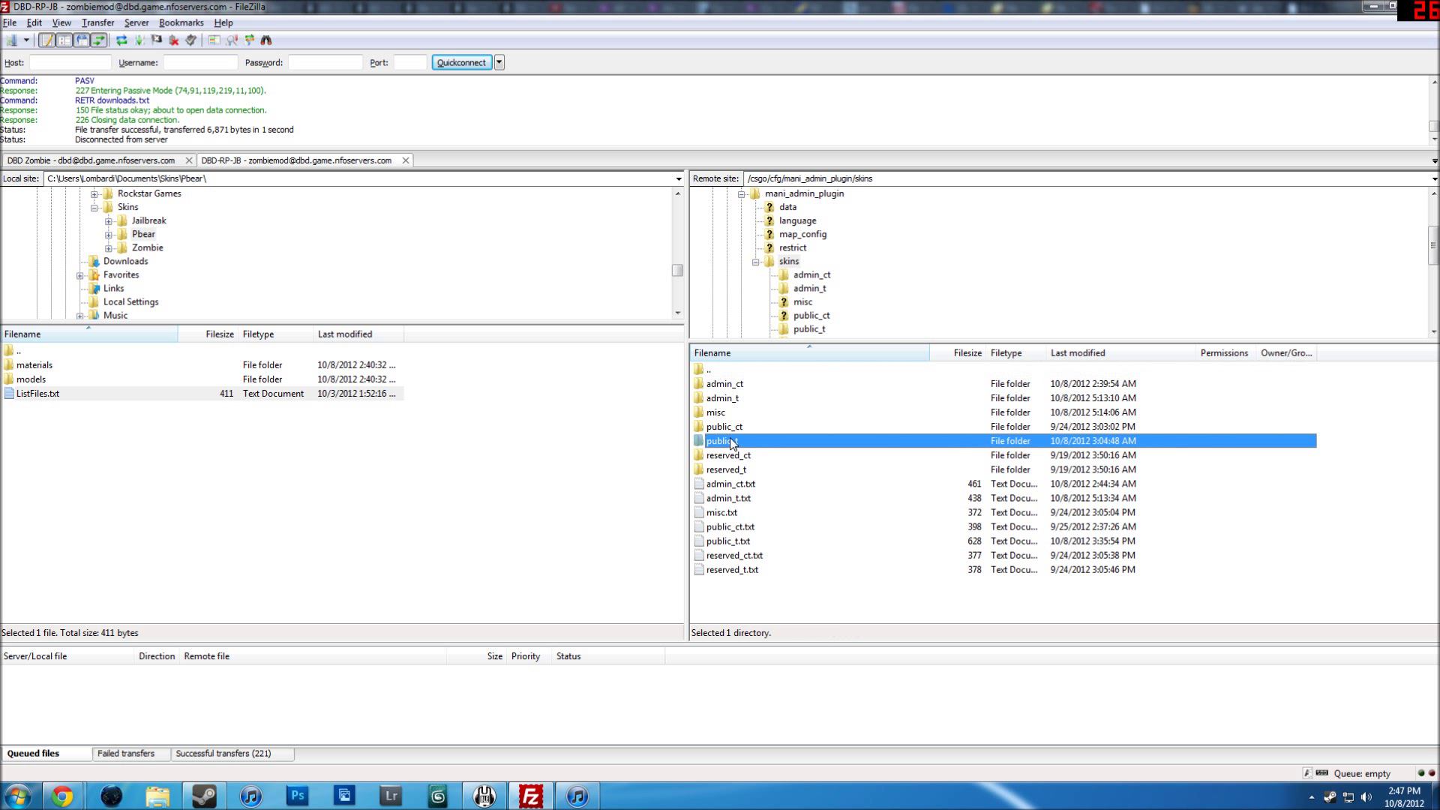
right_click(724, 390)
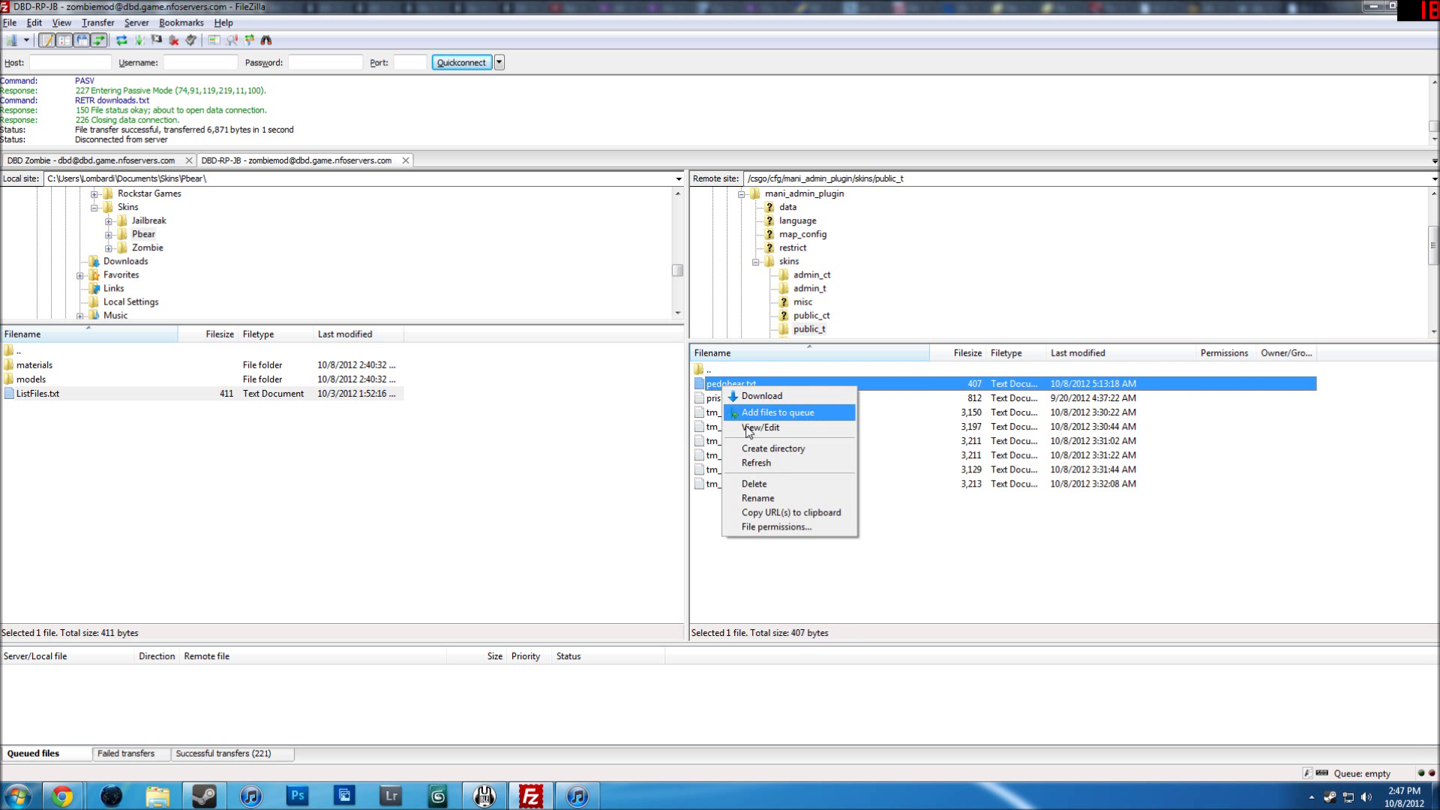
click(758, 427)
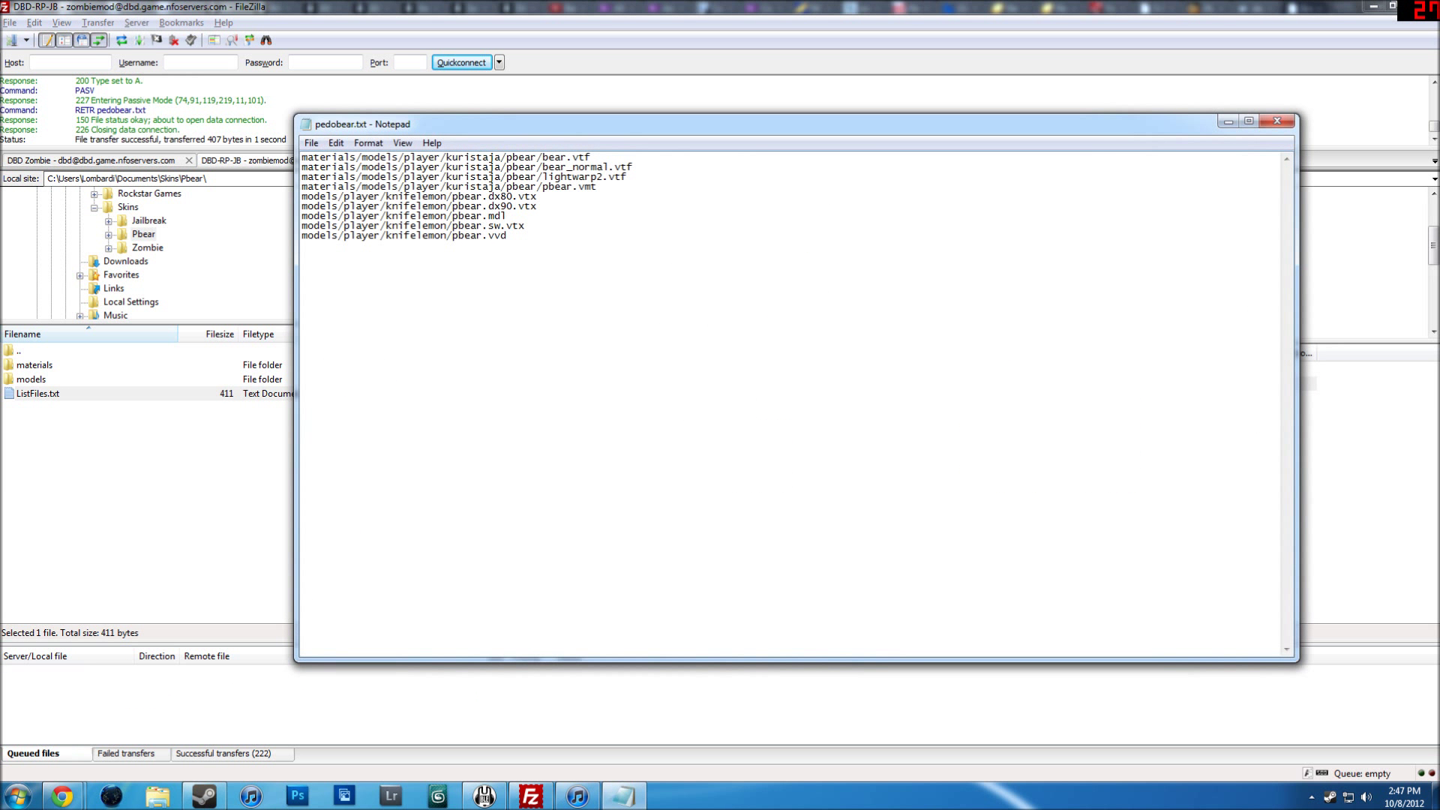
click(1277, 121)
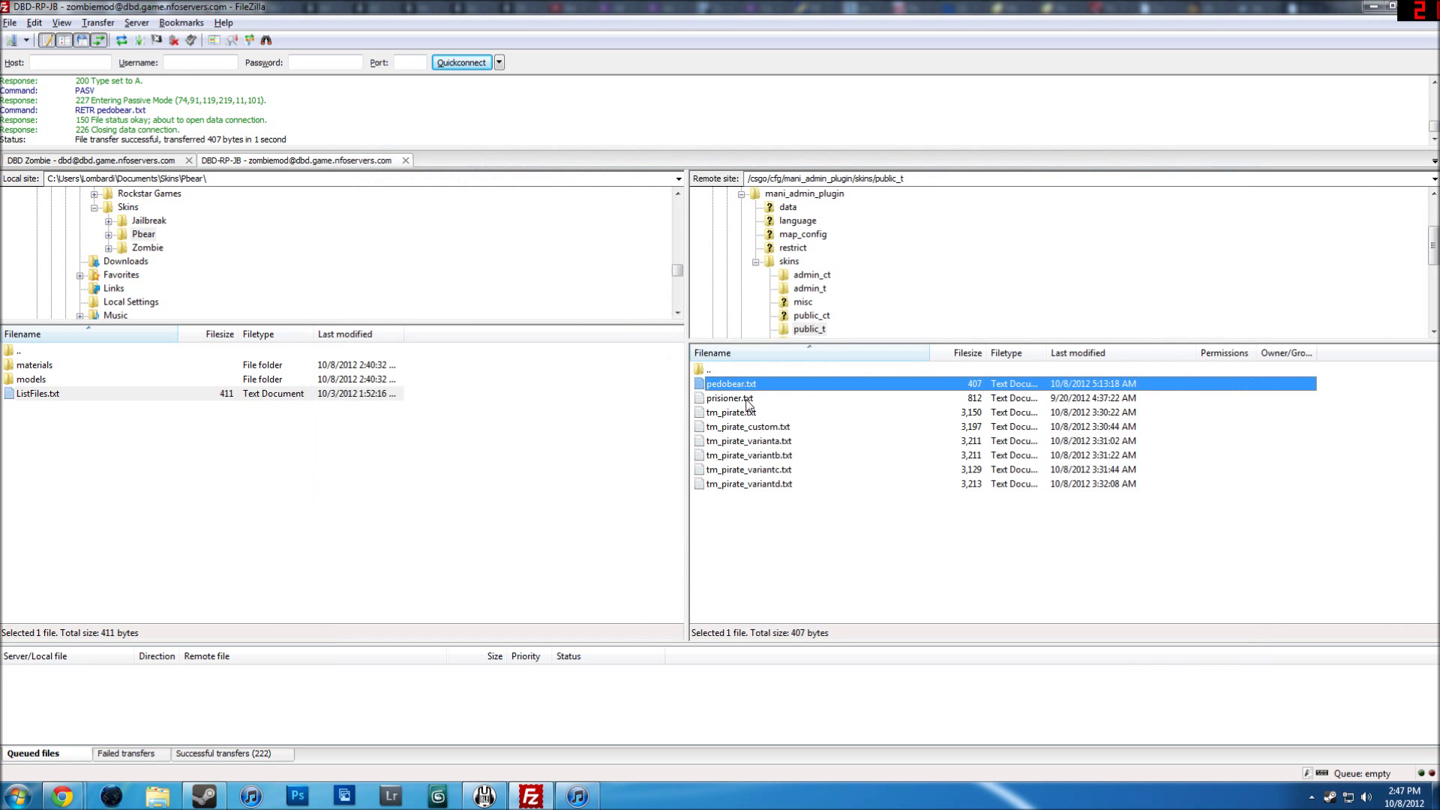
double_click(723, 367)
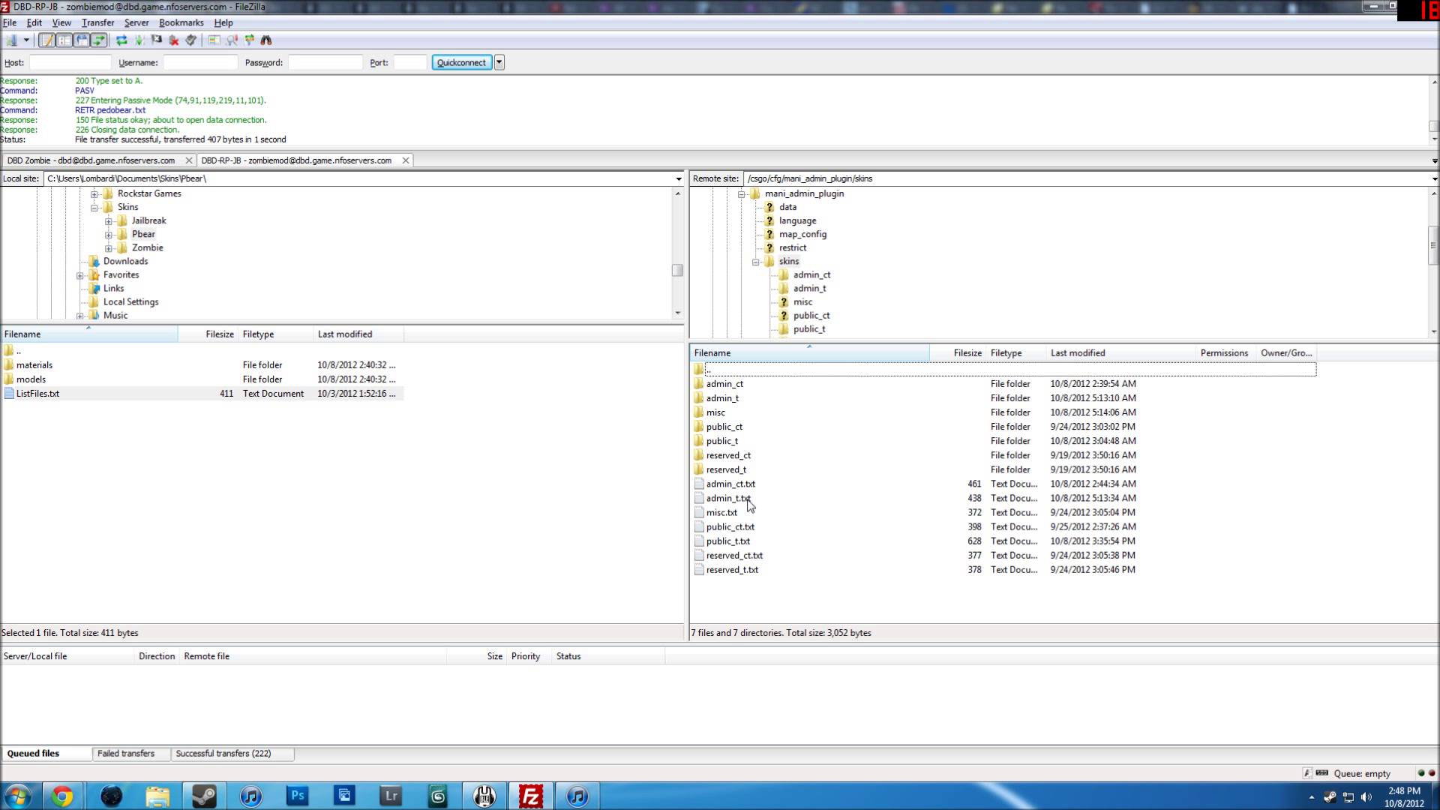
Discard the local copy and open a freshly downloaded public_t.txt in Notepad.
click(733, 545)
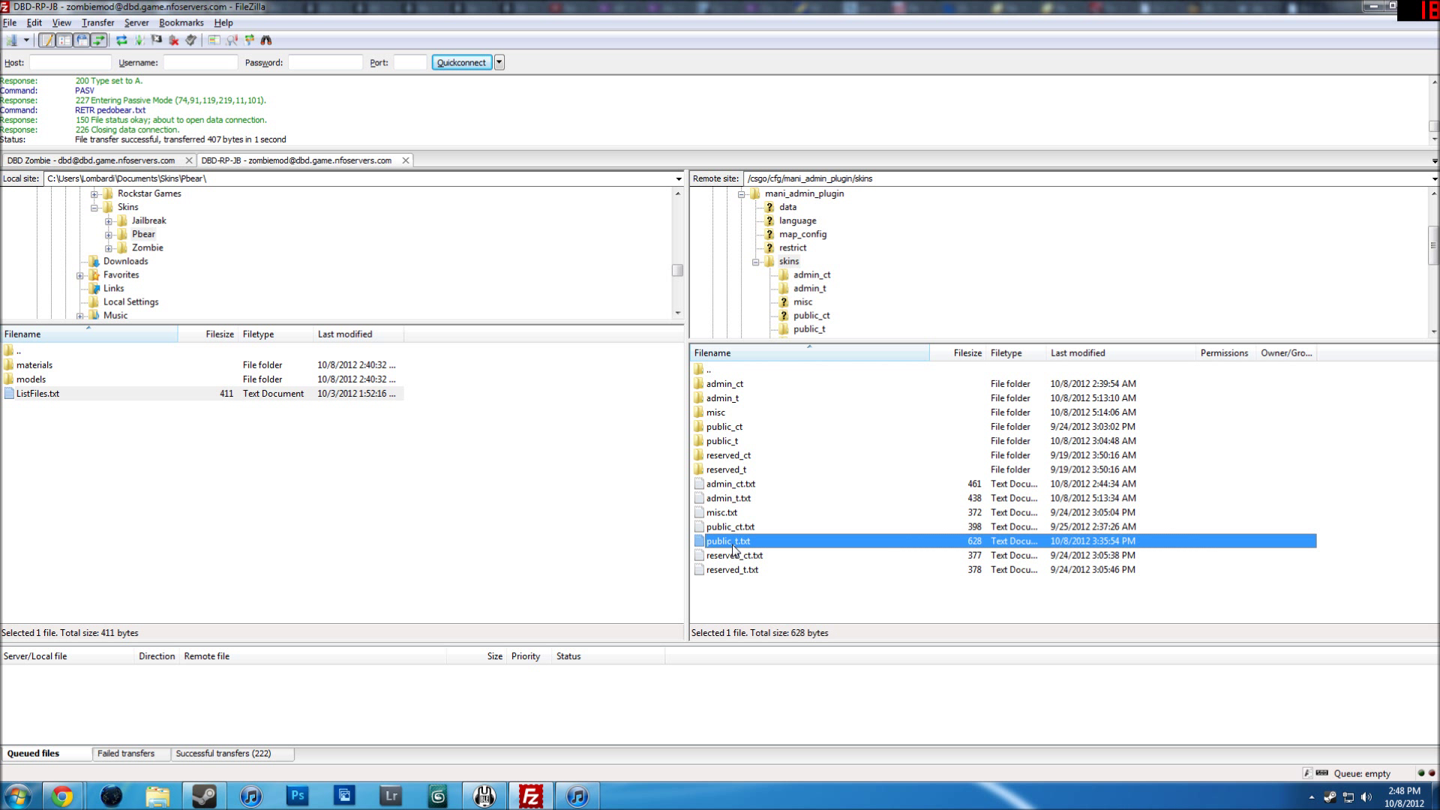
drag(759, 597, 713, 504)
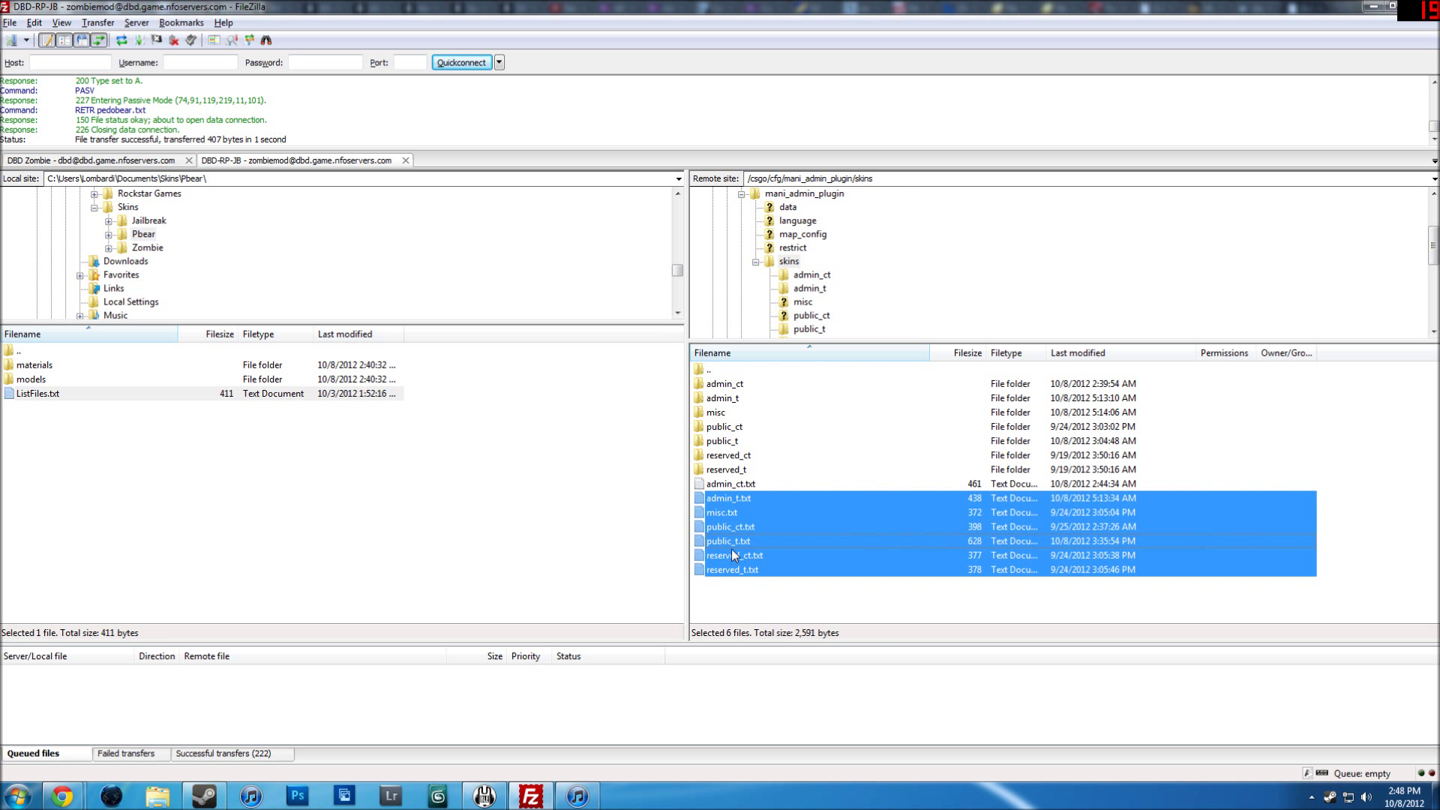
click(732, 544)
right_click(732, 545)
click(762, 588)
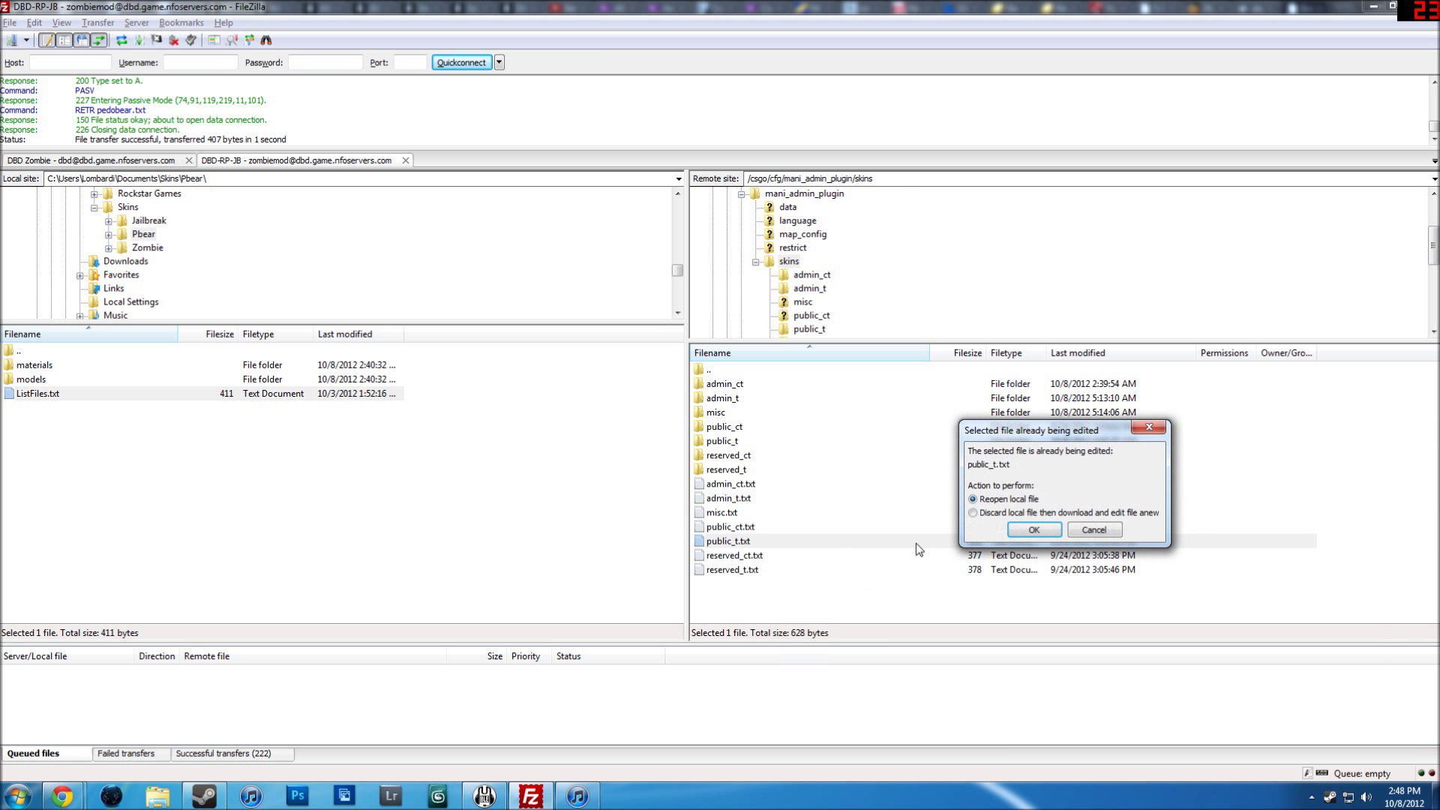
click(1022, 513)
click(1027, 533)
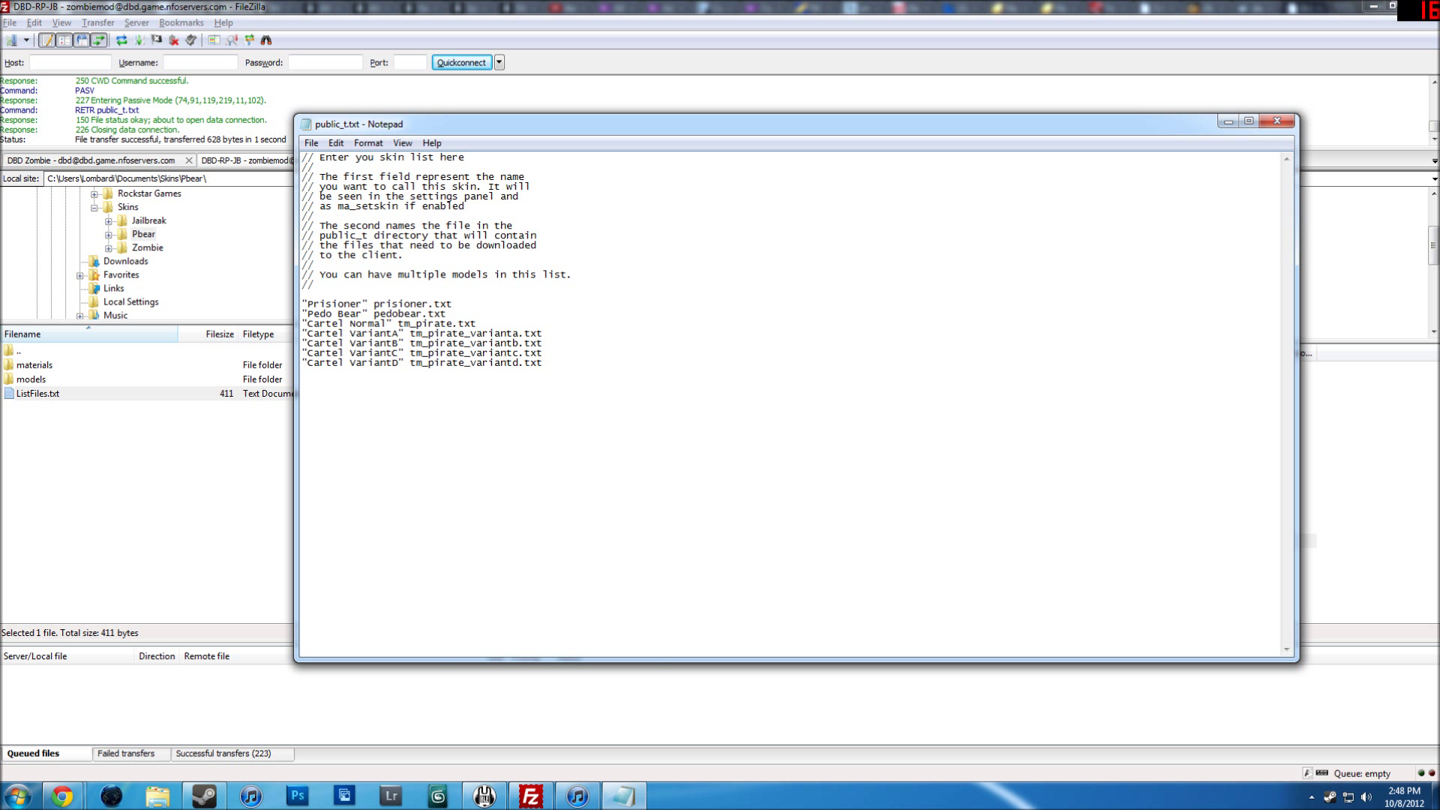
Set Notepad's font size to 18.
drag(302, 314, 374, 314)
click(368, 142)
click(383, 175)
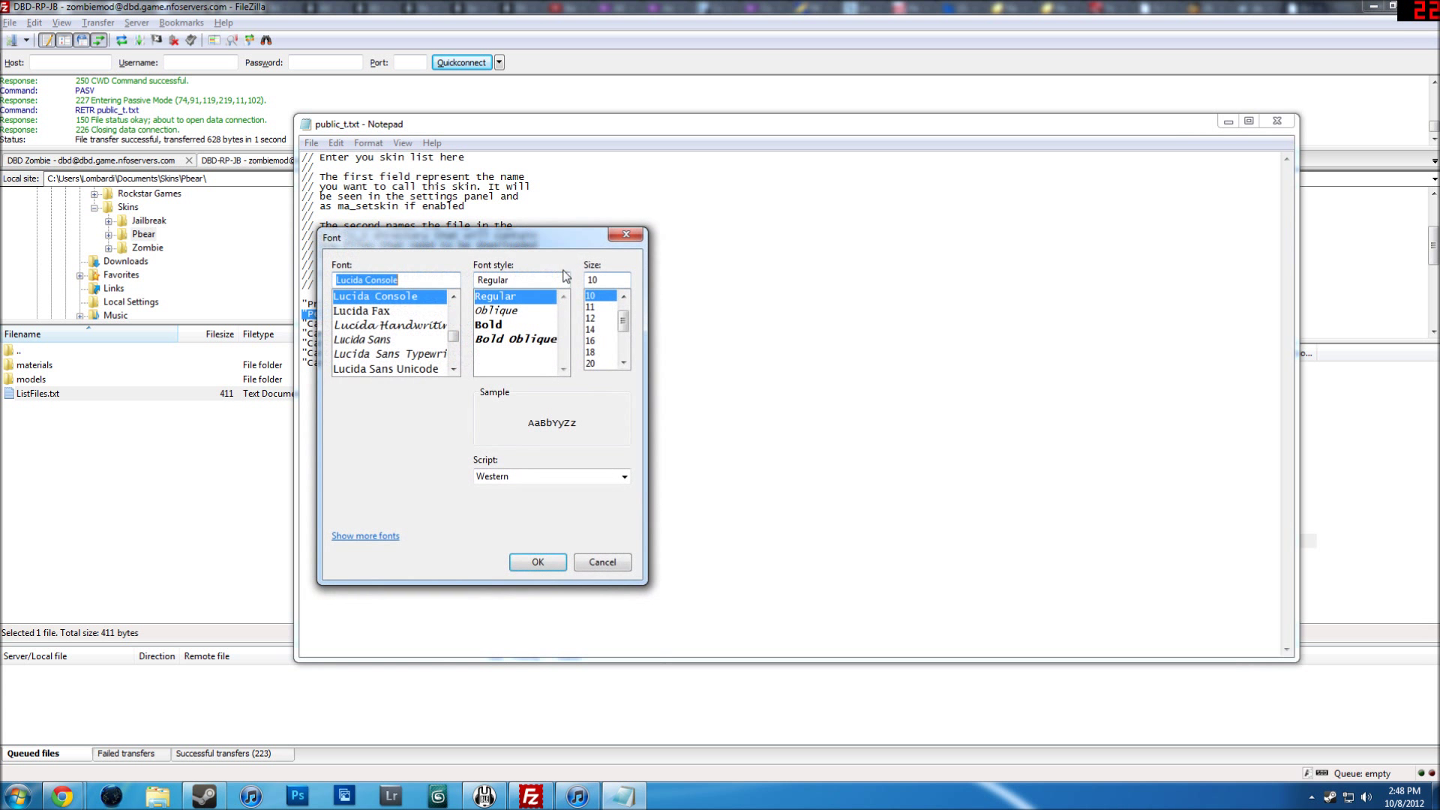
click(600, 329)
click(600, 352)
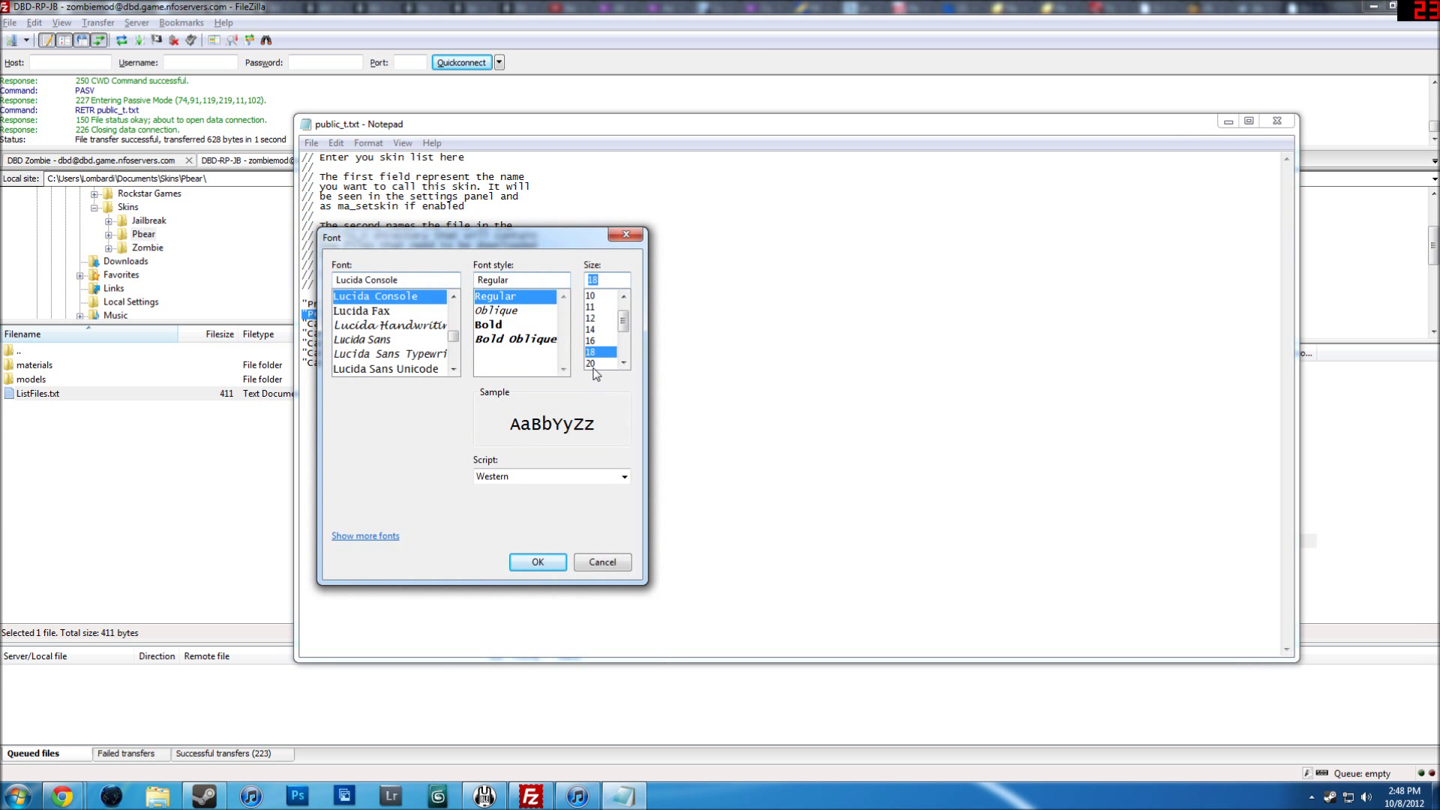
click(538, 562)
Check that the Pedo Bear entry points to pedobear.txt, then close public_t.txt.
key(Right)
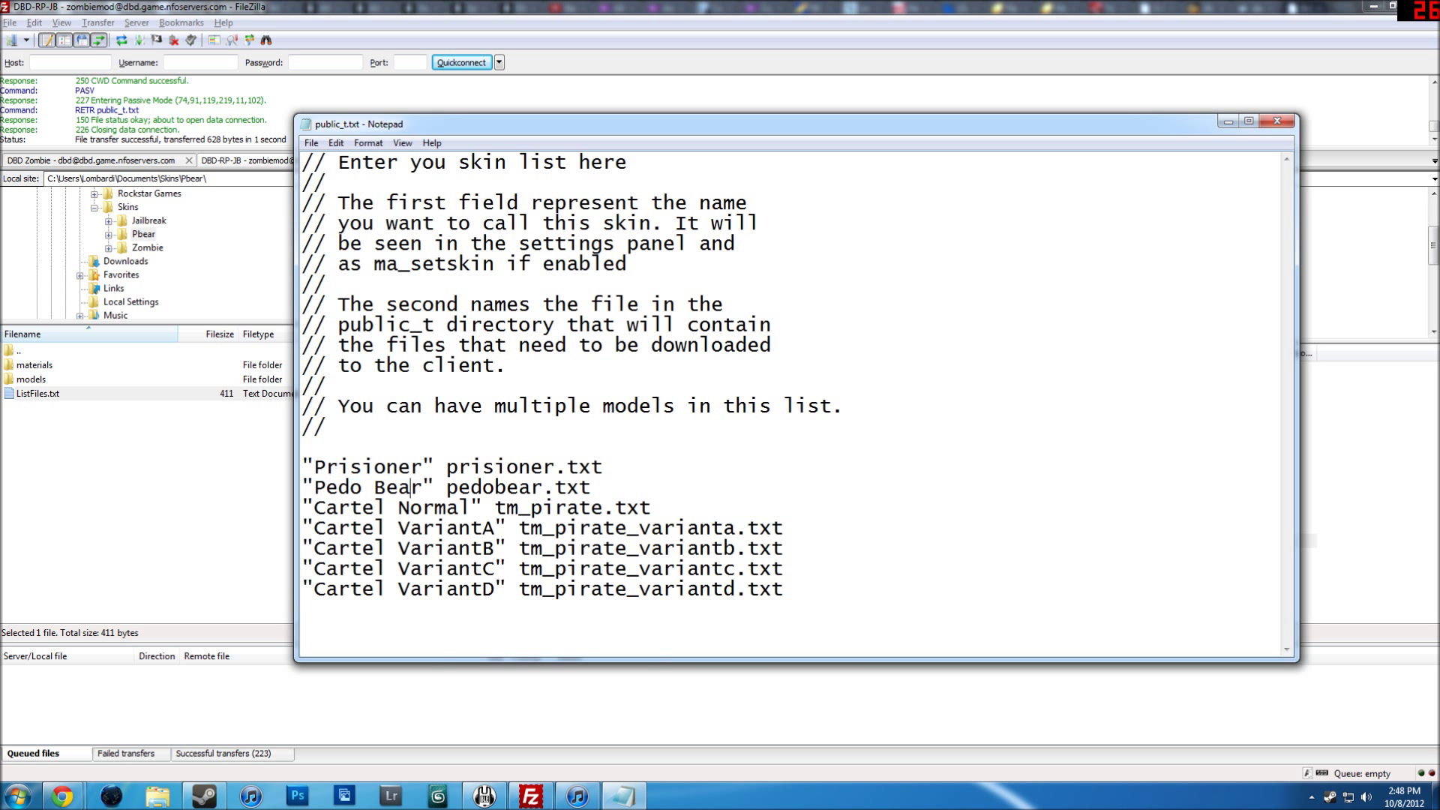
key(shift+Left)
key(shift+Left)
key(shift+Left)
key(shift+Left)
key(shift+Left)
key(shift+Left)
key(shift+Left)
key(shift+Left)
key(shift+Left)
key(shift+Left)
key(Right)
key(shift+Right)
key(shift+Right)
key(shift+Right)
key(shift+Right)
key(shift+Right)
key(shift+Right)
key(shift+Right)
key(shift+Right)
key(shift+Right)
key(shift+Right)
key(shift+Right)
key(shift+Right)
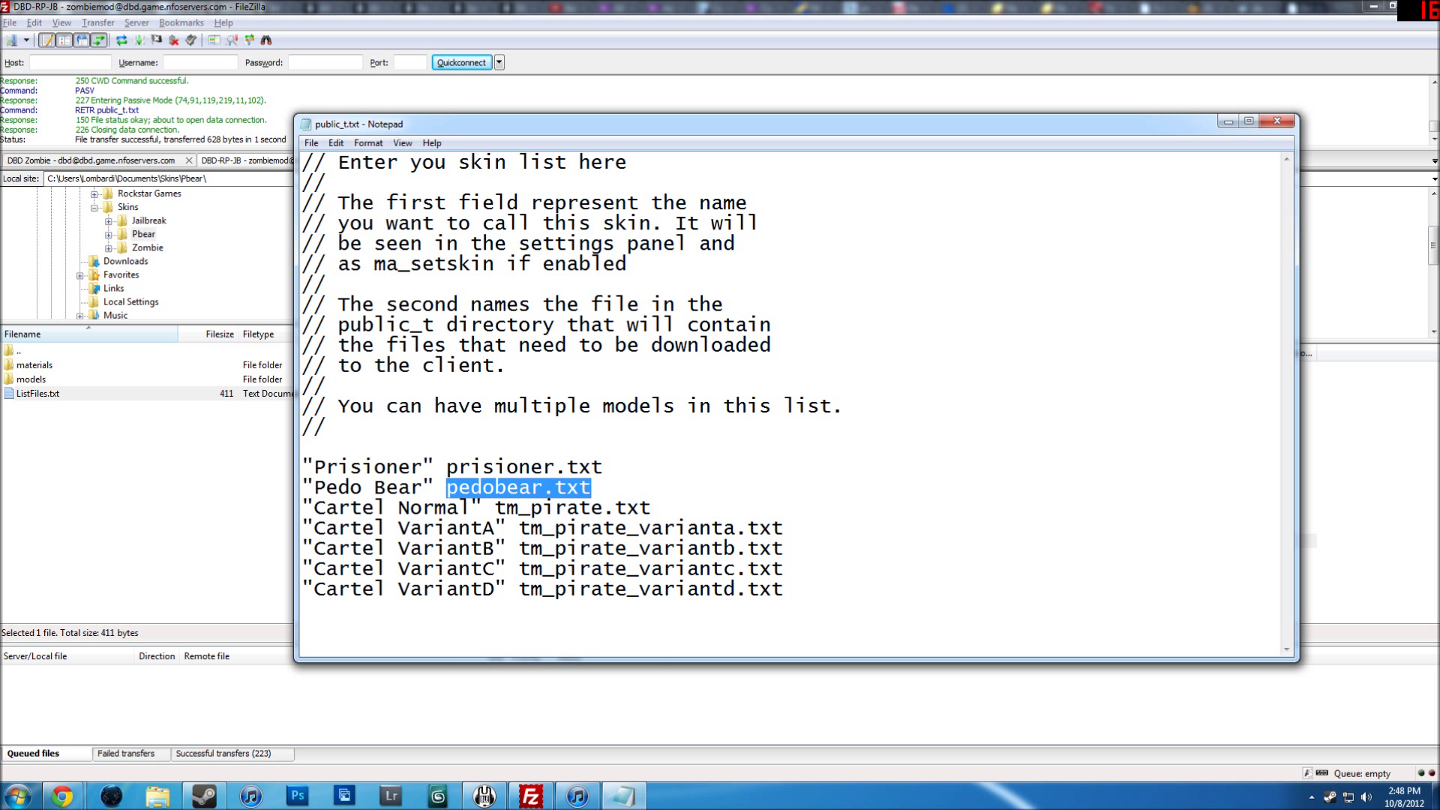
drag(714, 130, 567, 85)
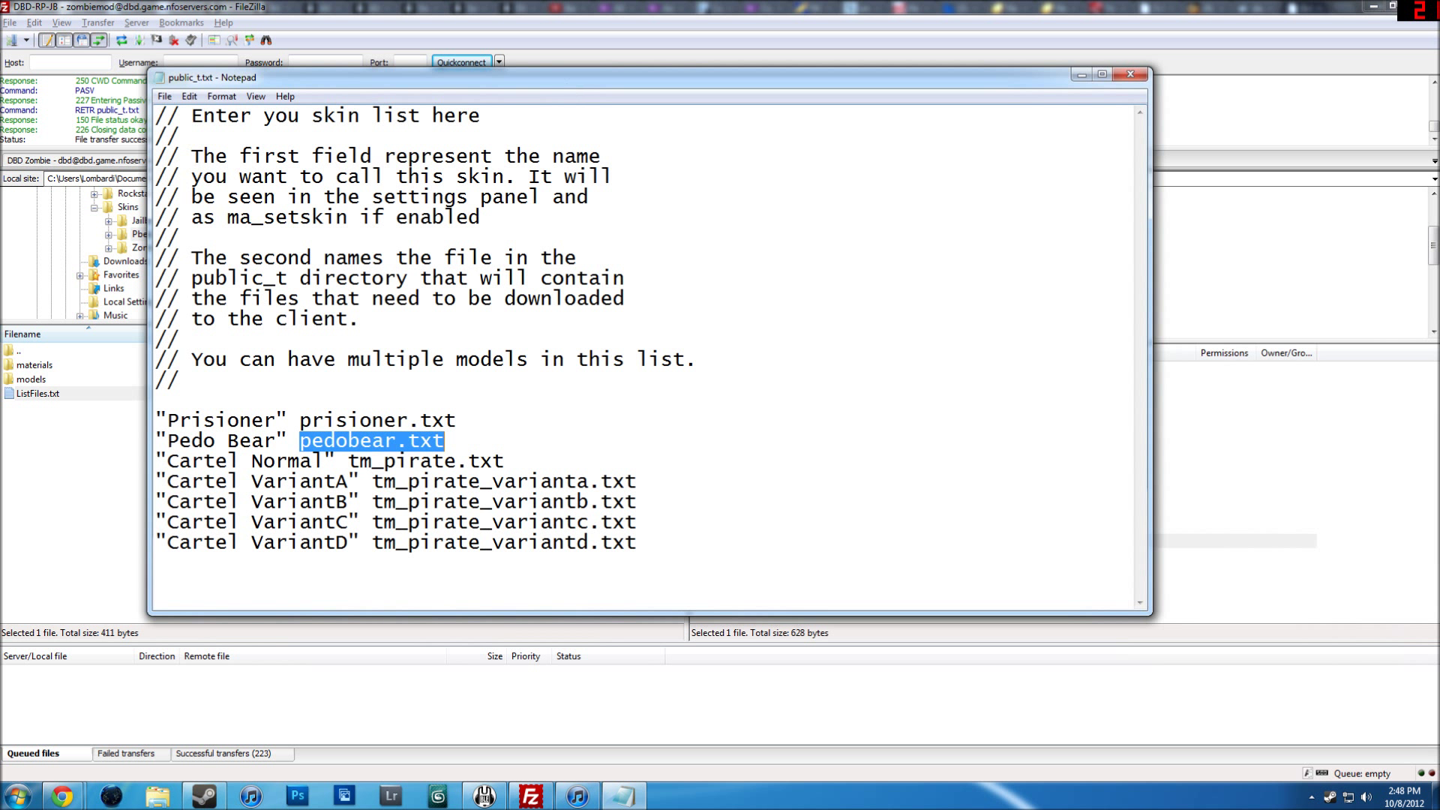
click(455, 420)
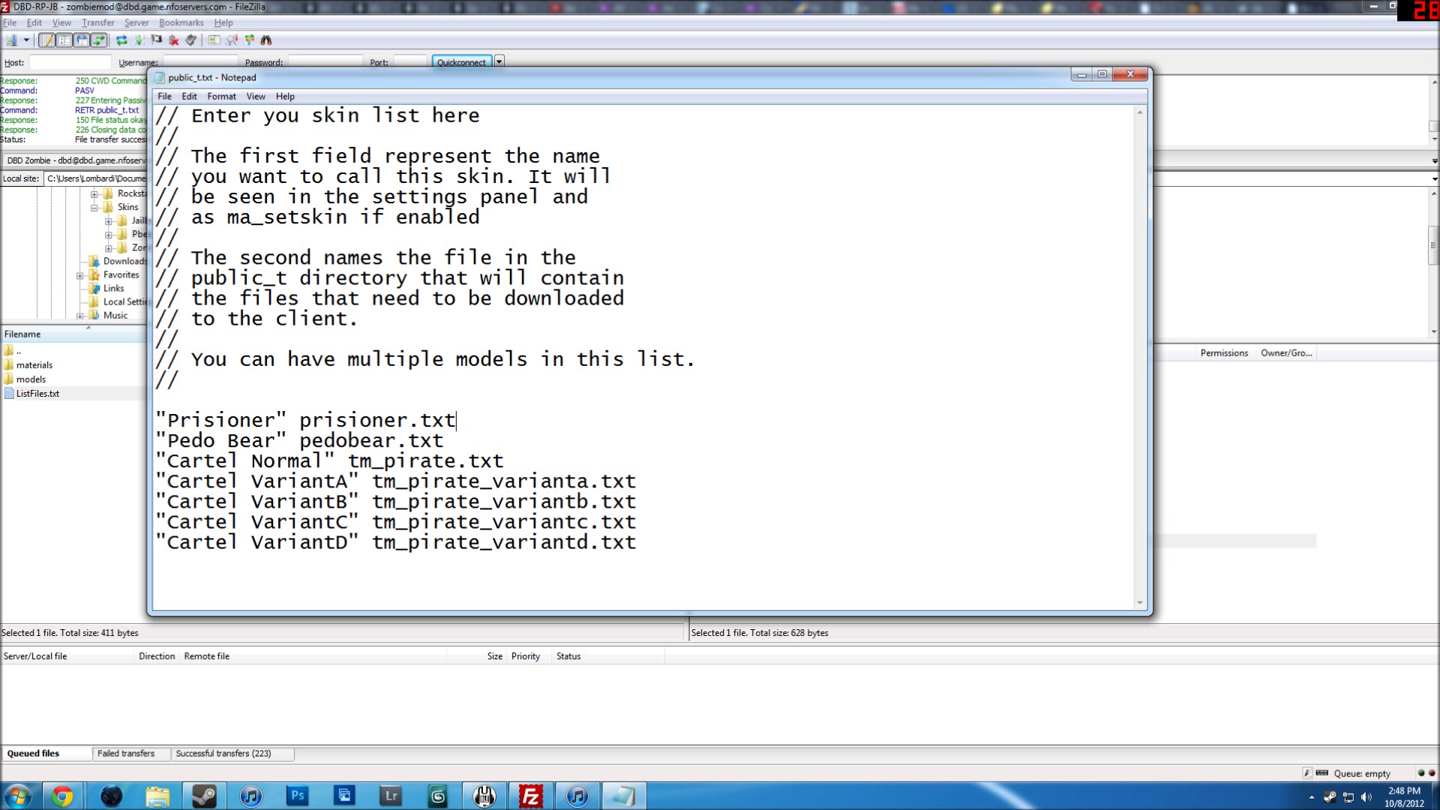
click(1131, 75)
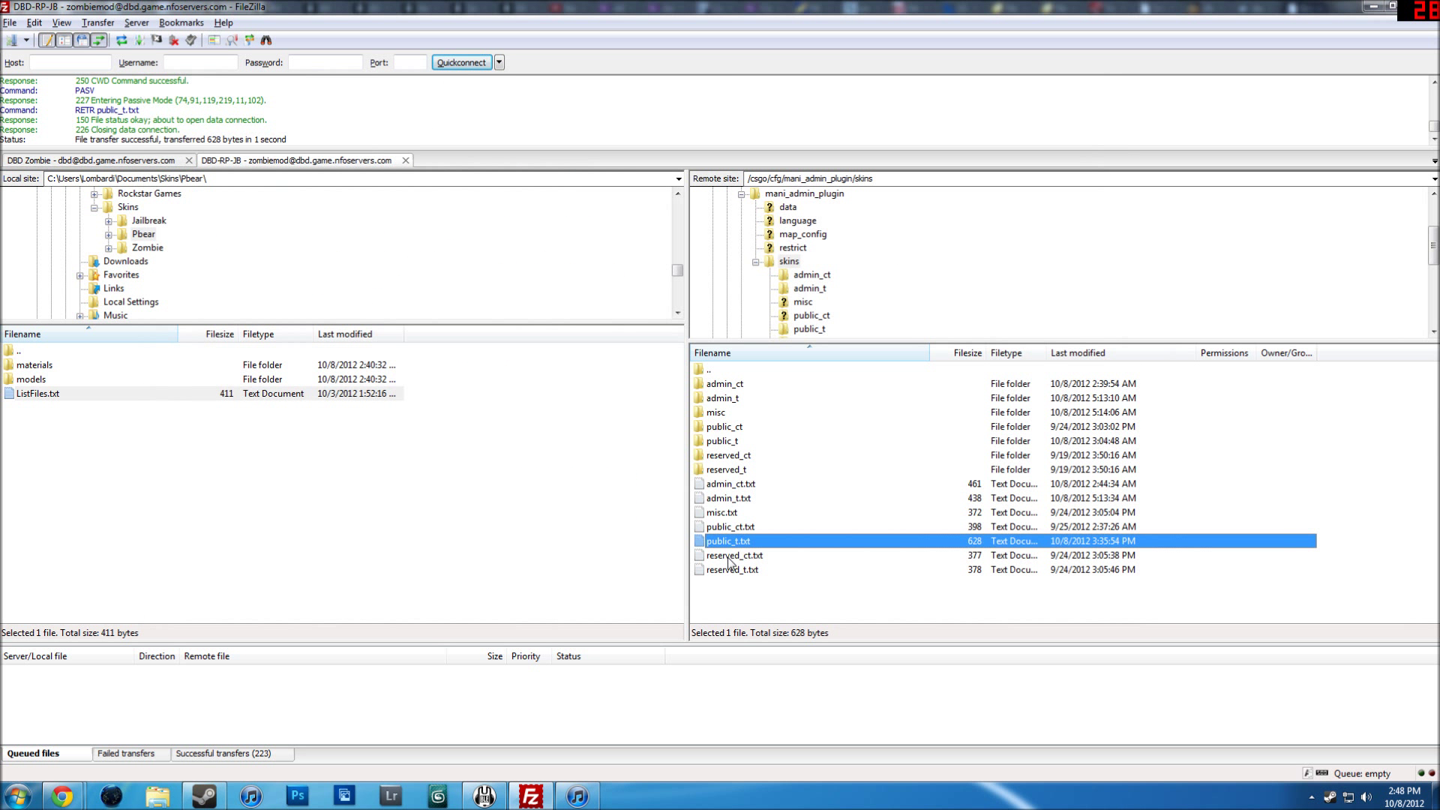
Go up to mani_admin_plugin on the server and reopen the skins folder.
double_click(724, 373)
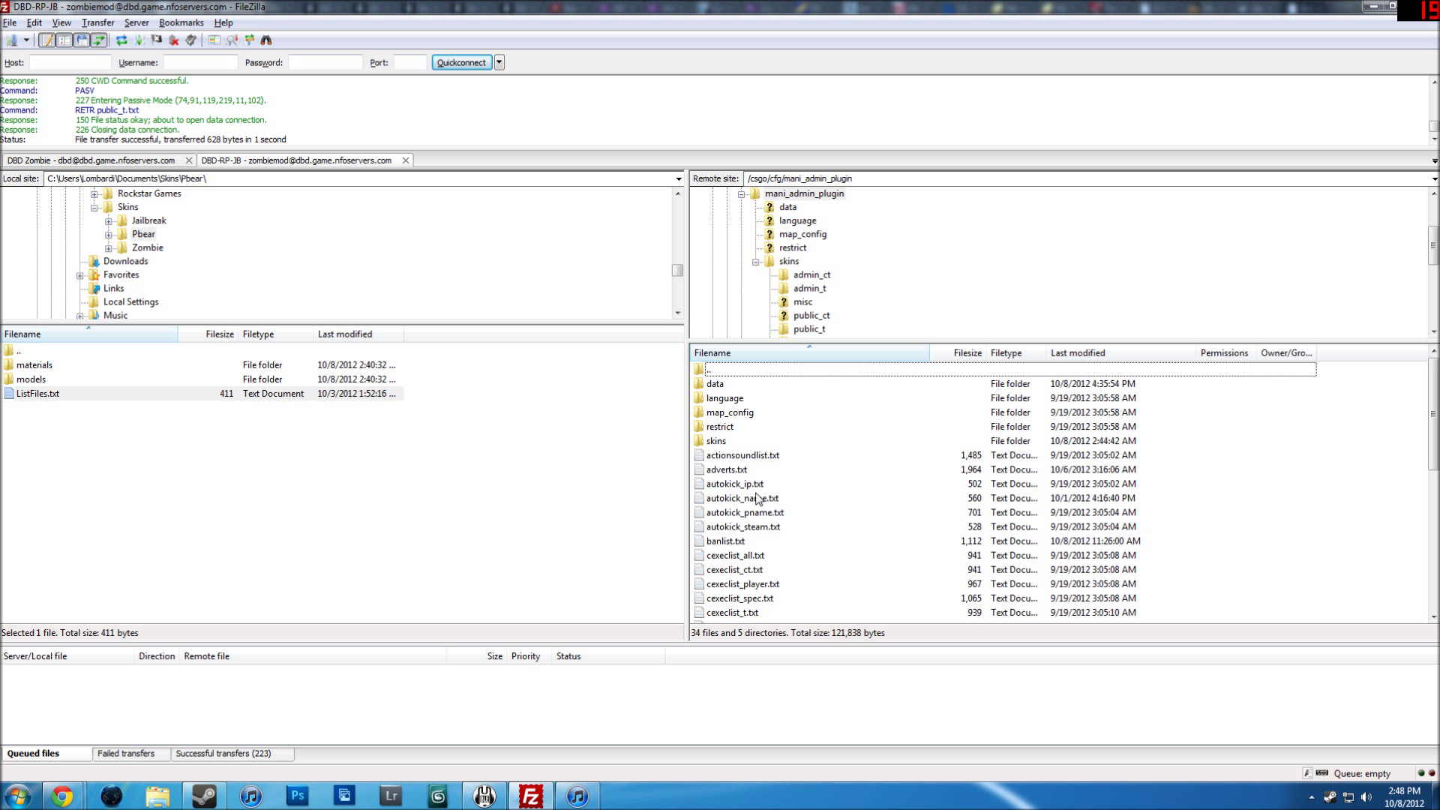
click(717, 447)
double_click(722, 450)
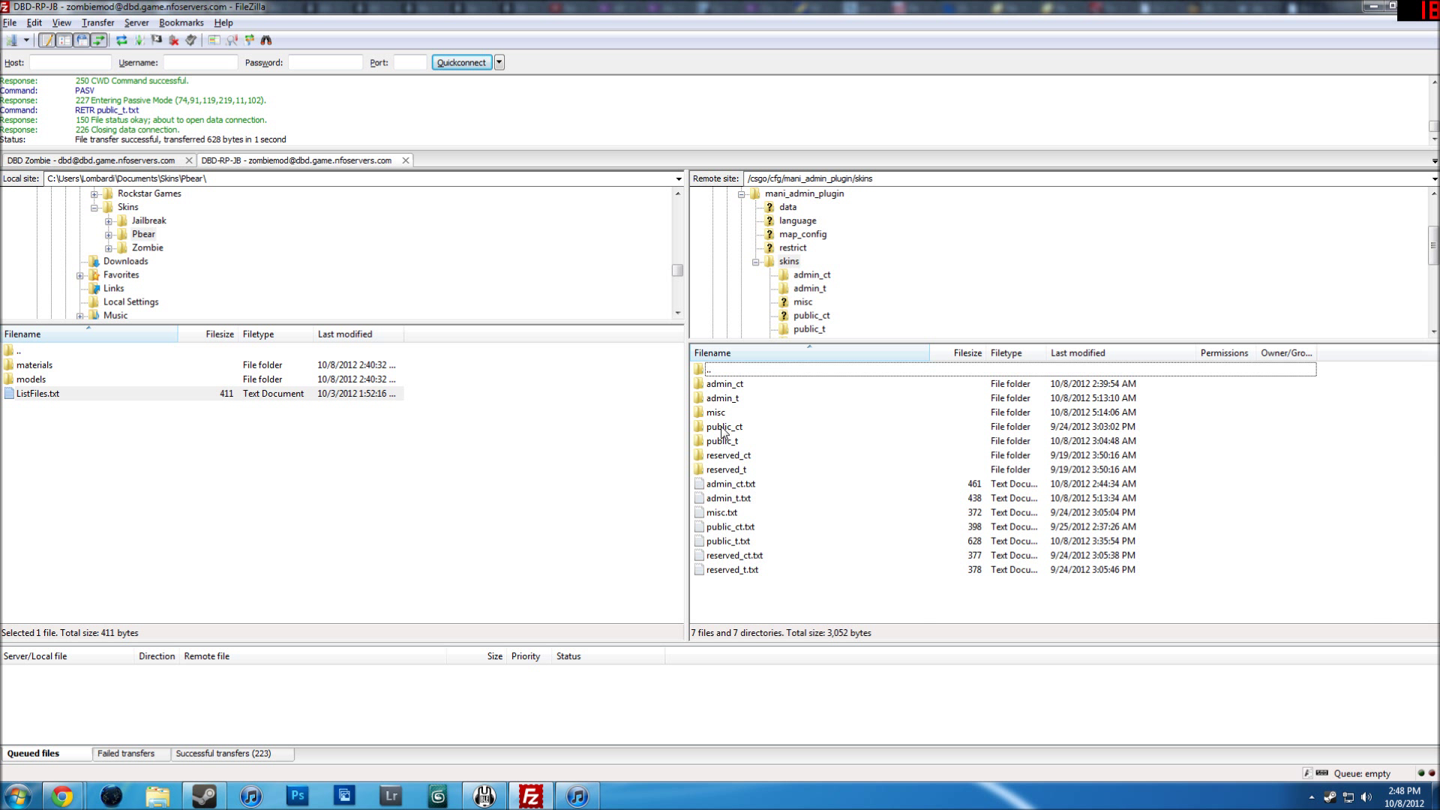
Browse locally via Skins and Jailbreak to drugcartel and select its five tm_pirate text files.
click(97, 352)
double_click(98, 354)
click(71, 395)
double_click(71, 396)
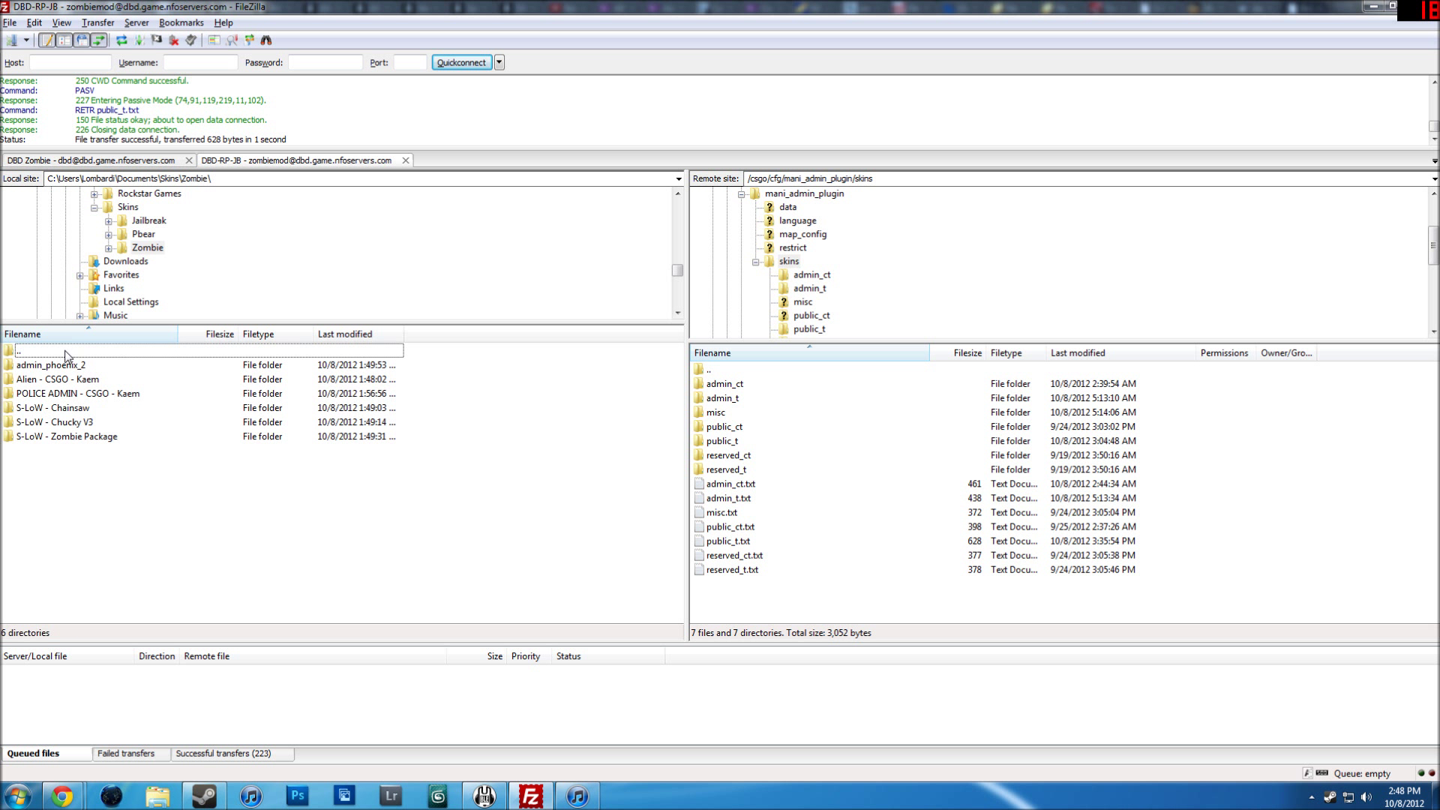
double_click(64, 351)
double_click(59, 366)
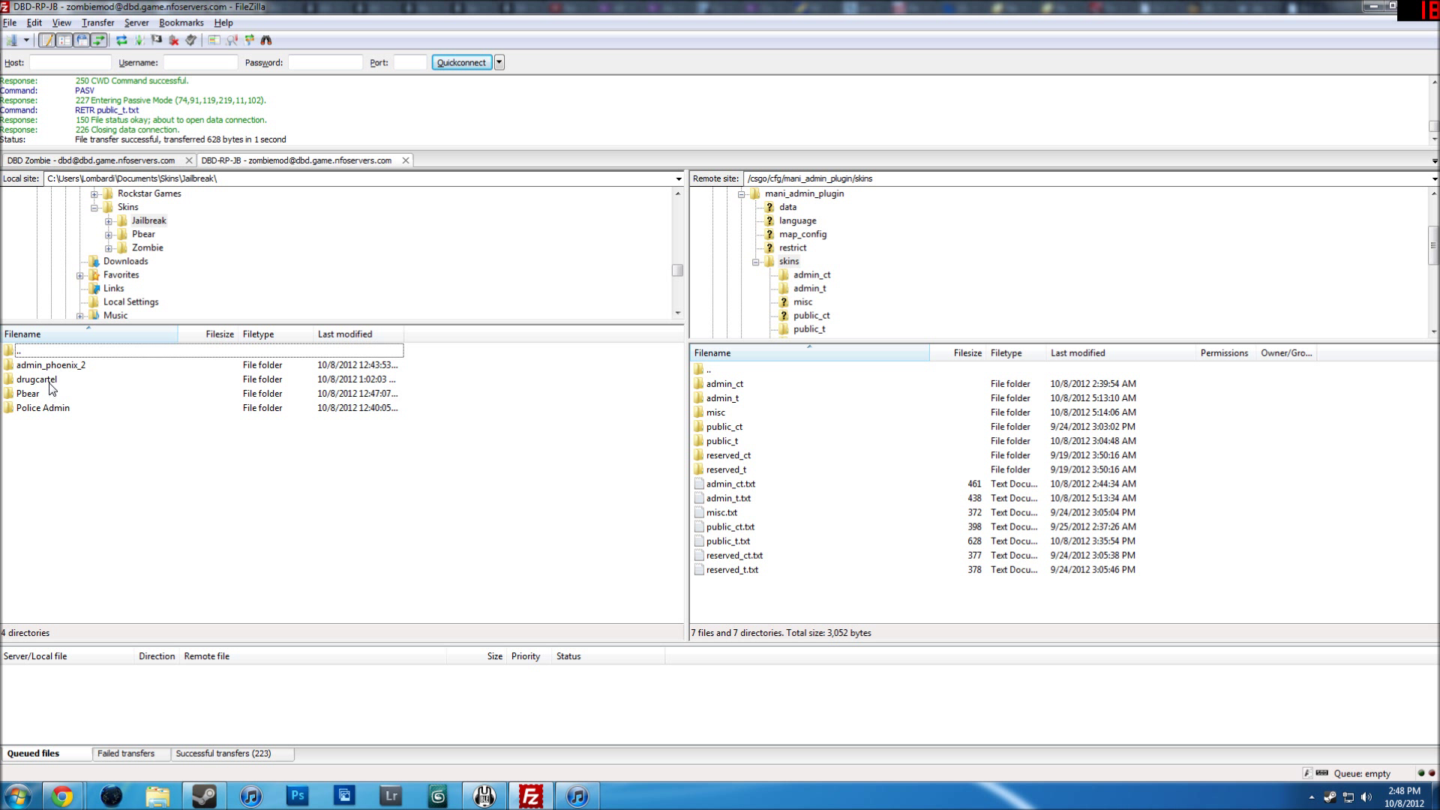
double_click(51, 380)
drag(108, 540, 63, 437)
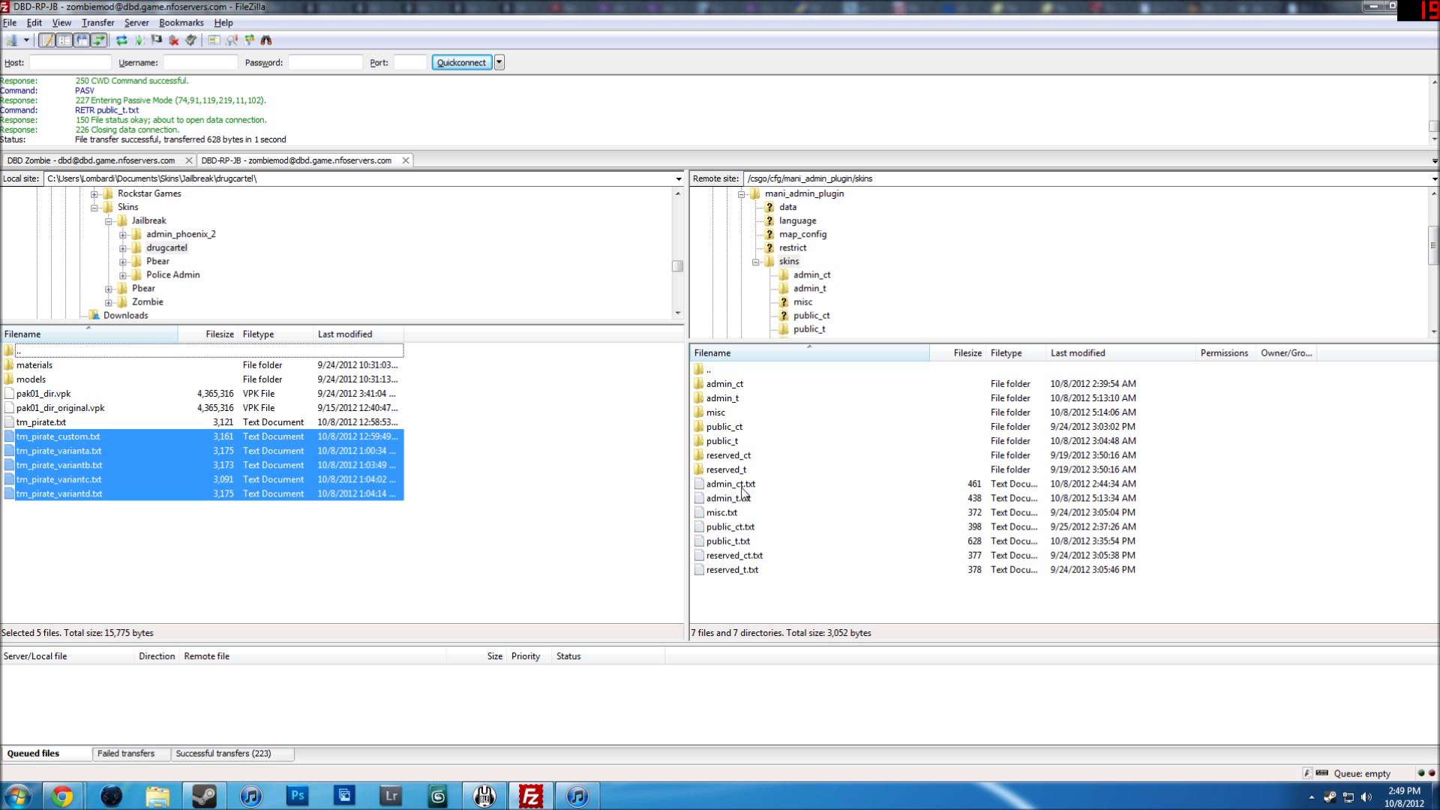
Open the server's public_t folder and inspect the local models\player folder before returning to drugcartel.
double_click(726, 443)
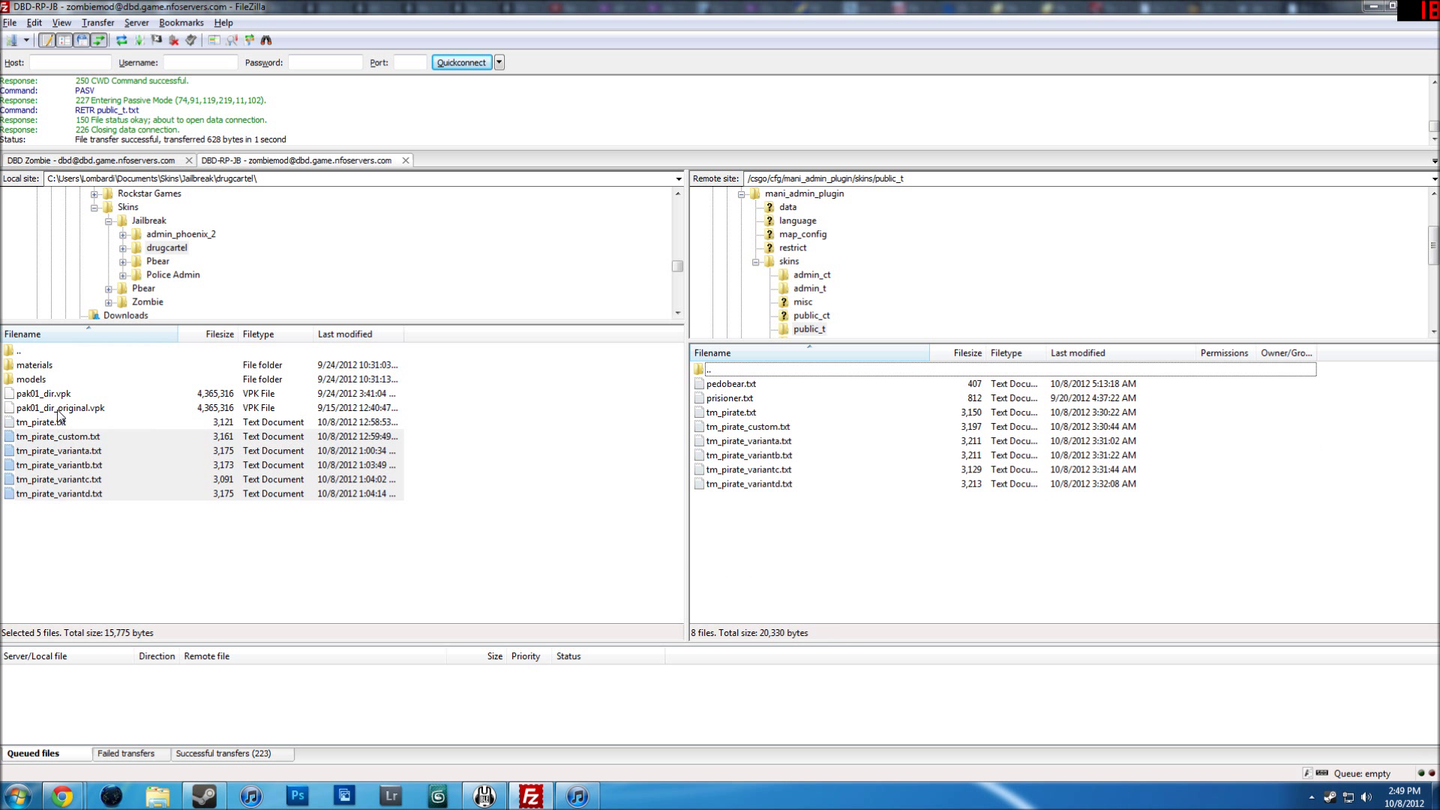
double_click(33, 380)
click(39, 365)
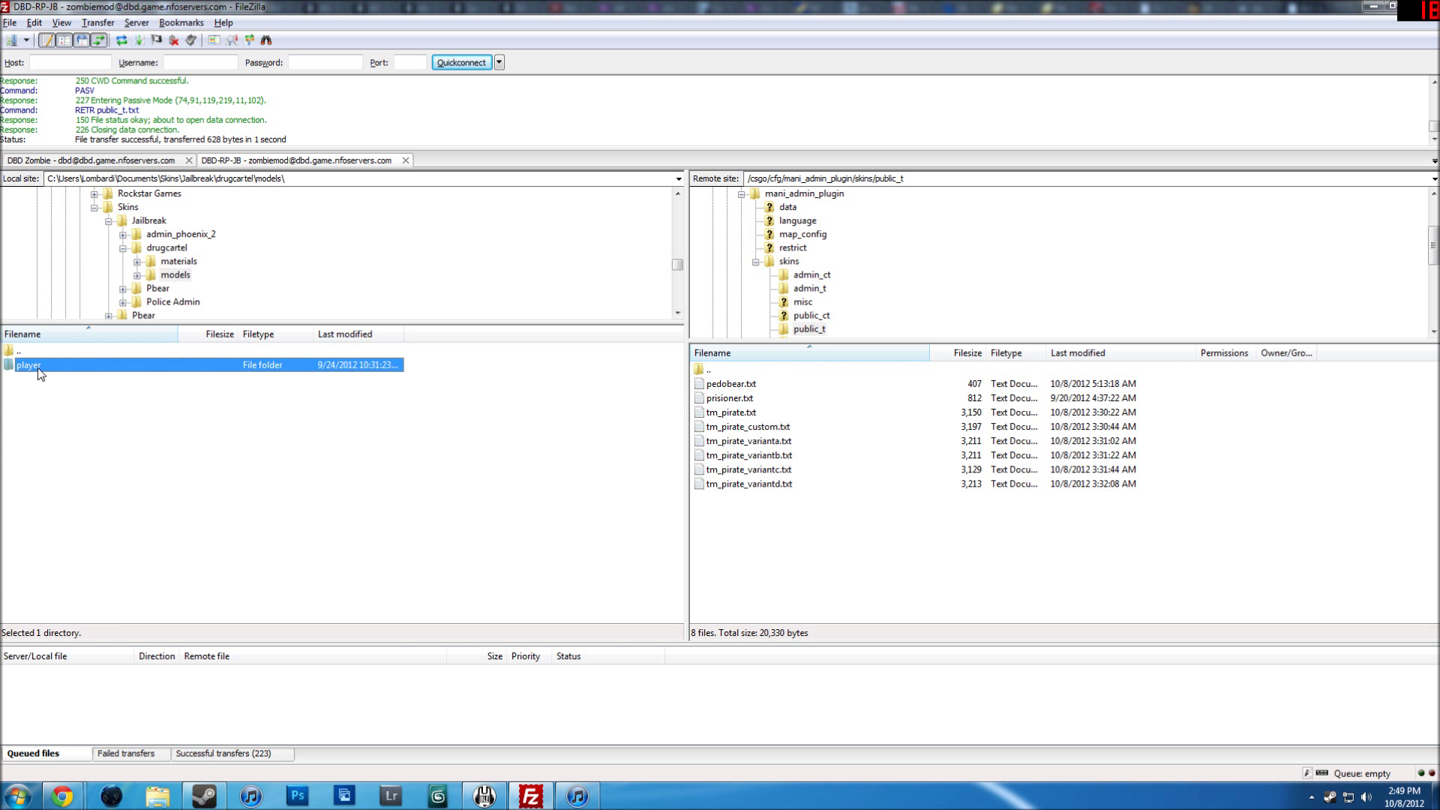
double_click(39, 366)
scroll(85, 455, down, 7)
scroll(85, 456, up, 7)
double_click(58, 352)
double_click(58, 352)
Open tm_pirate_custom.txt in Notepad and review its custom model paths.
right_click(72, 438)
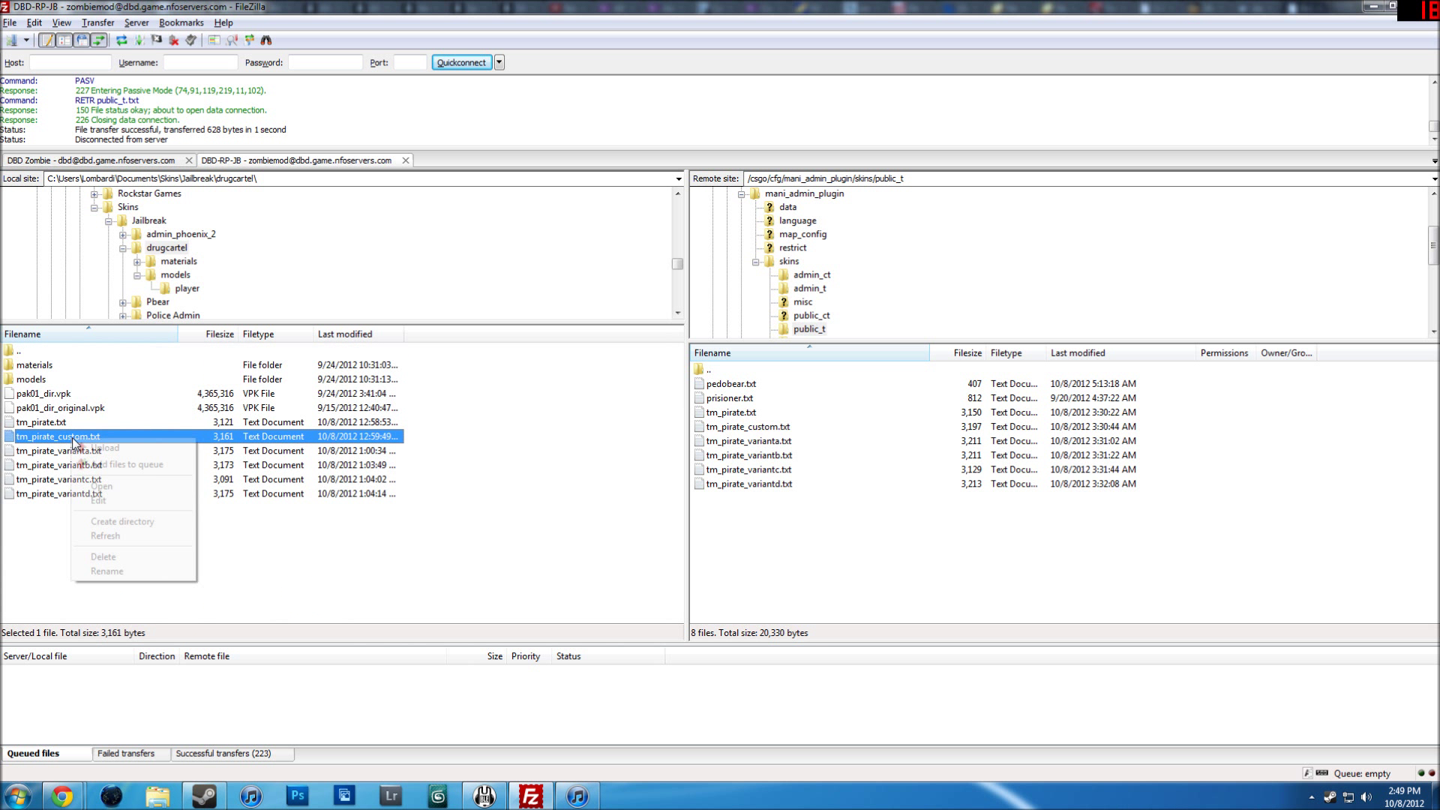
click(113, 501)
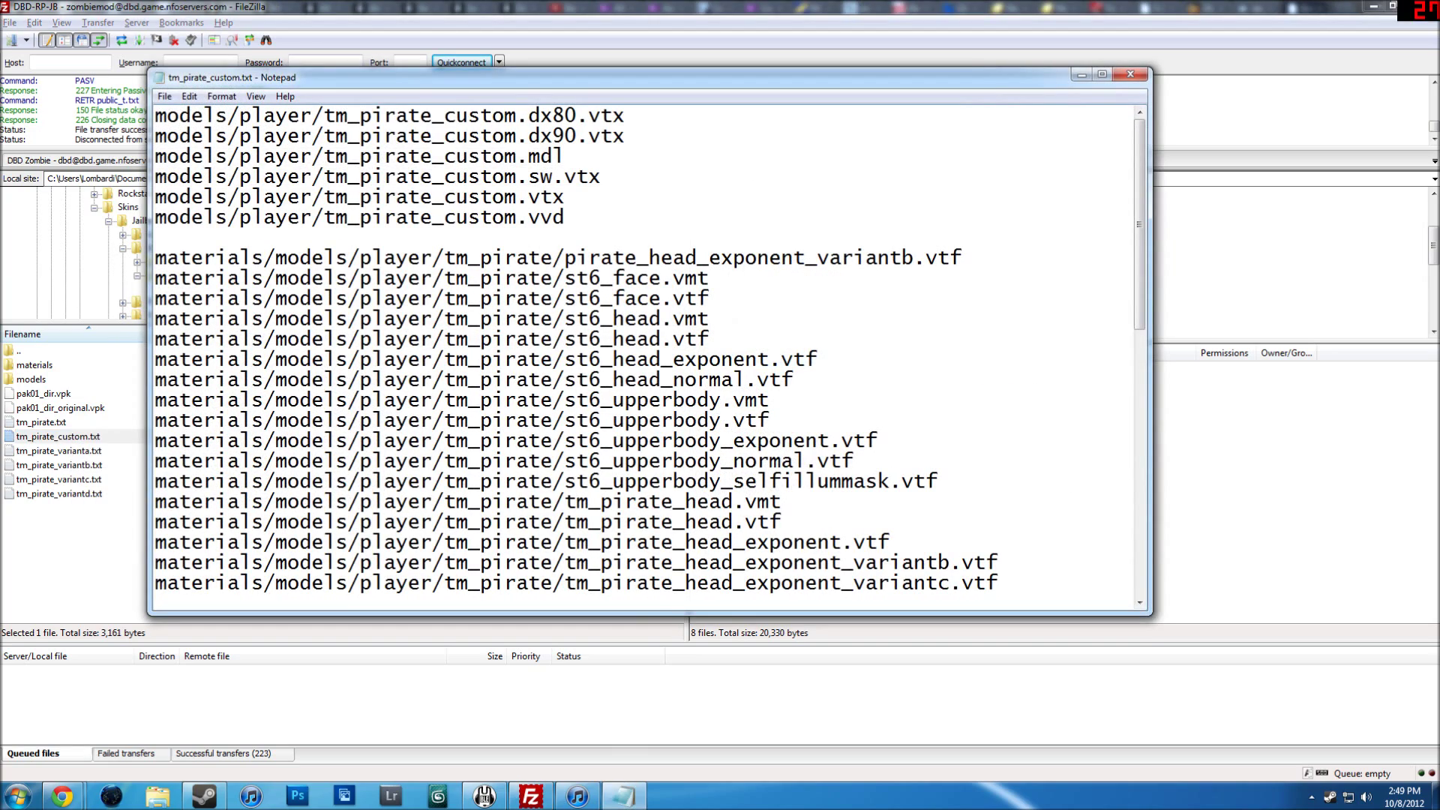
drag(556, 86, 947, 81)
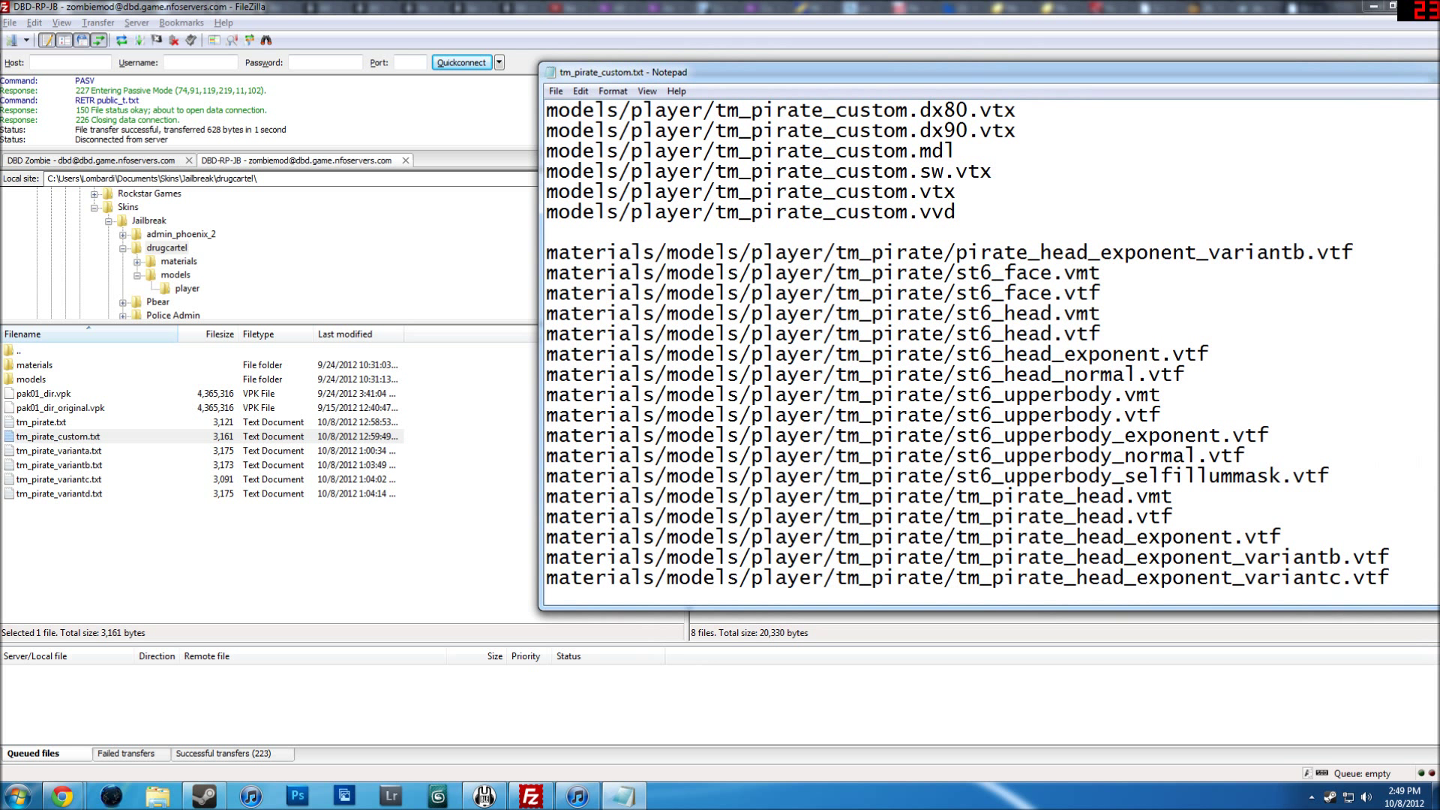
drag(544, 172, 955, 212)
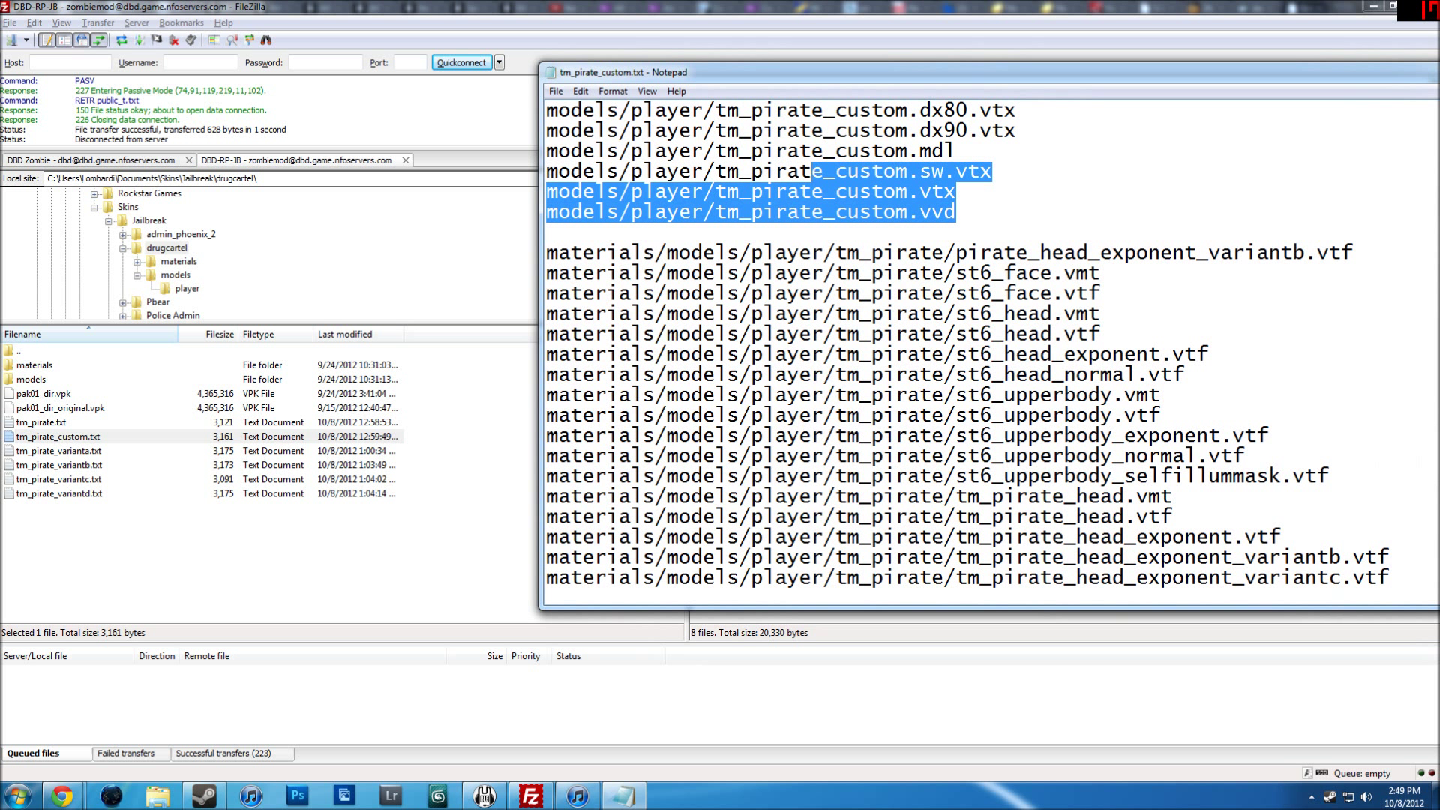
click(812, 151)
drag(835, 110, 920, 110)
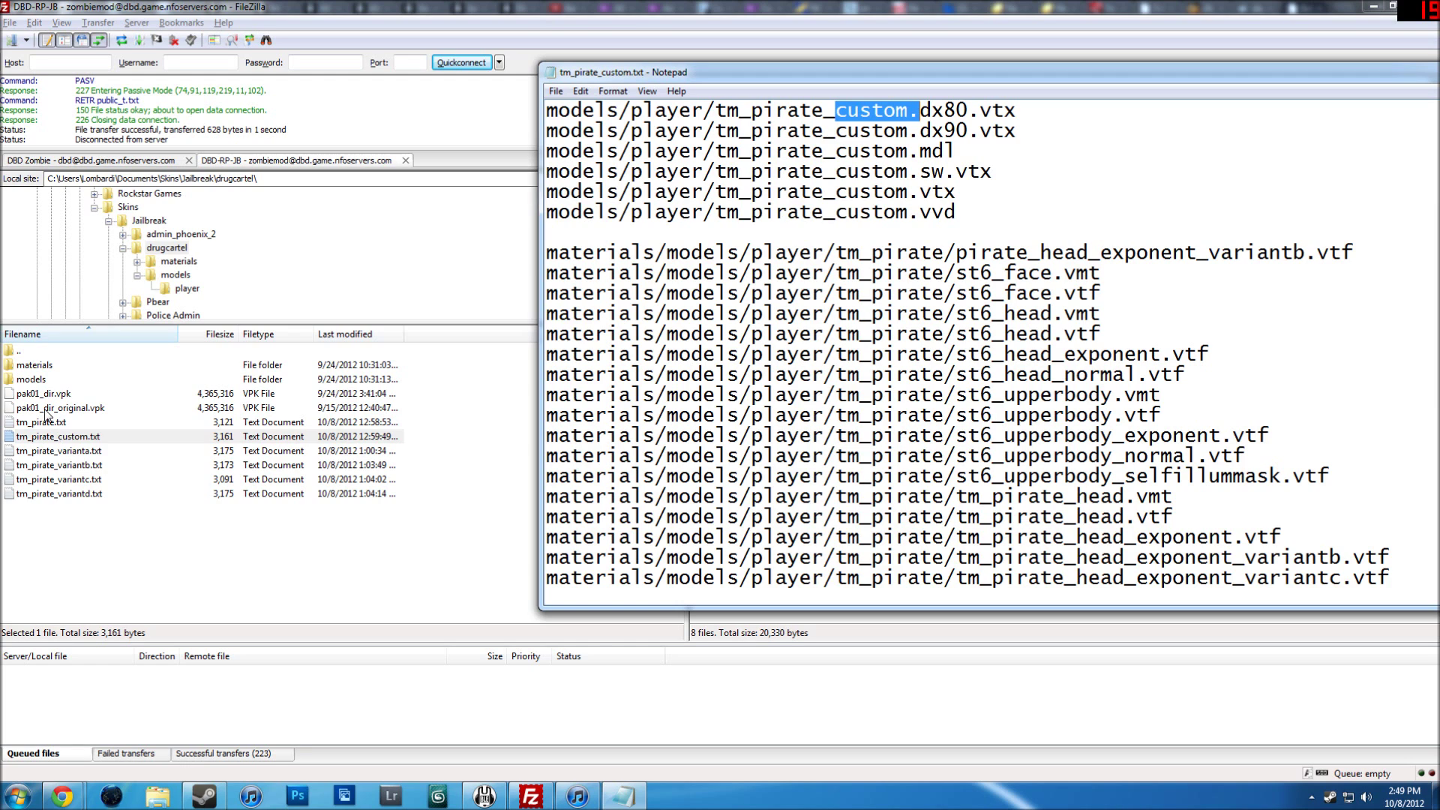
Open tm_pirate_varianta.txt in Notepad and review its varianta model paths.
right_click(45, 450)
click(82, 507)
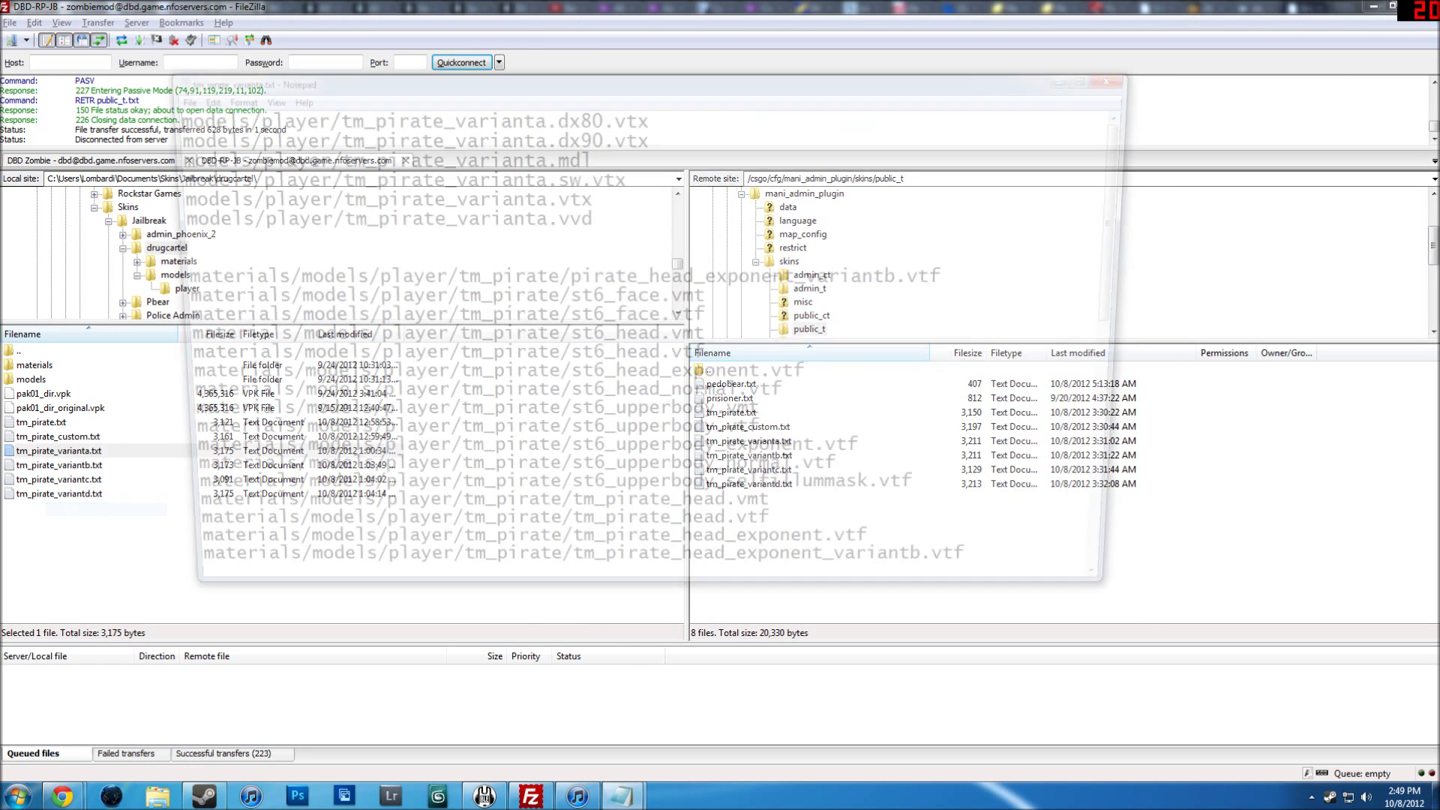
drag(431, 115, 553, 114)
click(565, 114)
drag(541, 217, 553, 136)
click(461, 116)
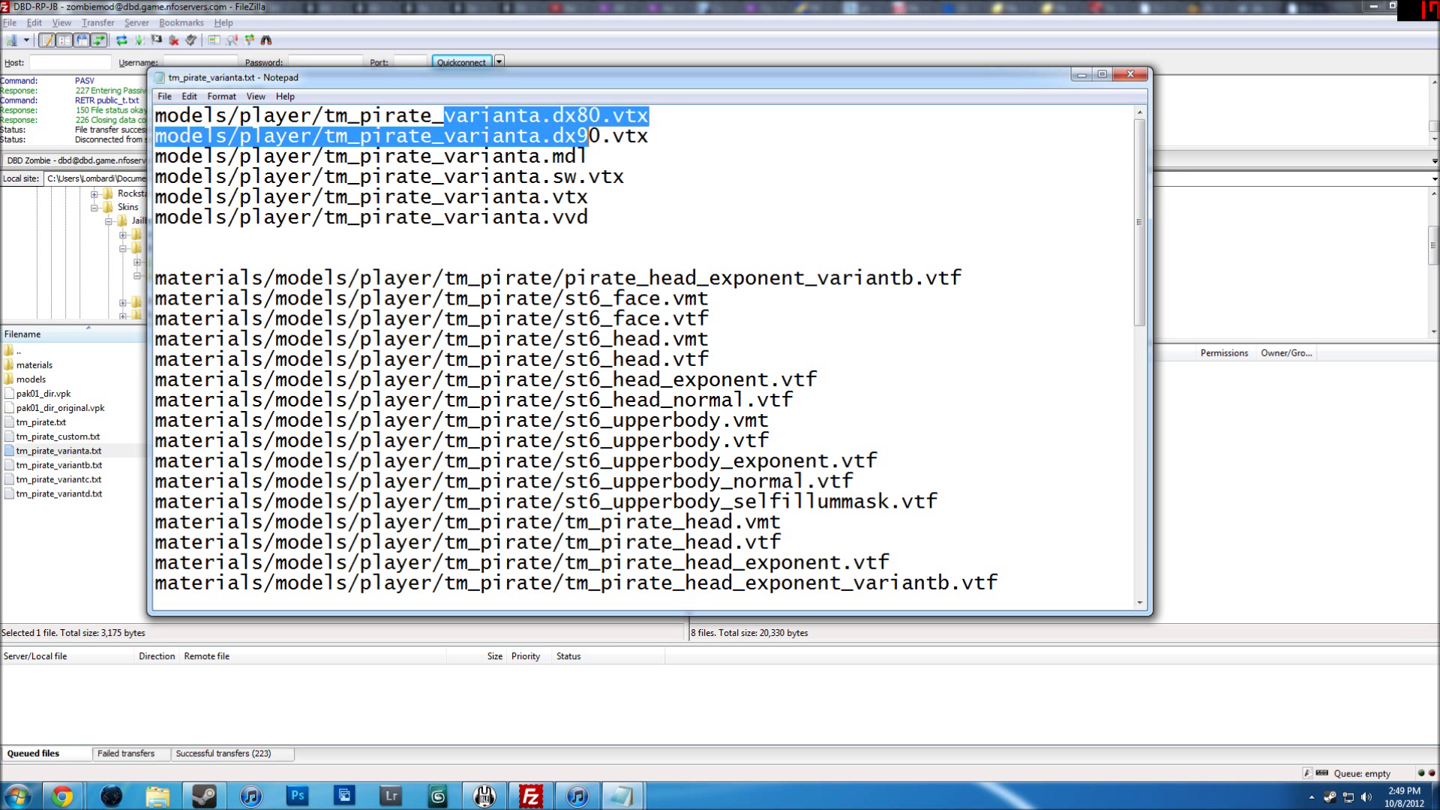
Place both pirate path lists side by side, then close both Notepad windows.
key(alt+F4)
click(623, 797)
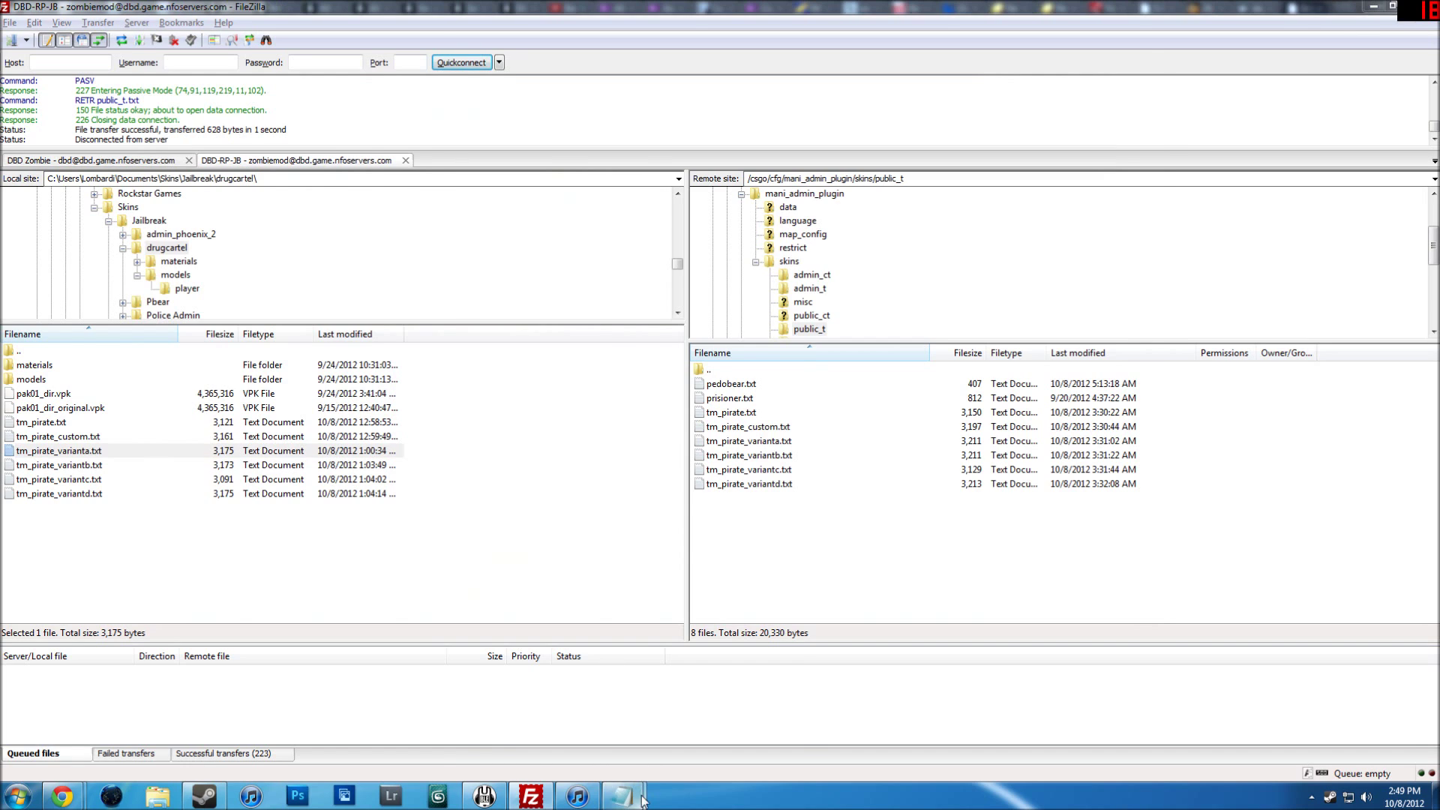
click(672, 750)
key(alt+Tab)
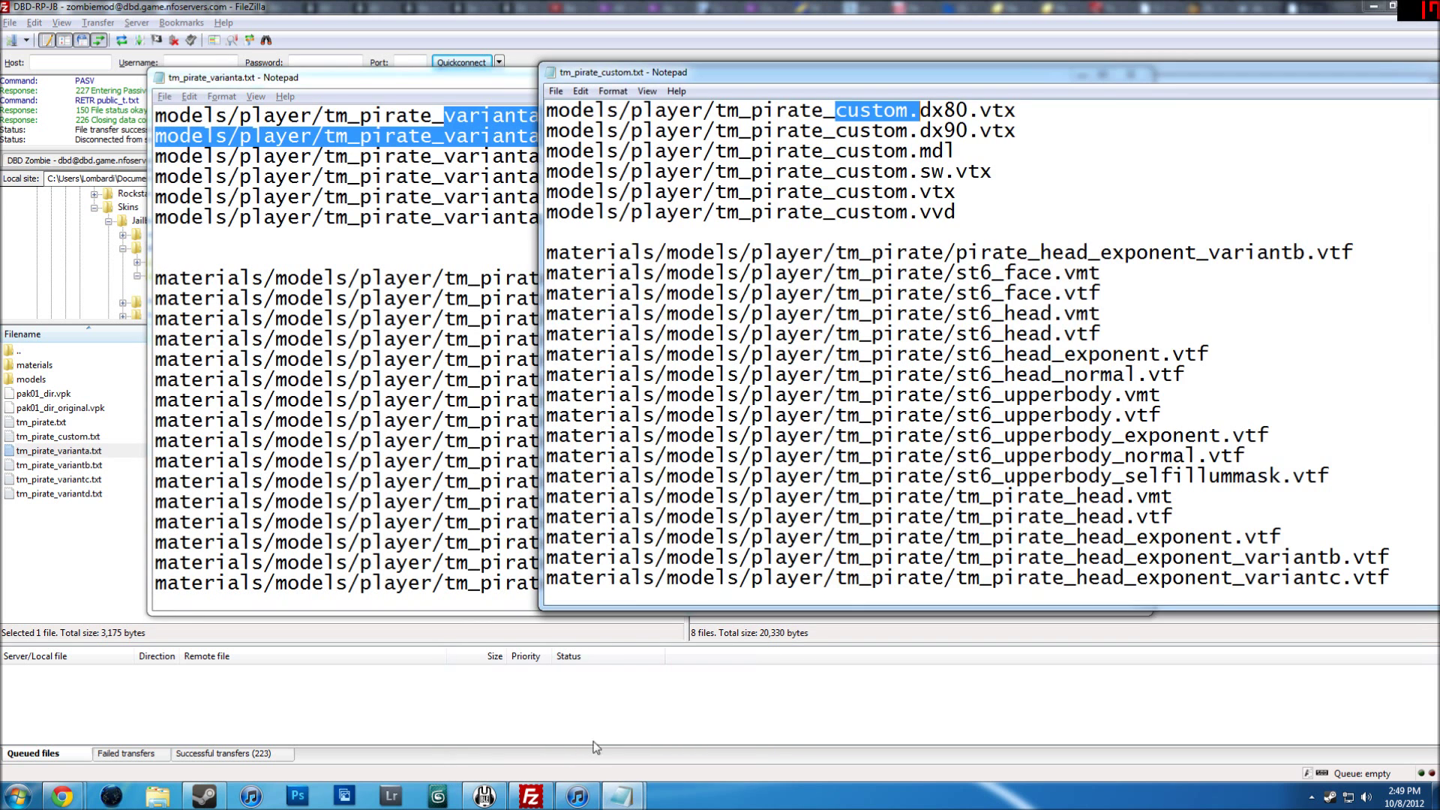
drag(998, 84, 830, 213)
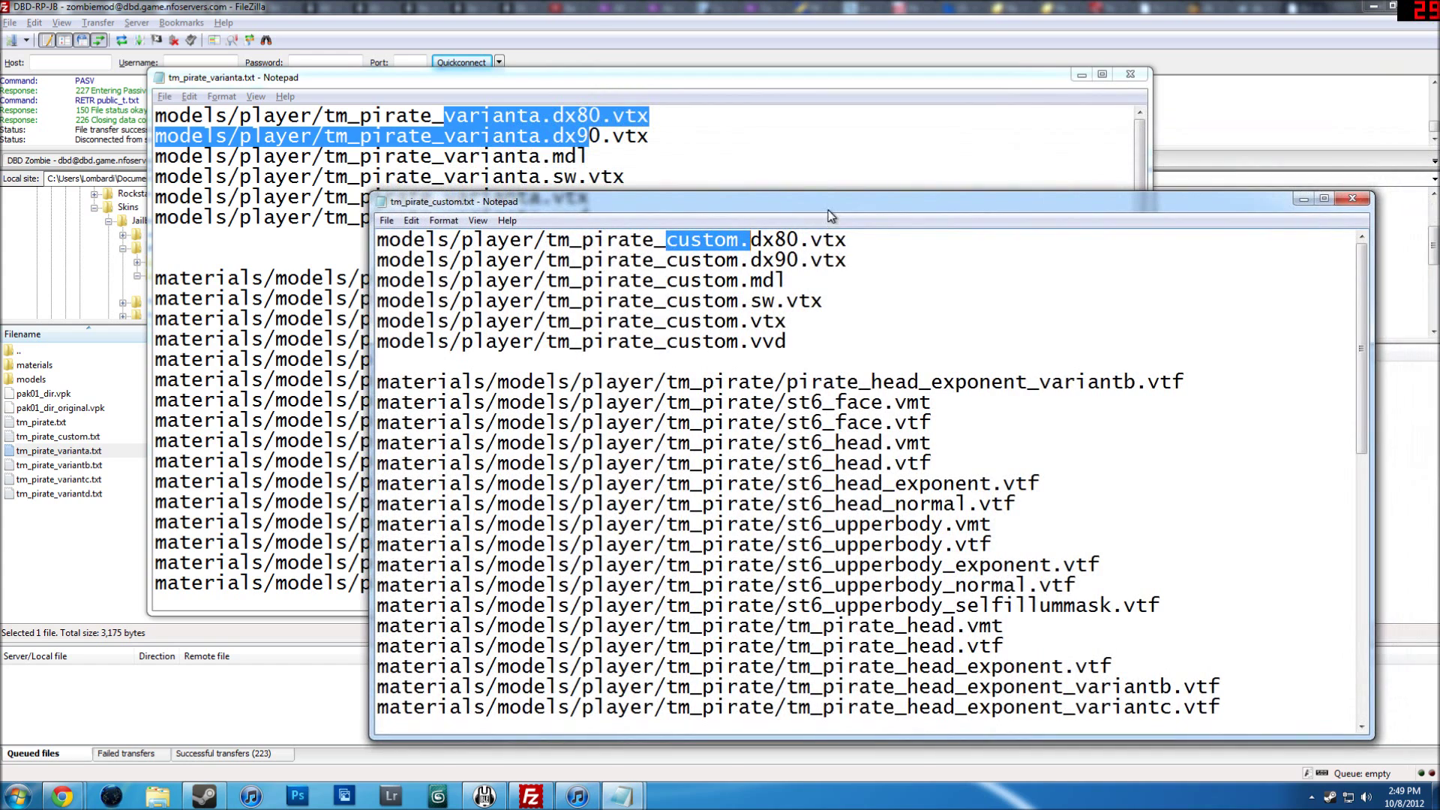
click(1352, 198)
click(1131, 74)
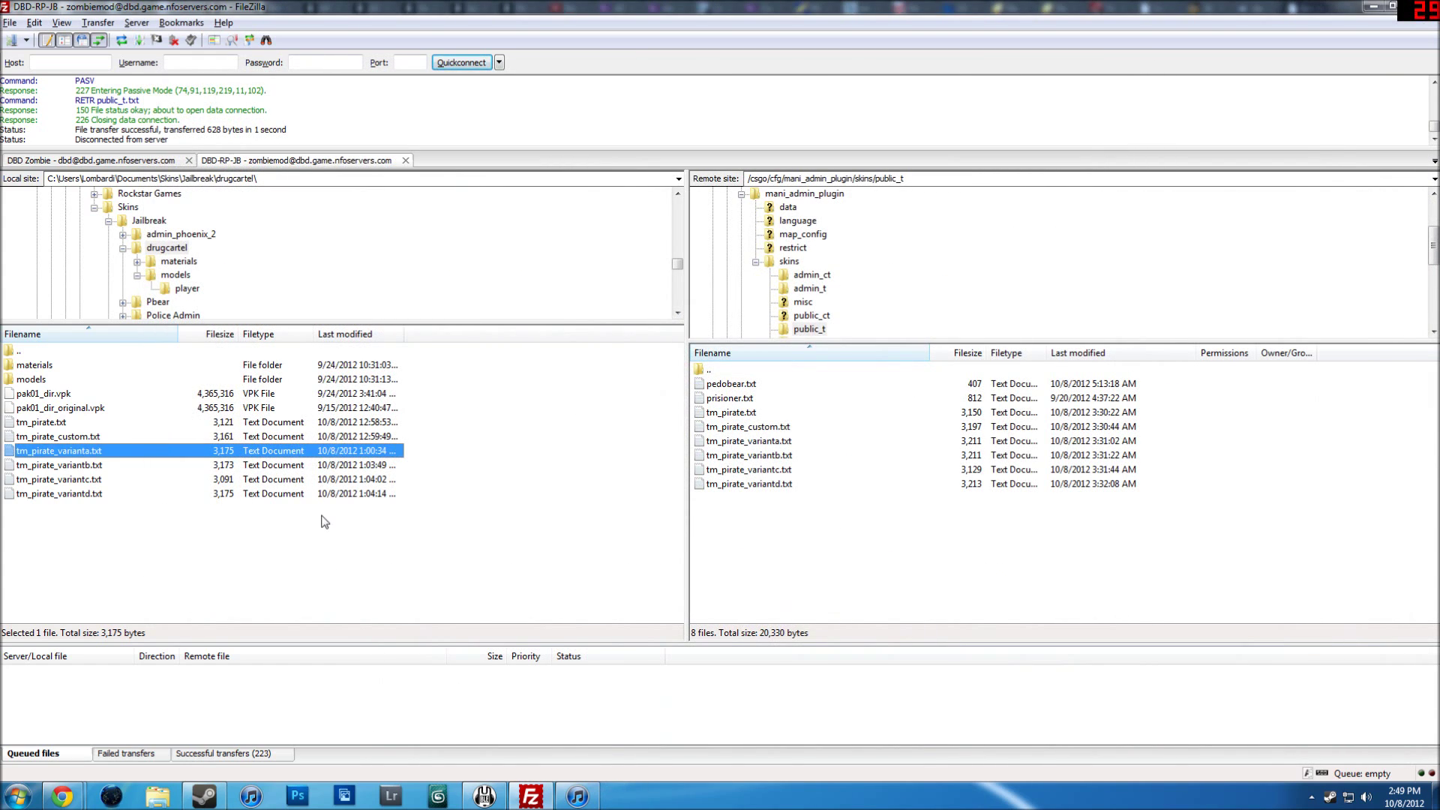
Clear the file selection in the local drugcartel list.
click(389, 567)
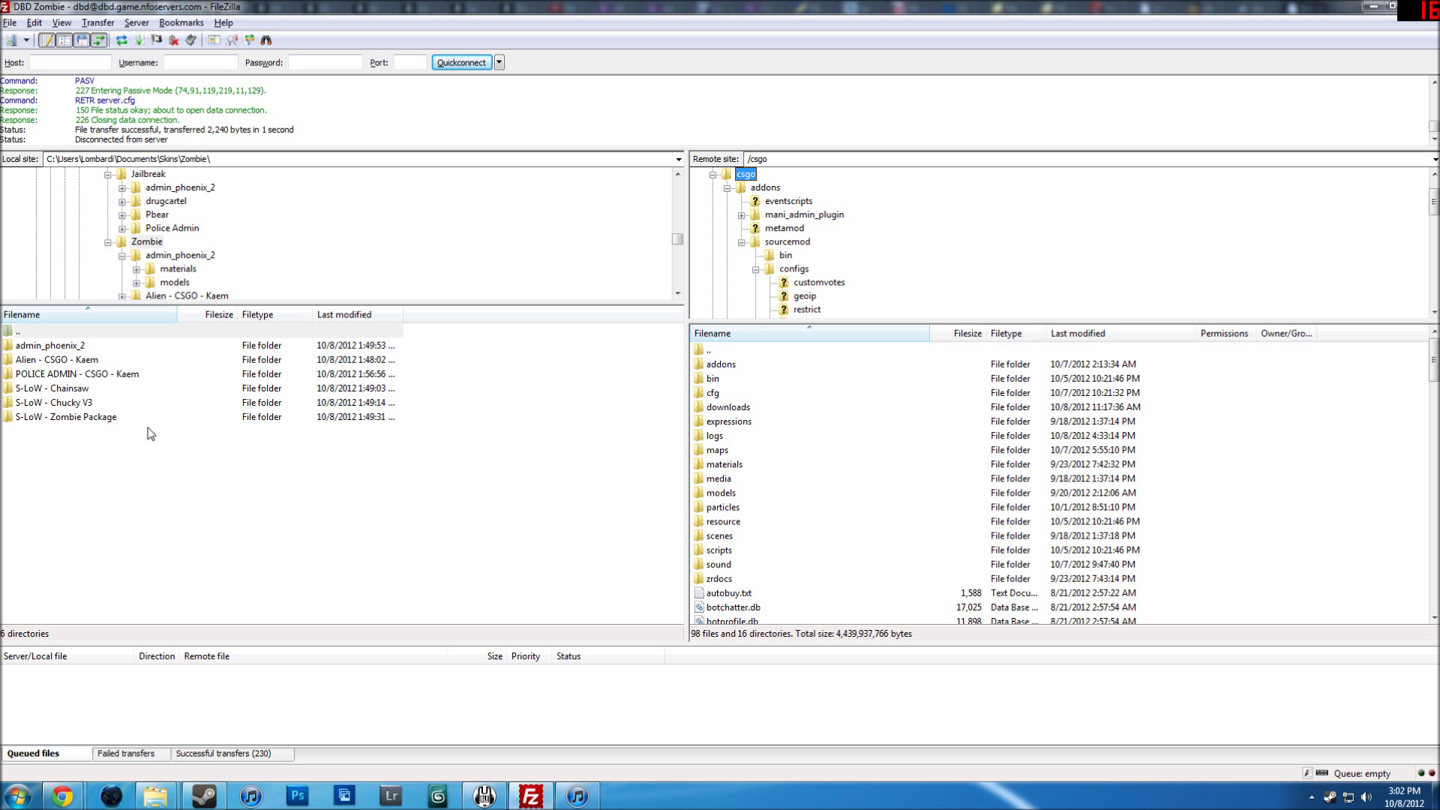
click(69, 743)
scroll(389, 373, up, 1)
scroll(360, 267, down, 1)
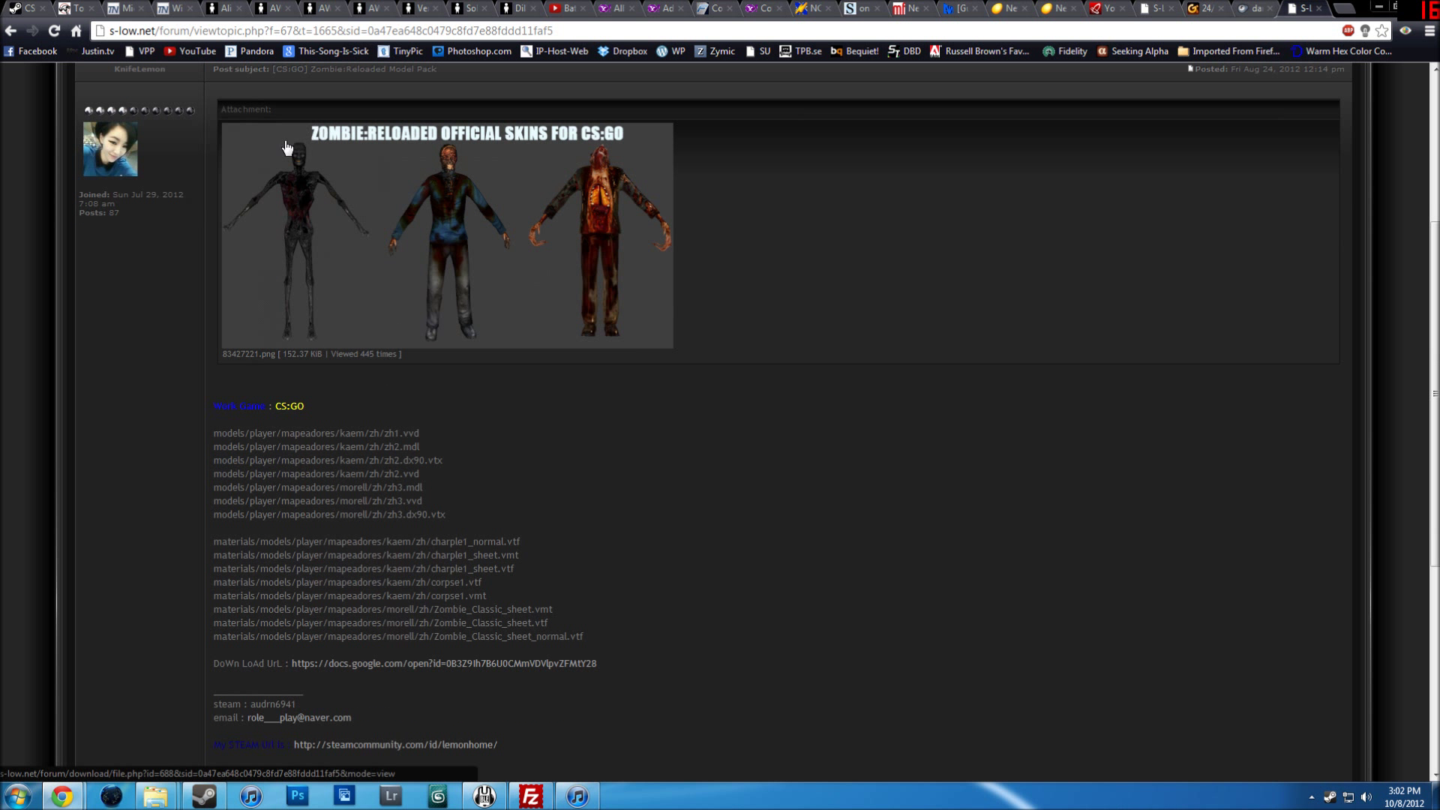
scroll(277, 309, down, 1)
scroll(278, 309, down, 1)
scroll(277, 309, up, 2)
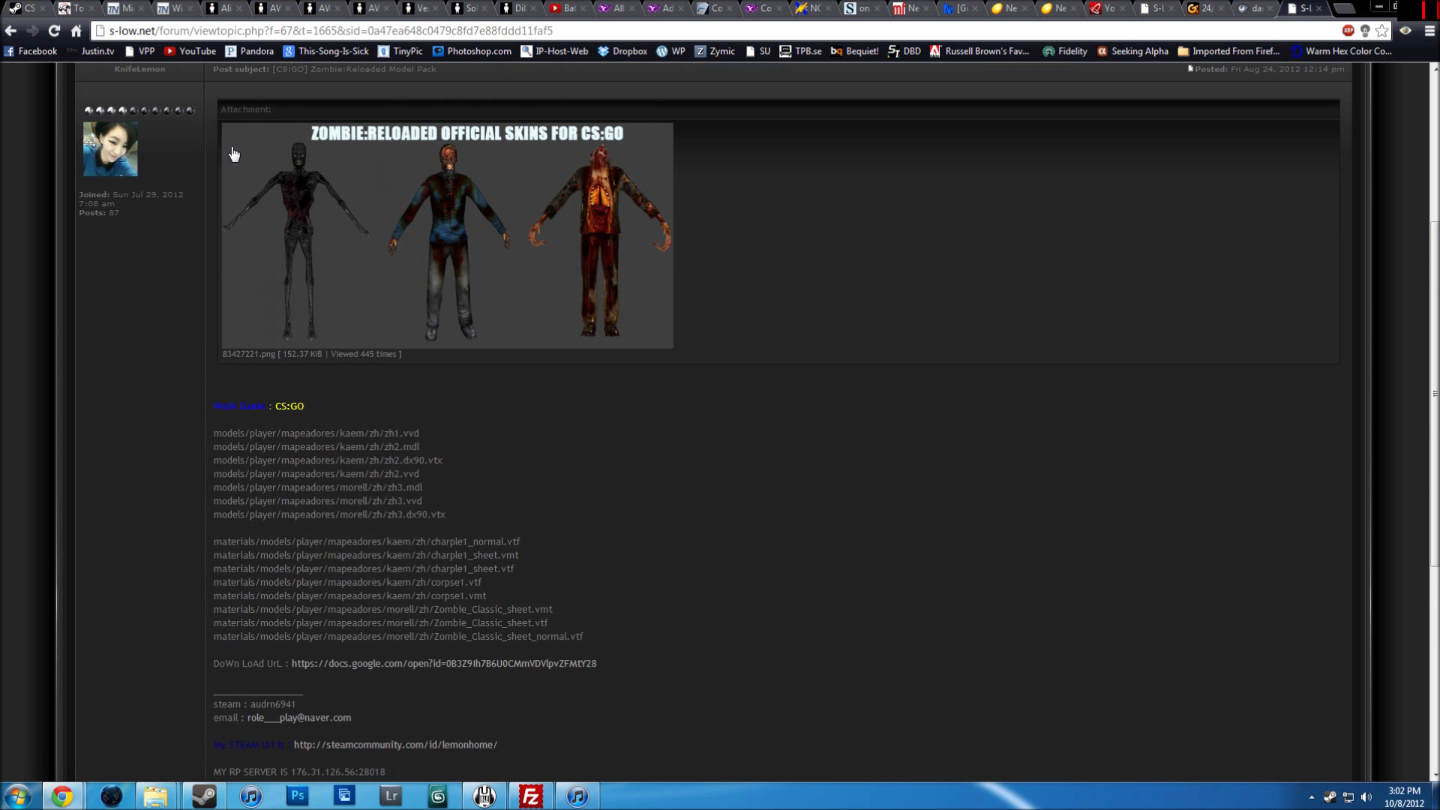
drag(217, 96, 623, 659)
click(623, 659)
scroll(559, 696, down, 4)
scroll(543, 696, up, 4)
click(1377, 6)
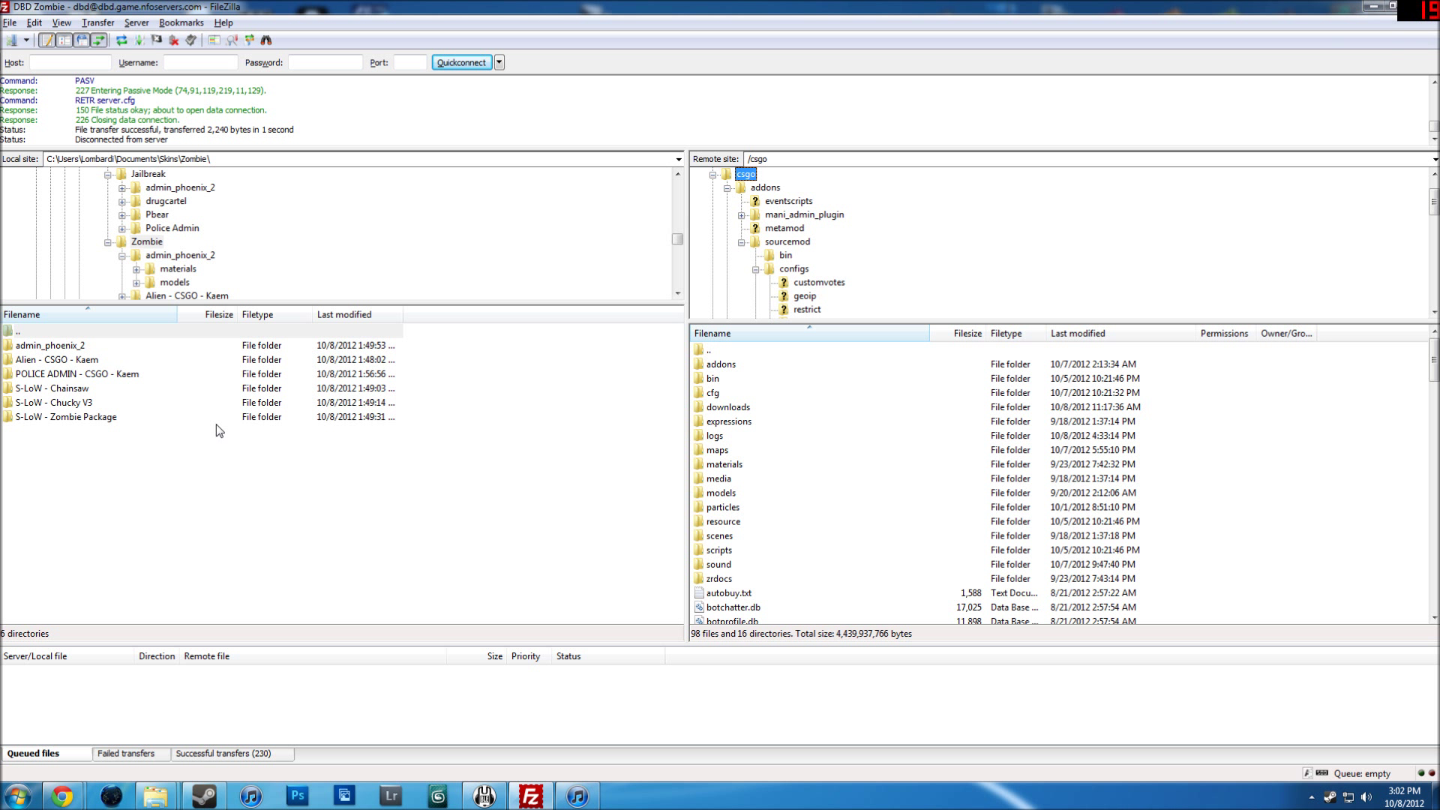
Open the local Alien - CSGO - Kaem folder, select its materials and models folders, and check the server's csgo folder.
double_click(46, 359)
drag(59, 414, 47, 349)
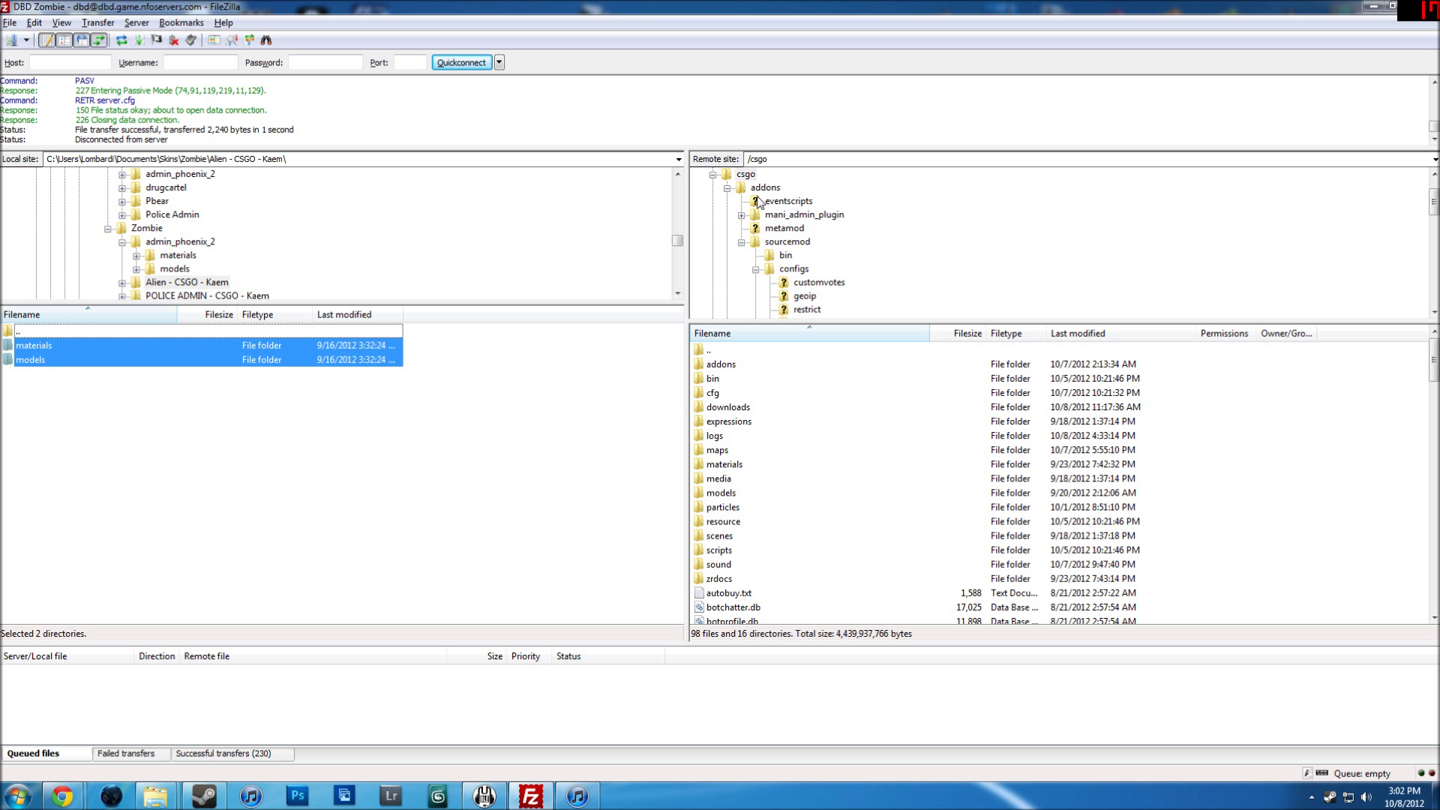
click(744, 175)
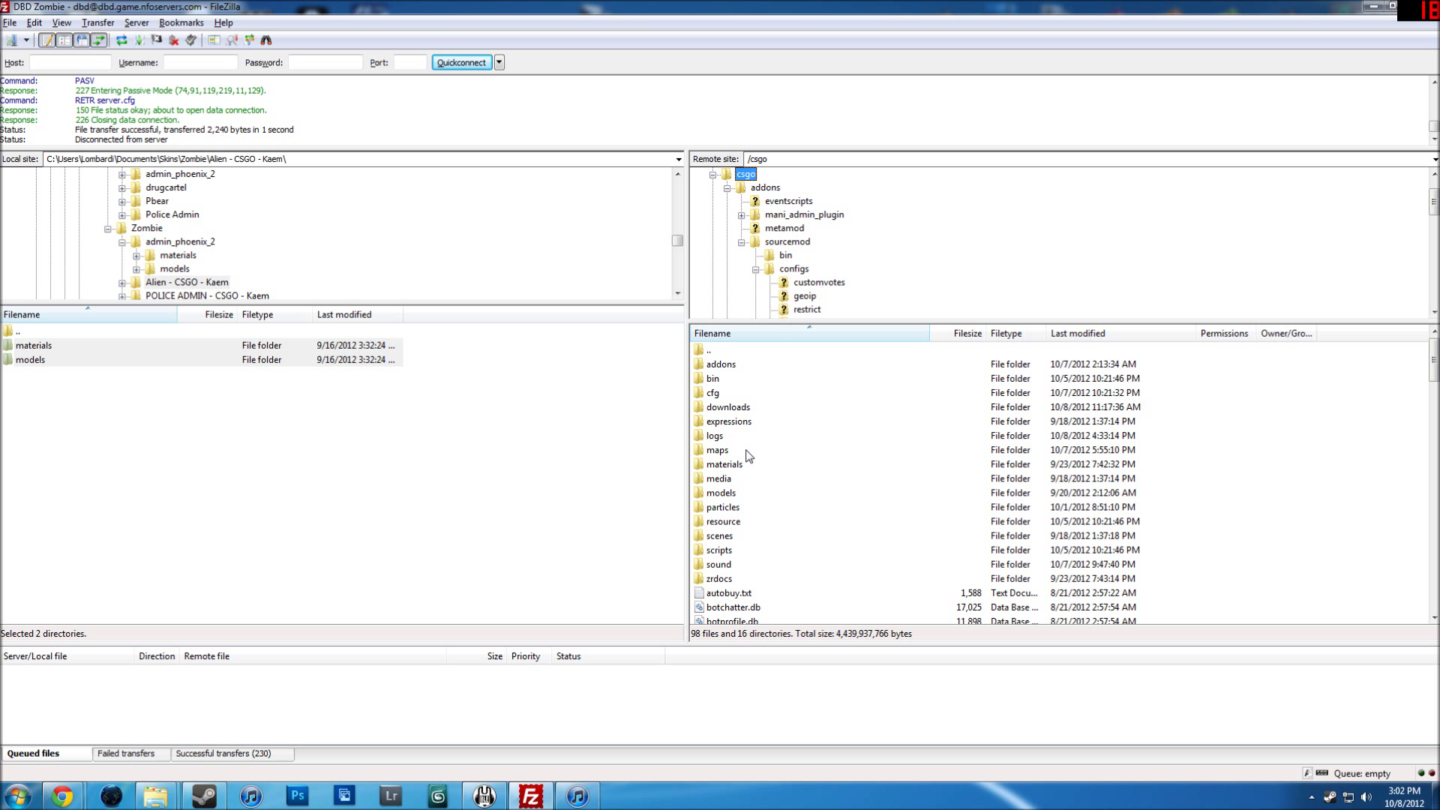
click(755, 567)
scroll(755, 567, down, 1)
scroll(755, 570, up, 1)
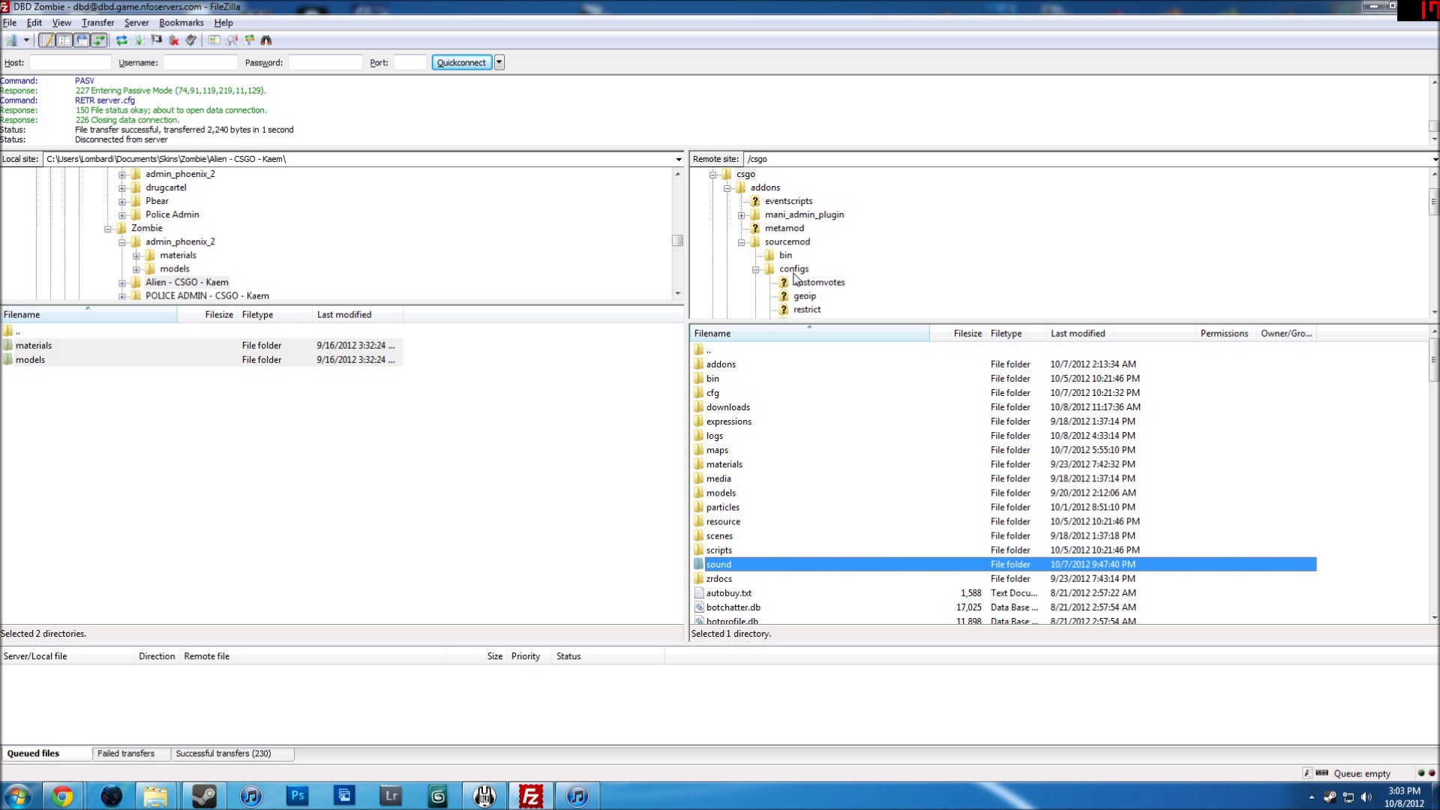
Browse the server's eventscripts and mani_admin_plugin folders, then return to csgo.
click(789, 201)
click(787, 216)
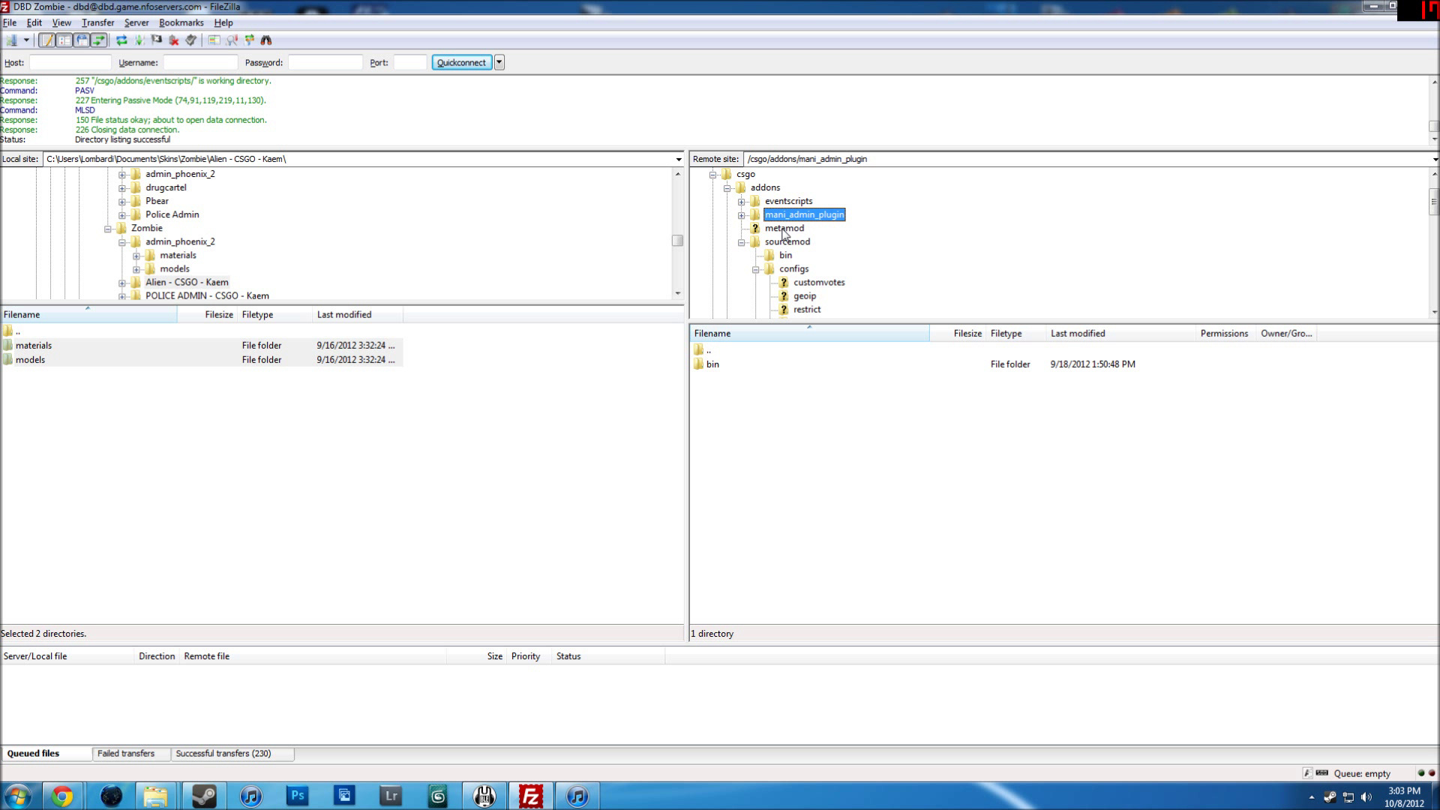
click(741, 215)
scroll(744, 218, down, 5)
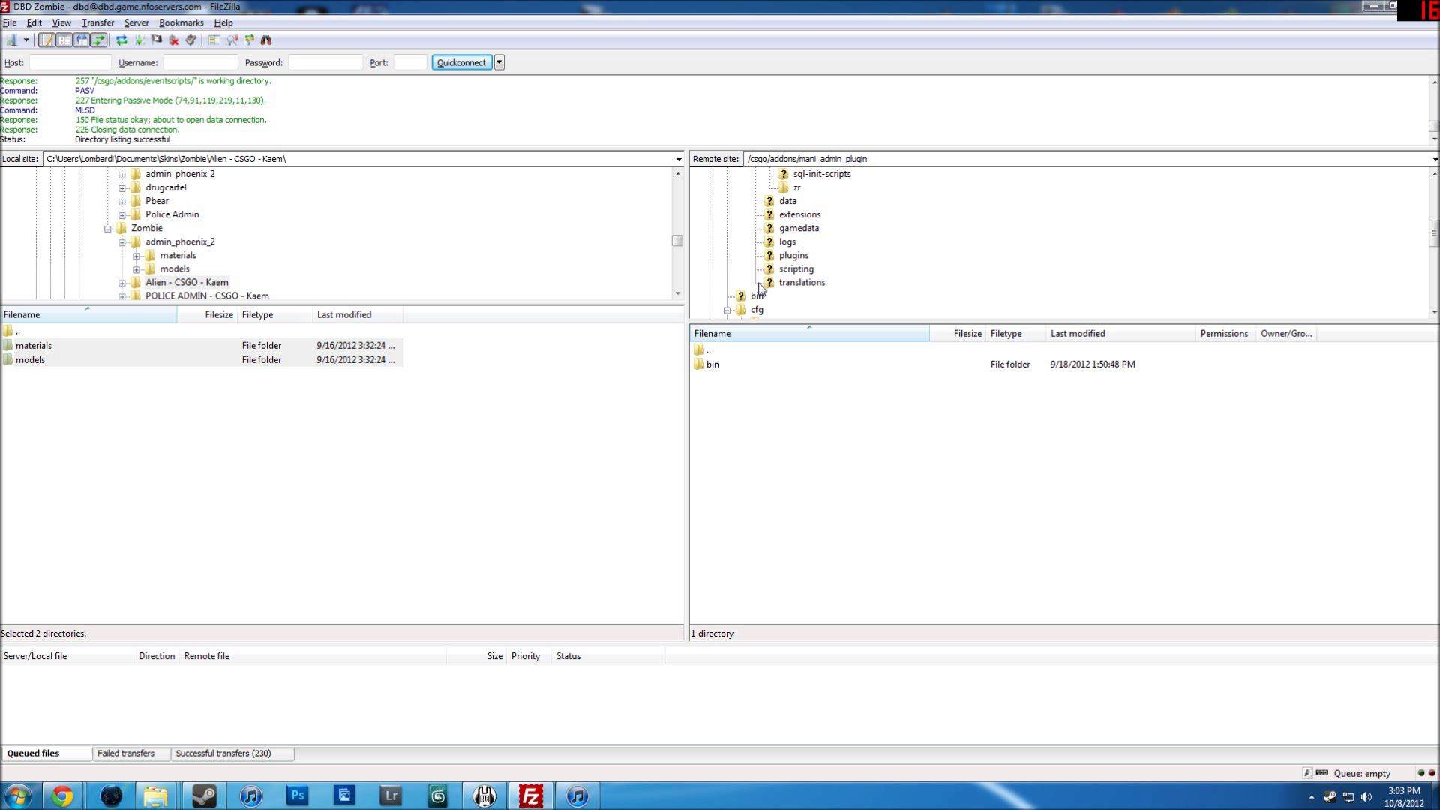
scroll(789, 248, up, 3)
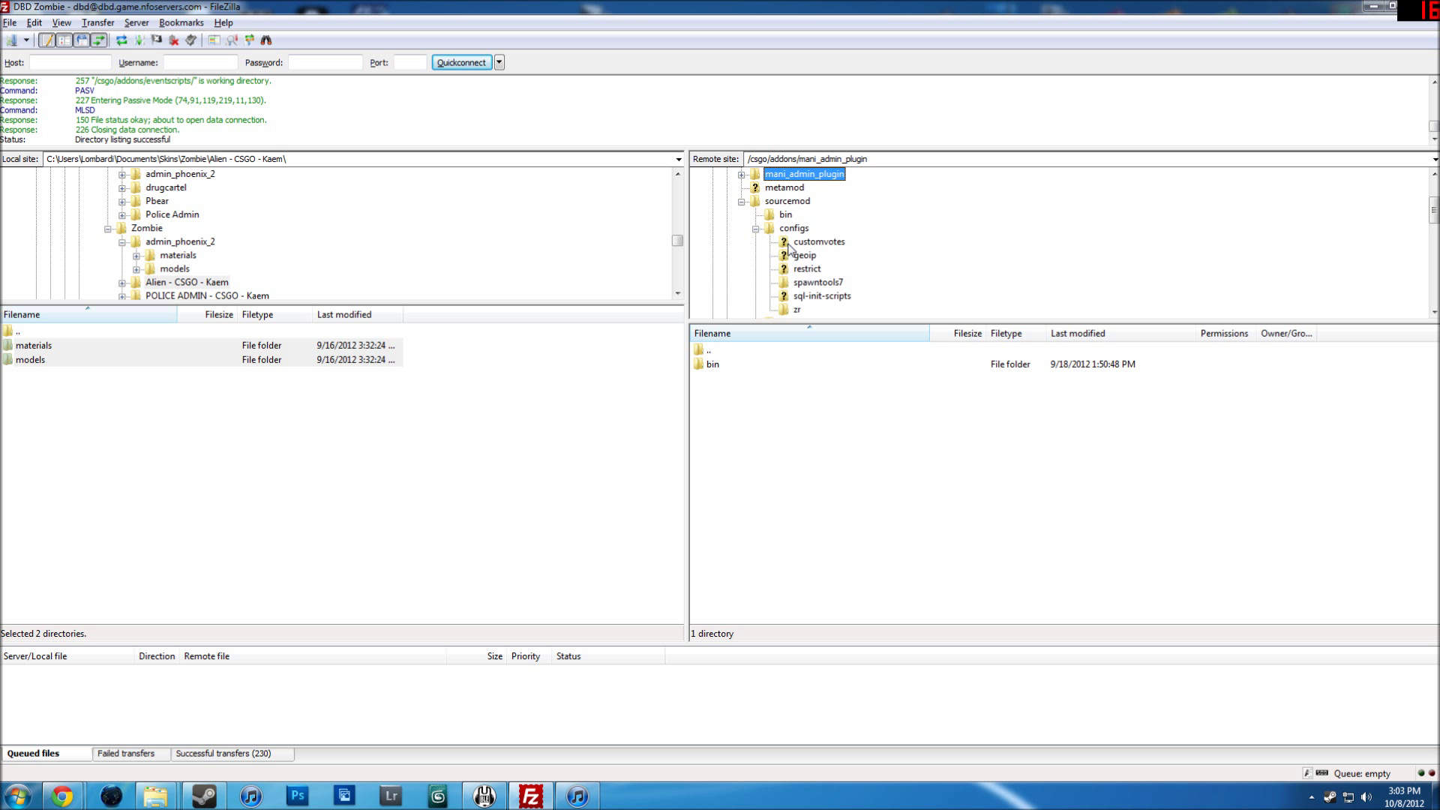
scroll(789, 247, up, 1)
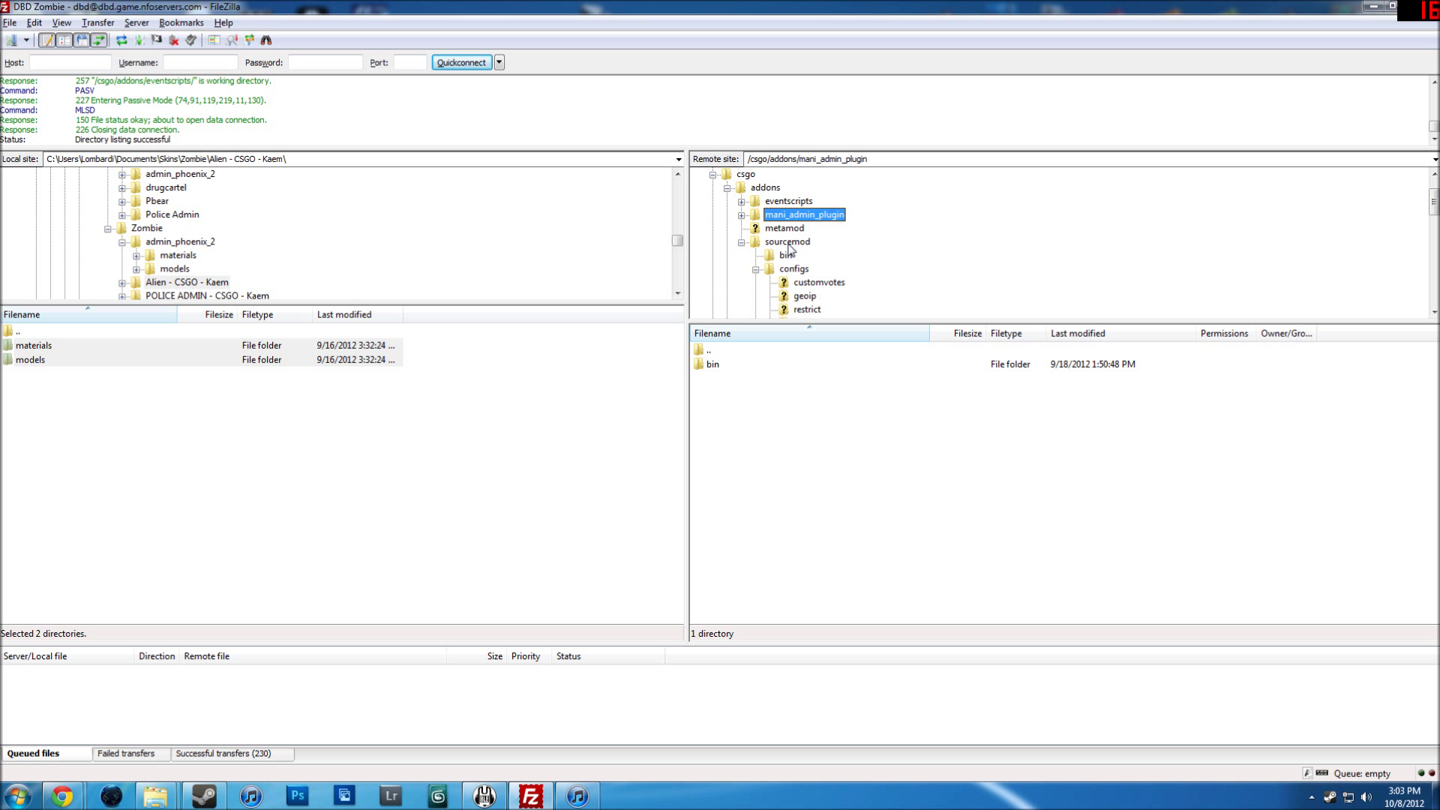
scroll(752, 254, down, 1)
scroll(751, 253, up, 1)
click(744, 175)
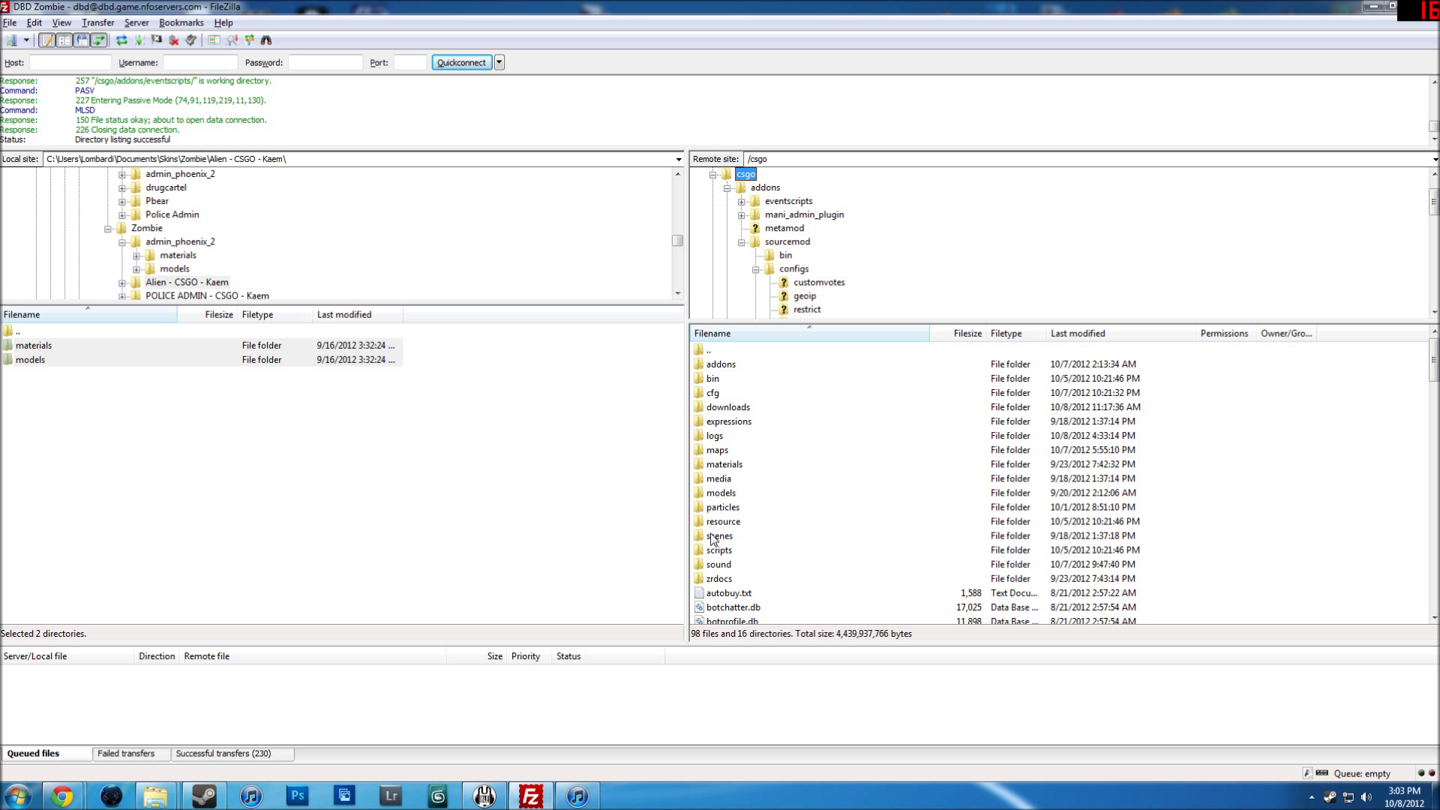
Go into addons/sourcemod/configs/zr on the server and select downloads.txt.
double_click(720, 365)
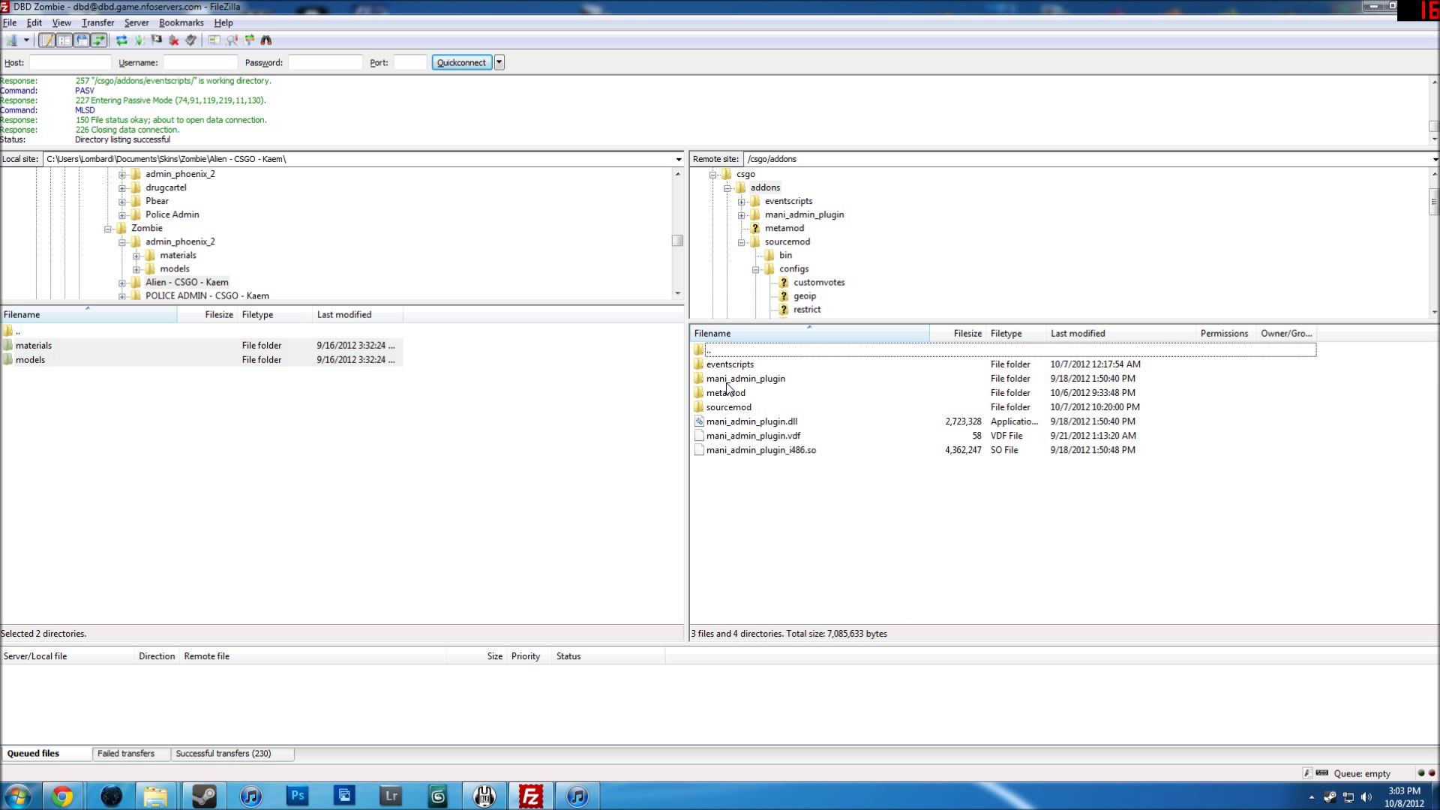
key(BackSpace)
double_click(724, 365)
double_click(729, 406)
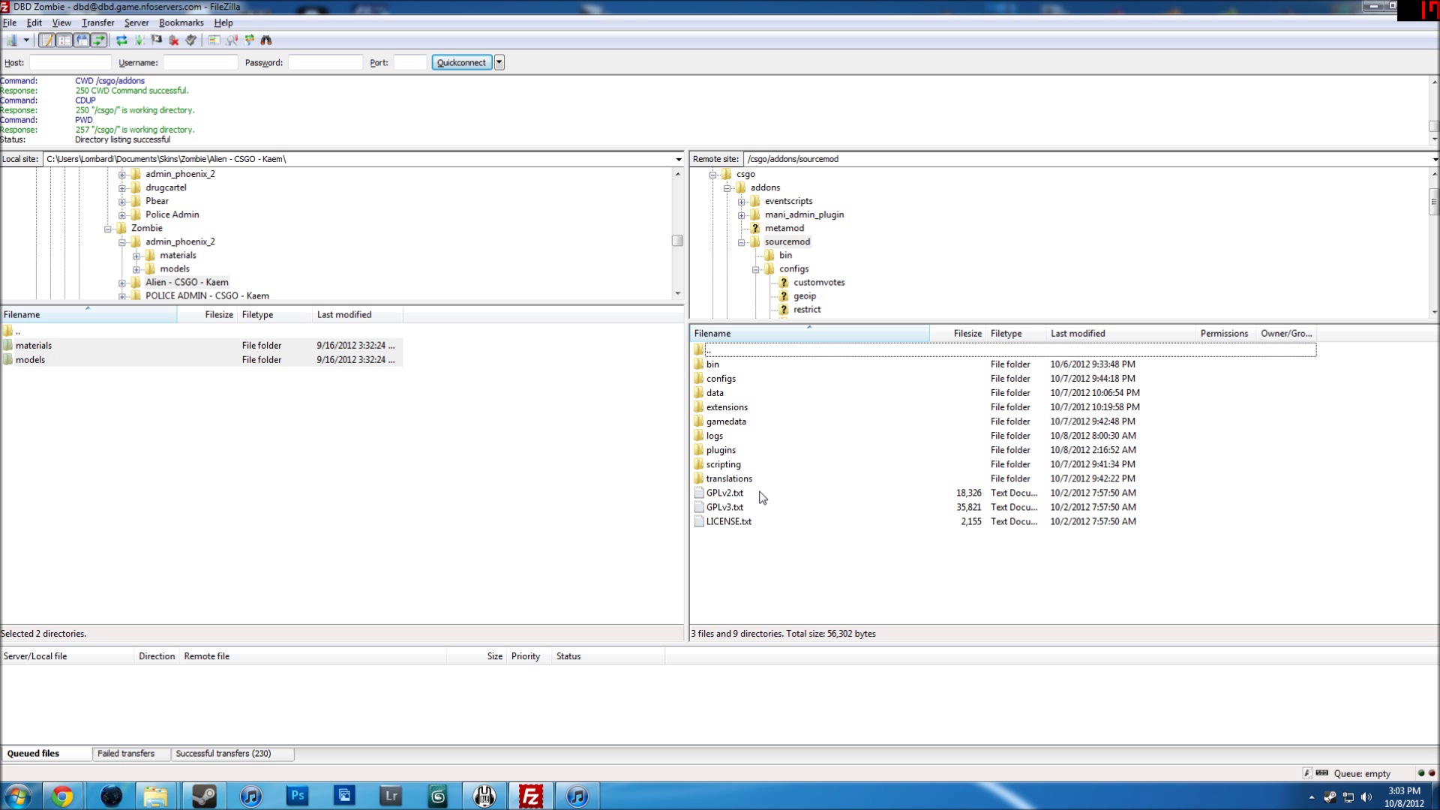
double_click(720, 379)
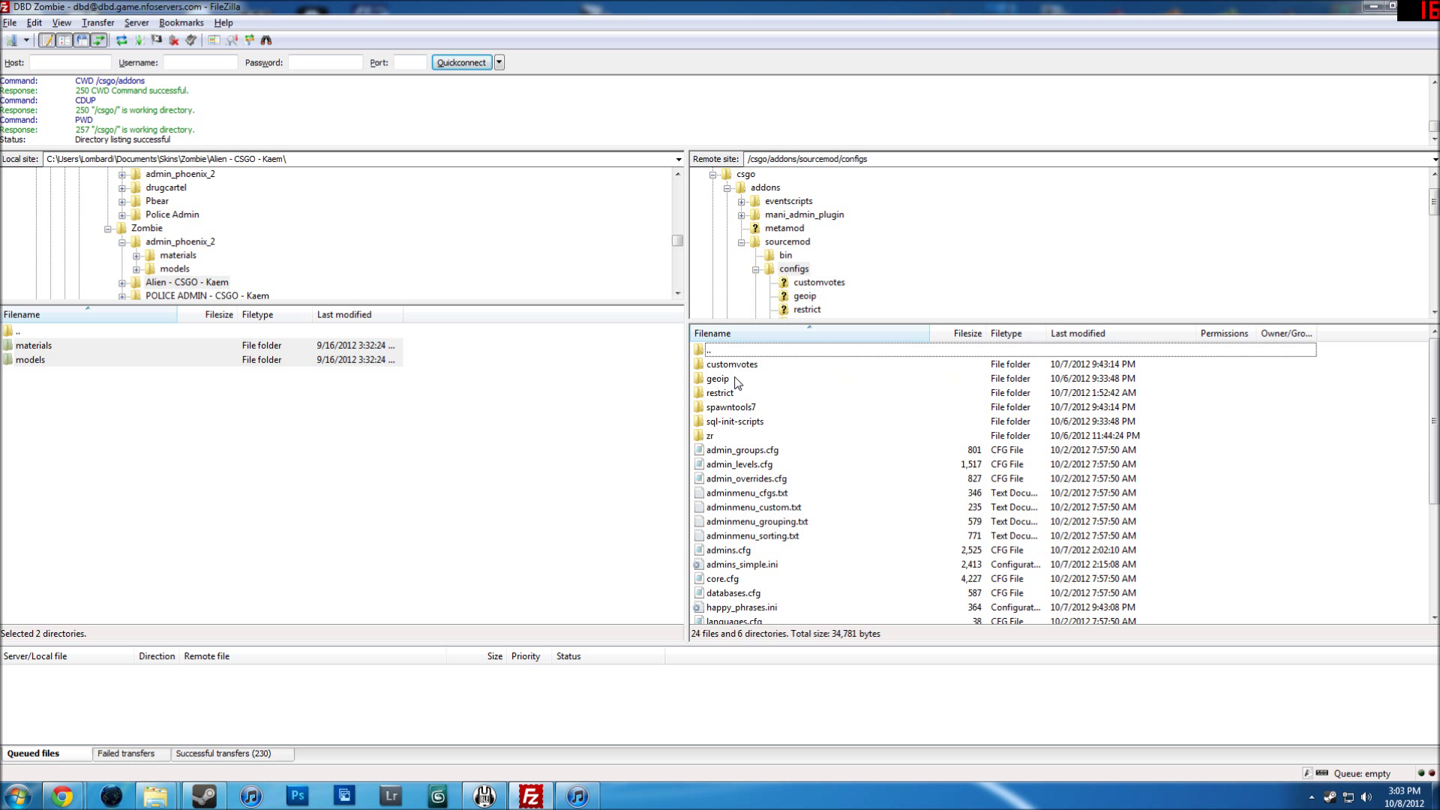
double_click(709, 435)
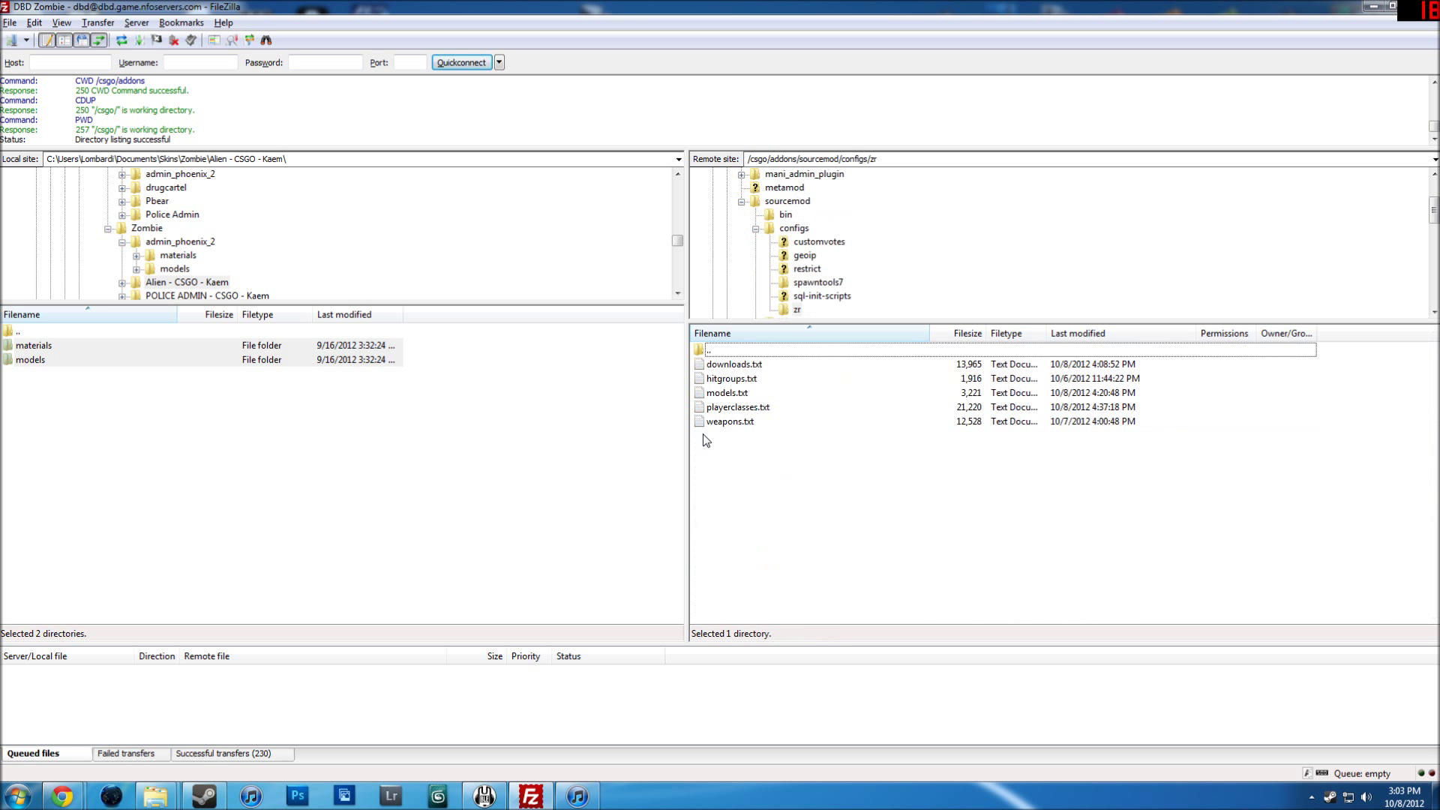
click(760, 370)
Download a fresh copy of downloads.txt into Notepad, look through it, and close it.
right_click(760, 371)
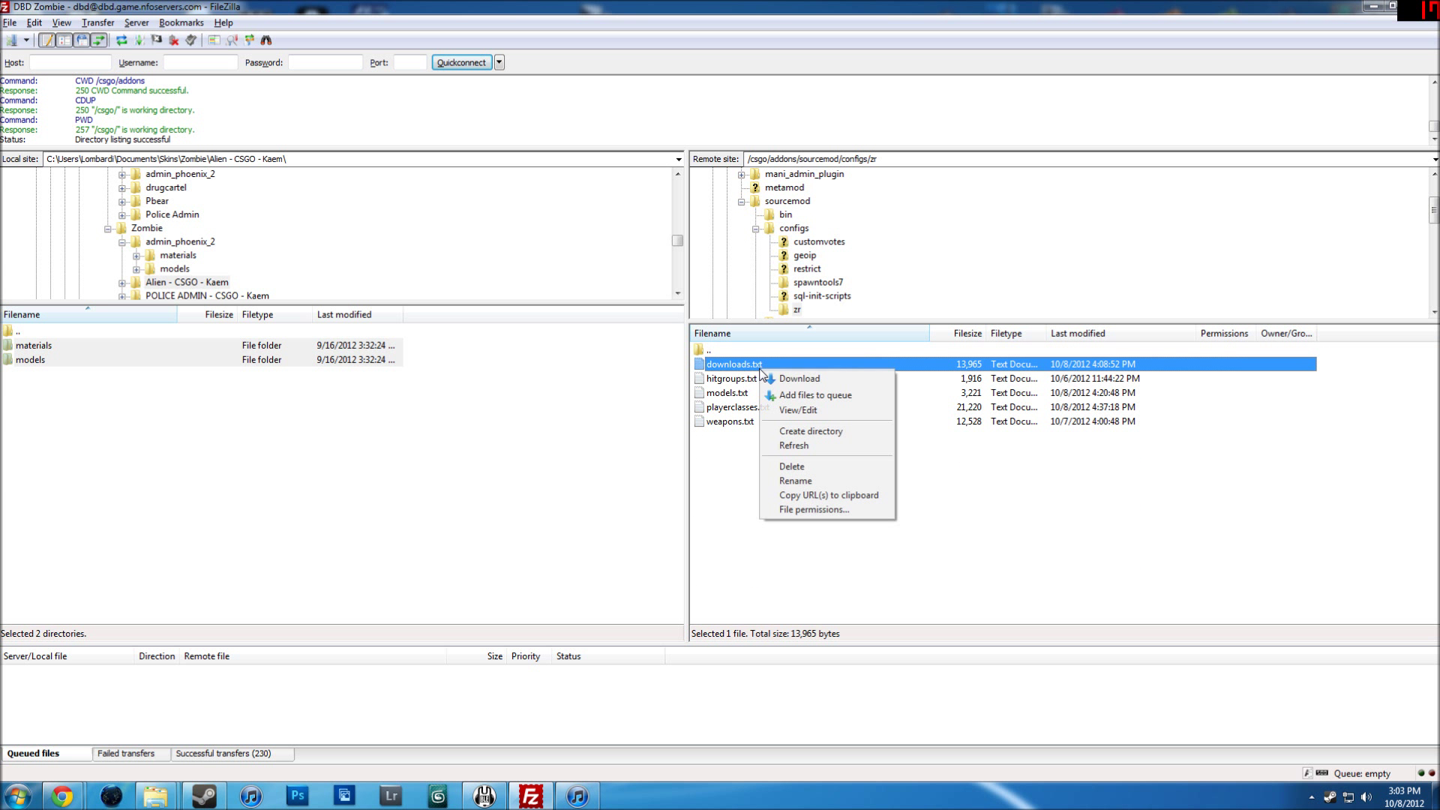
click(772, 411)
click(1025, 505)
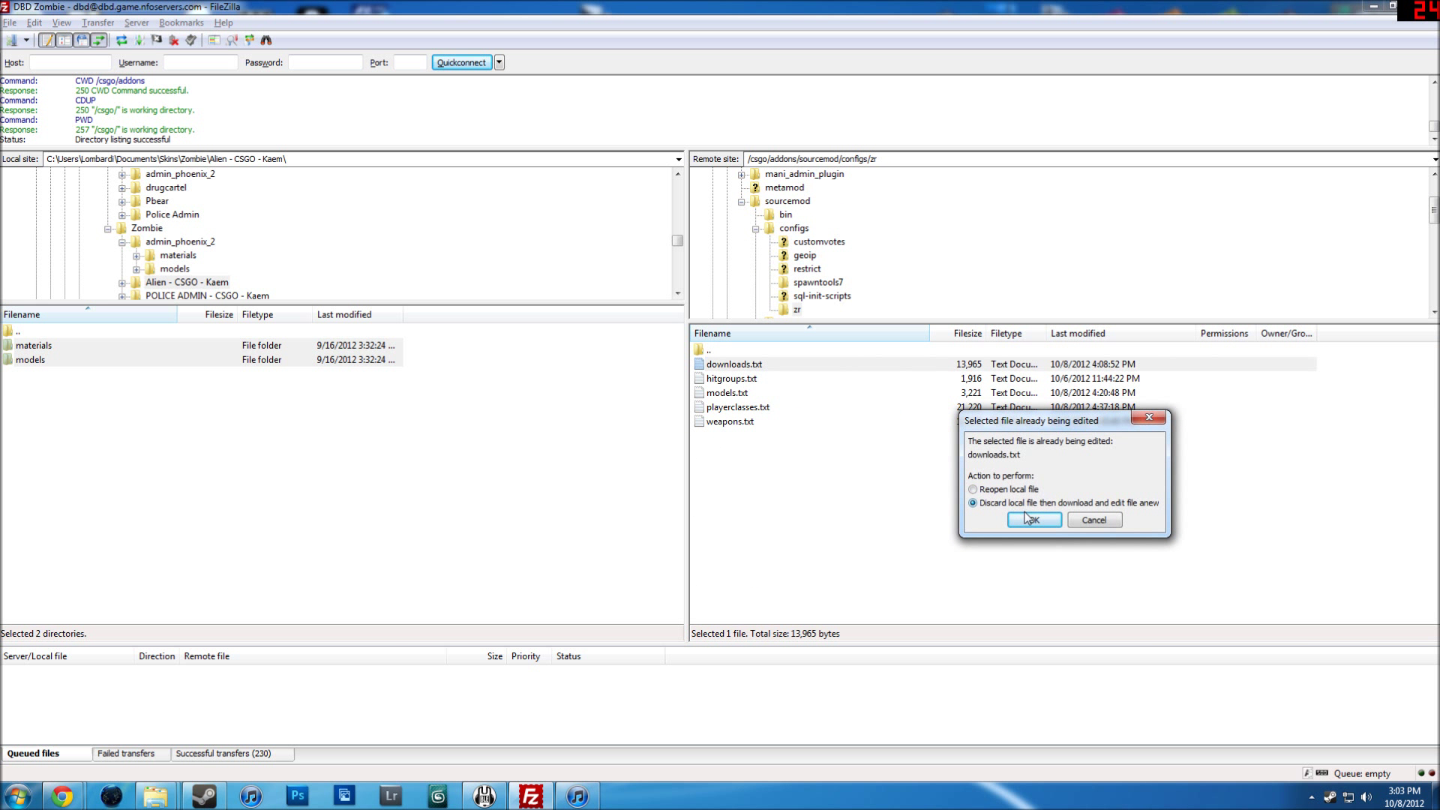
click(1033, 519)
scroll(863, 480, down, 8)
scroll(862, 480, down, 20)
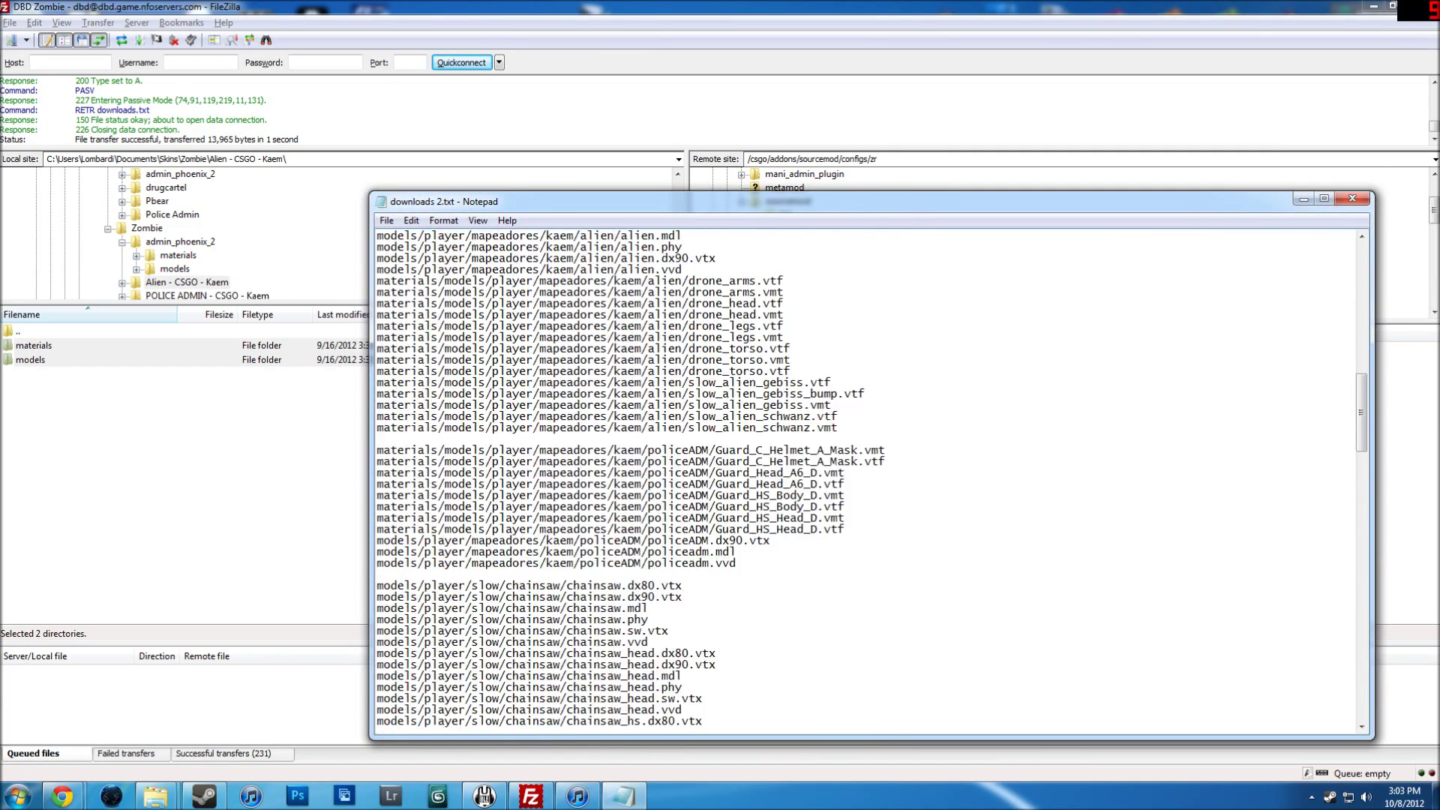
scroll(863, 480, down, 13)
click(1352, 200)
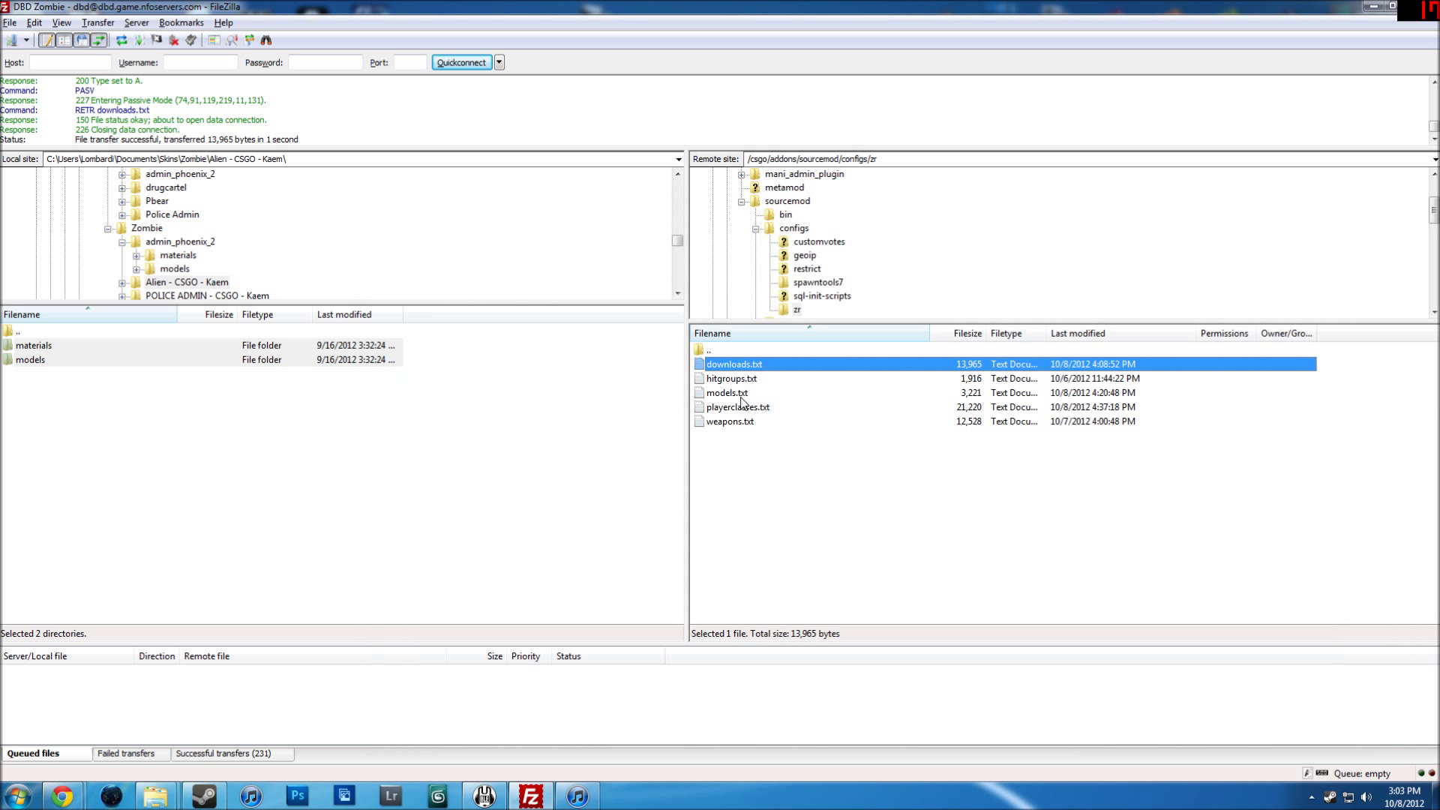
Open a freshly downloaded models.txt in Notepad and snap it to the left half.
right_click(745, 395)
click(764, 440)
click(1029, 502)
click(1035, 521)
drag(776, 206, 2, 225)
click(816, 456)
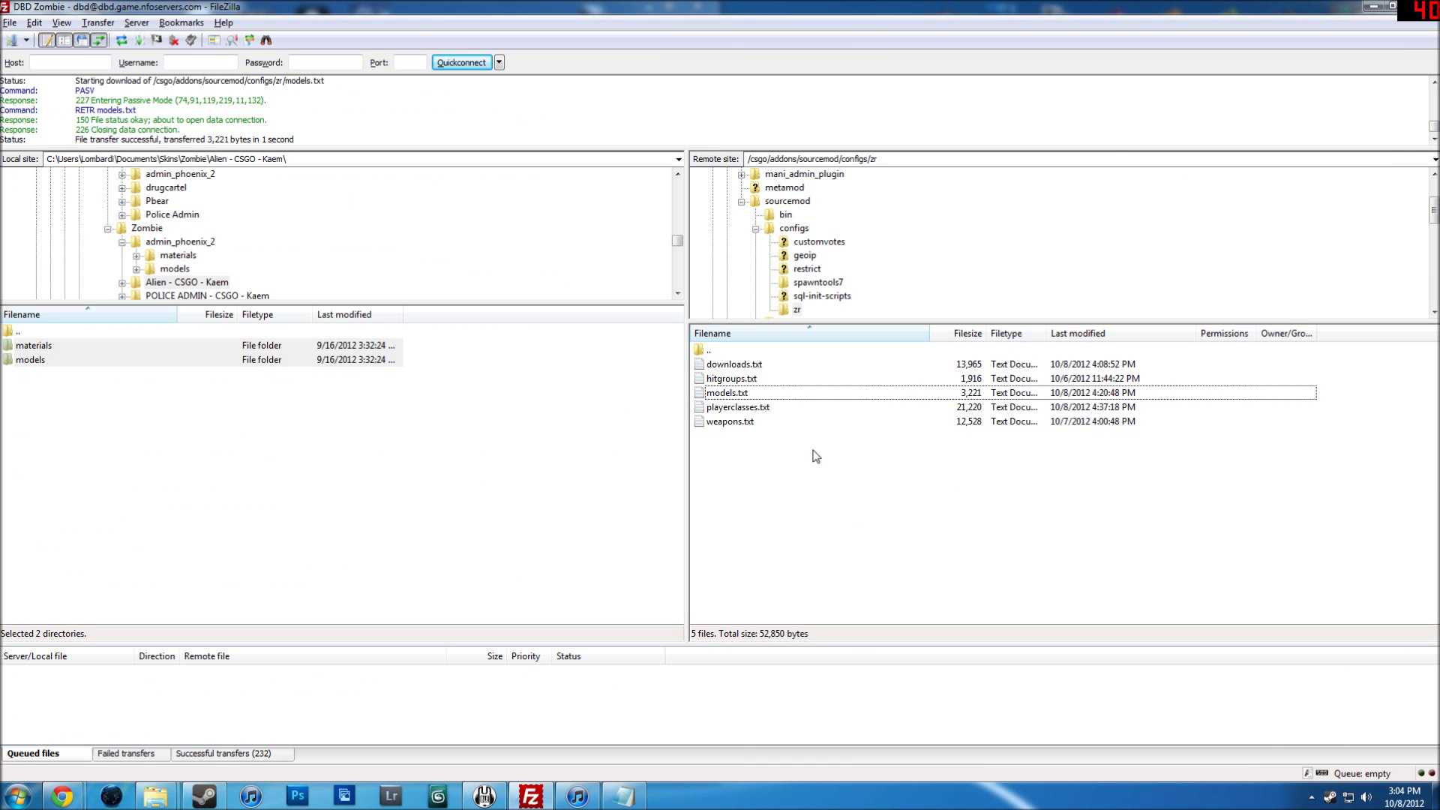
Open a freshly downloaded playerclasses.txt in Notepad, snapped to the right half beside models.txt.
right_click(742, 423)
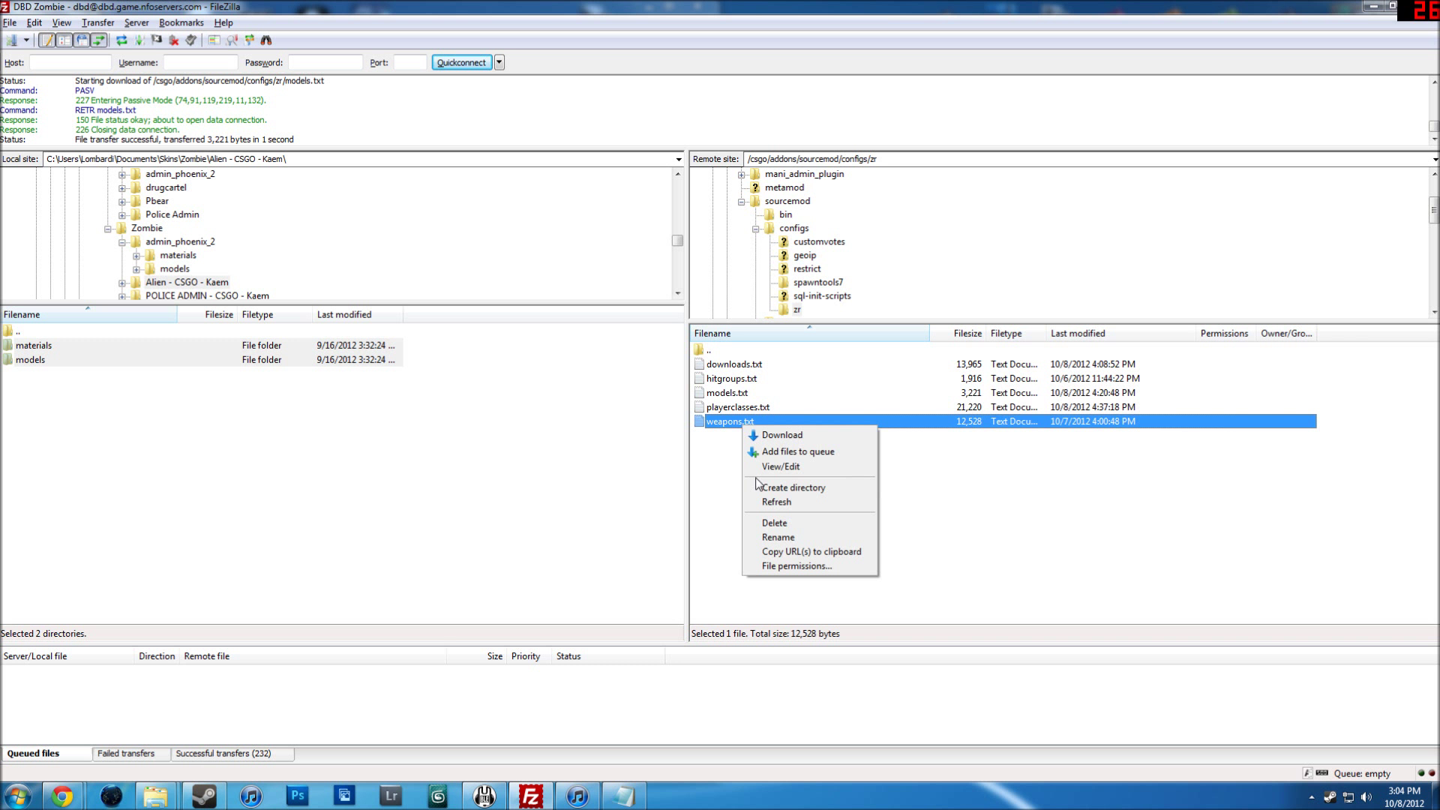
click(768, 407)
right_click(768, 409)
click(780, 451)
click(998, 500)
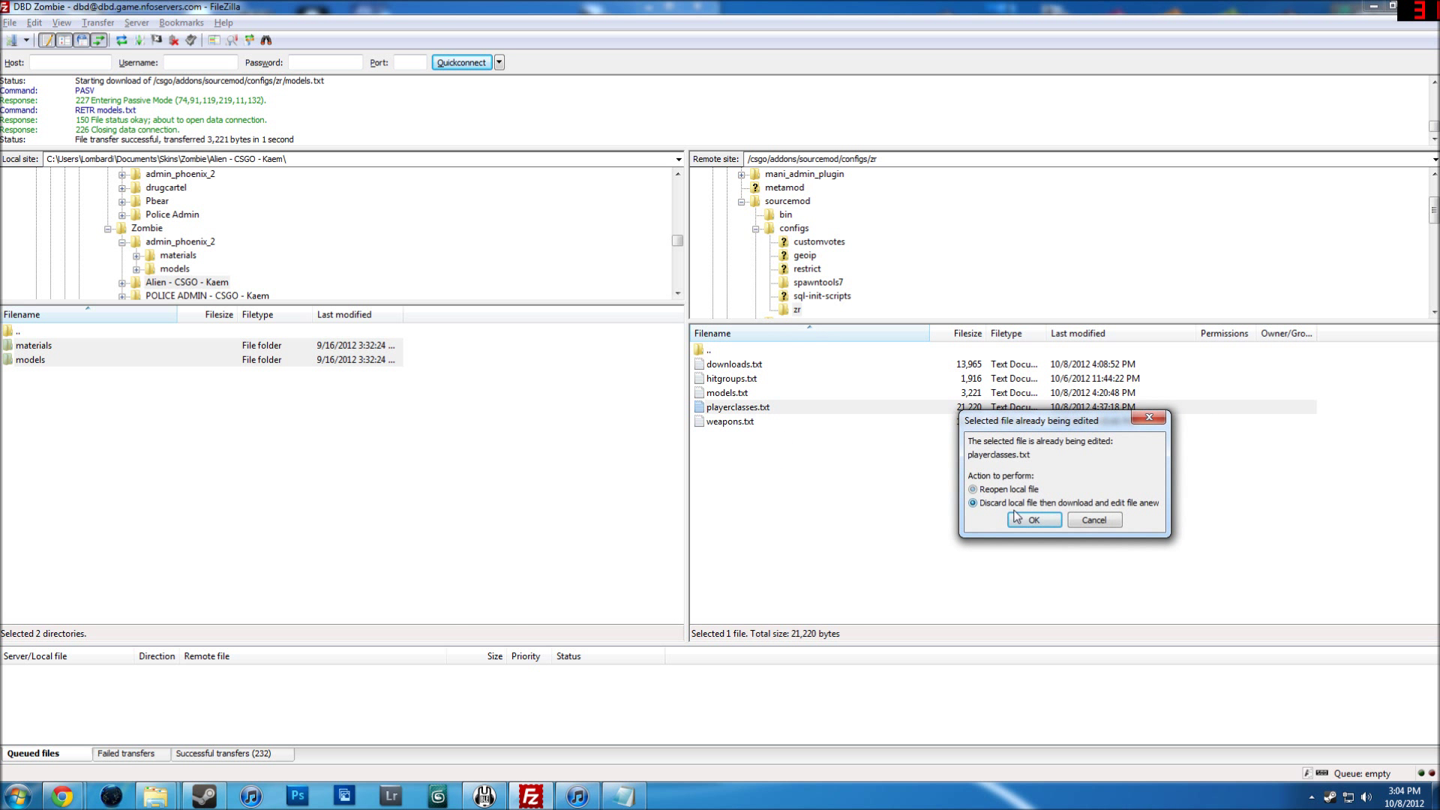
click(1035, 517)
key(super+Right)
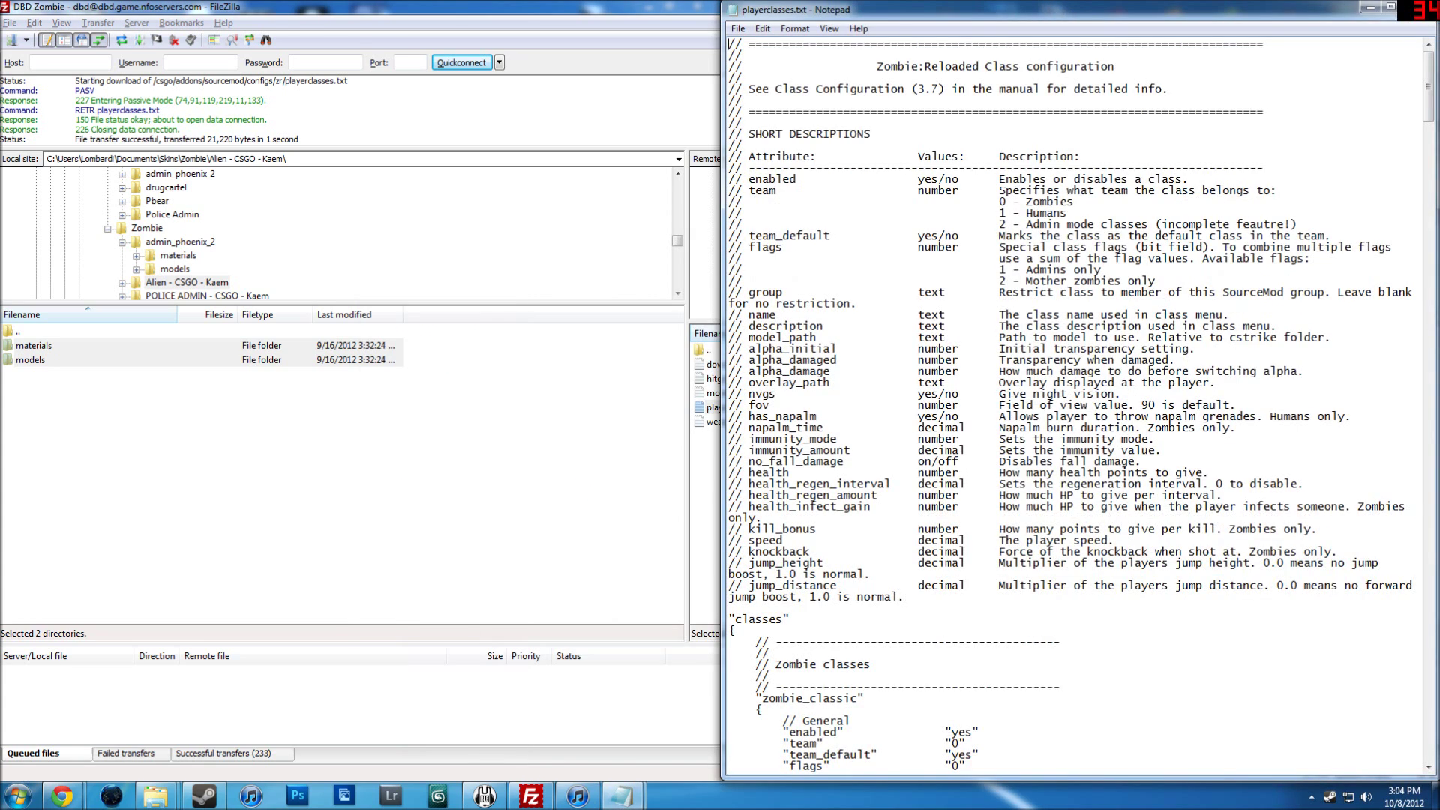
scroll(1072, 405, down, 9)
mouse_move(621, 797)
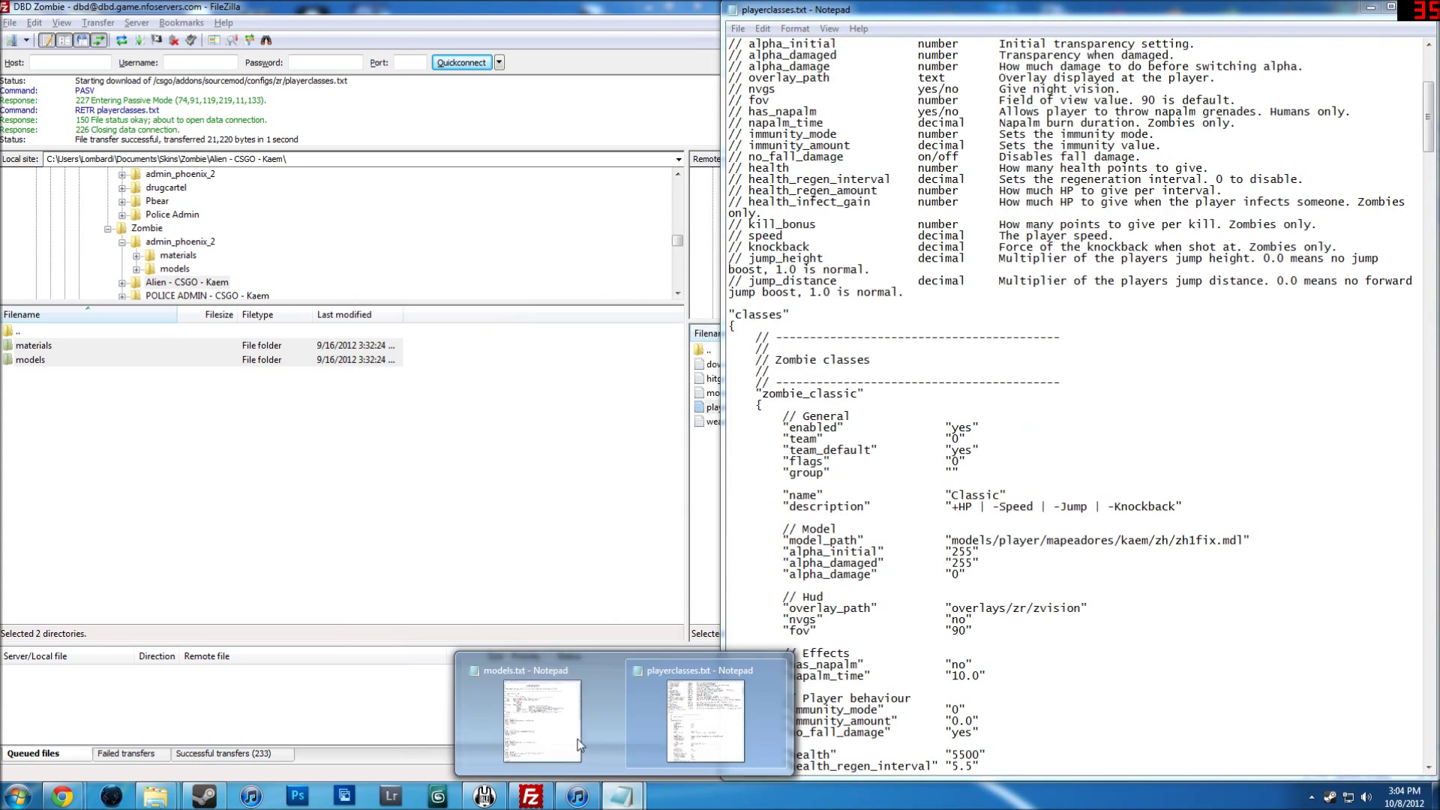
click(540, 690)
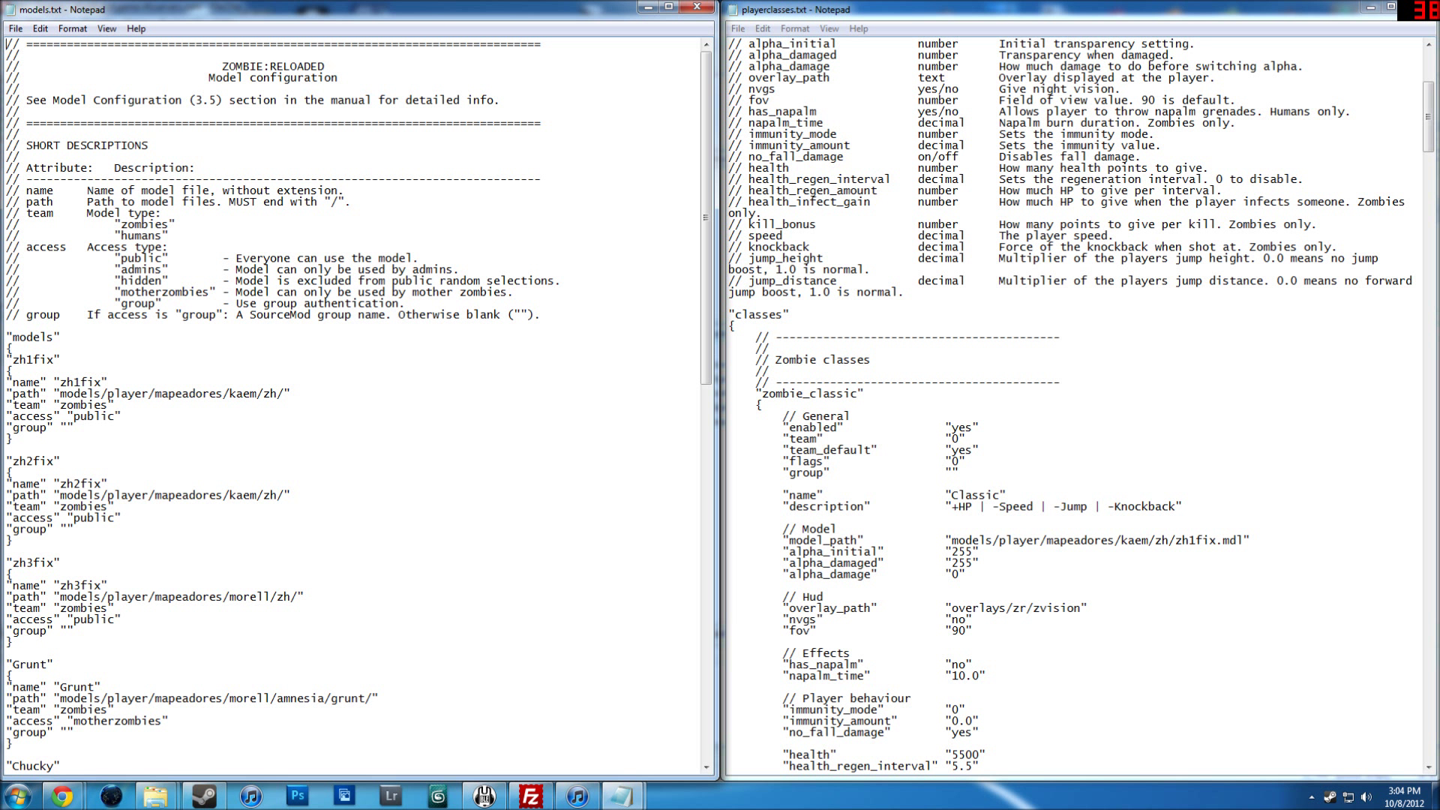
click(74, 428)
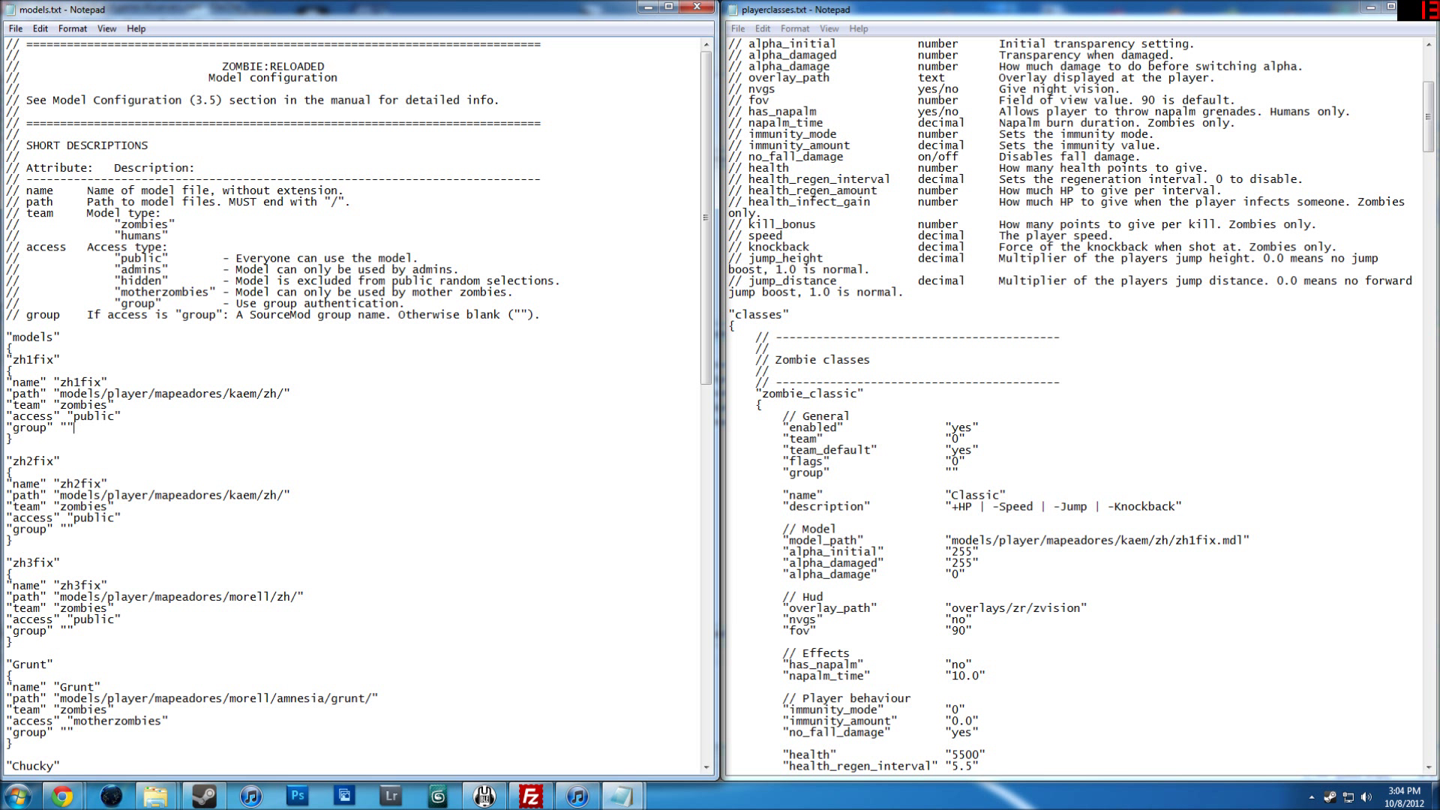
drag(15, 440, 6, 335)
key(Left)
key(shift+Left)
key(shift+Left)
key(shift+Left)
key(shift+Left)
key(shift+Left)
key(shift+Left)
key(shift+Left)
drag(12, 441, 6, 334)
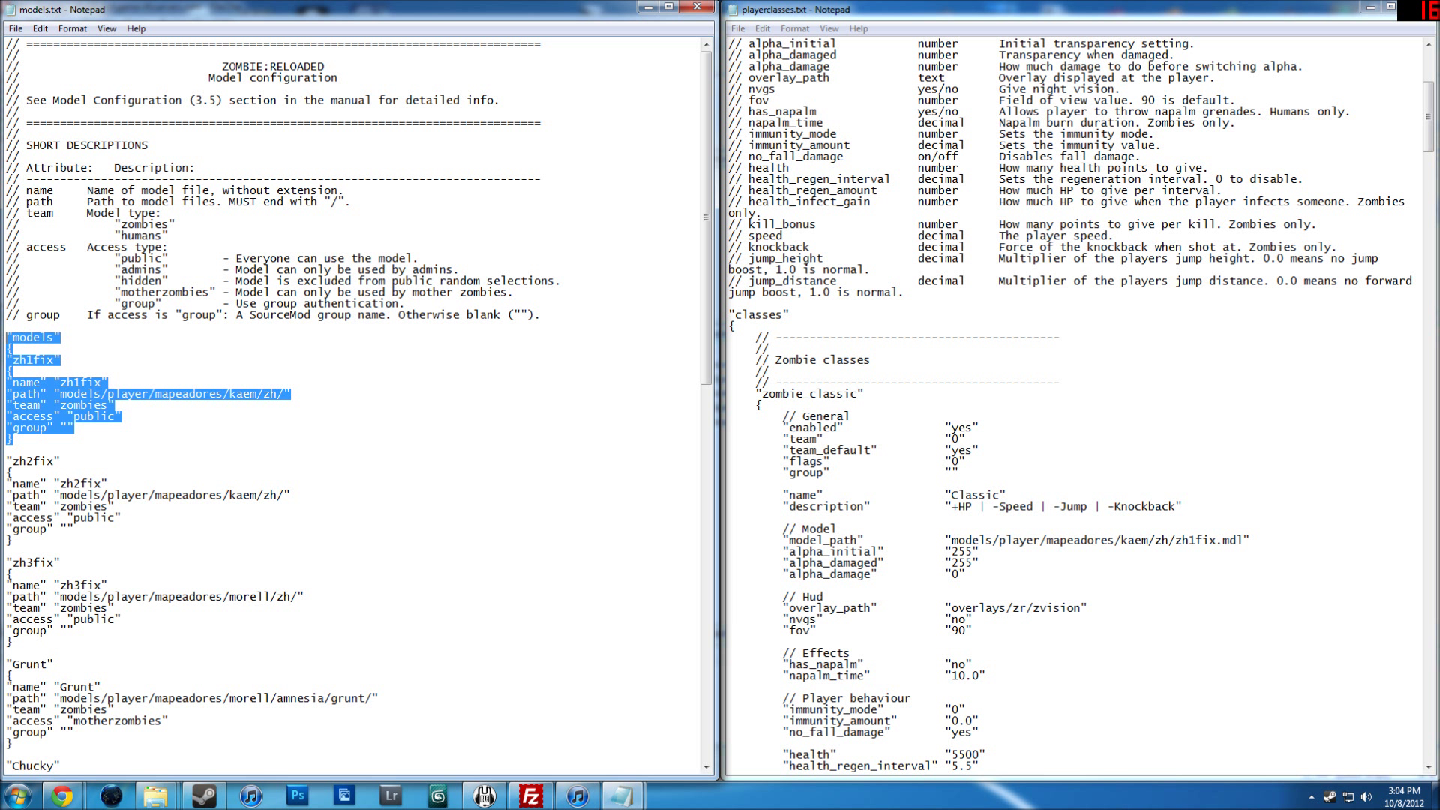
click(11, 370)
scroll(353, 405, down, 20)
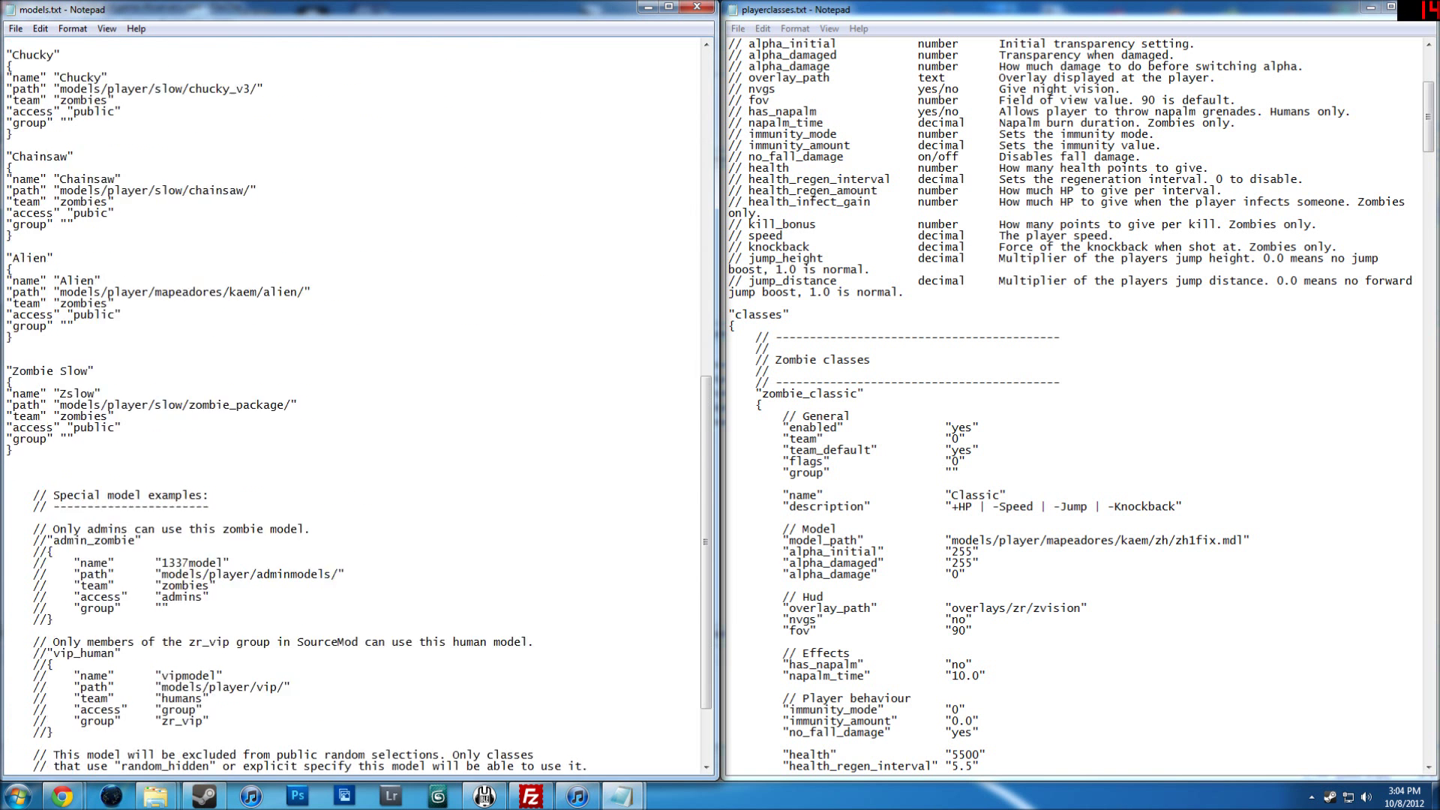
drag(6, 370, 15, 757)
click(169, 733)
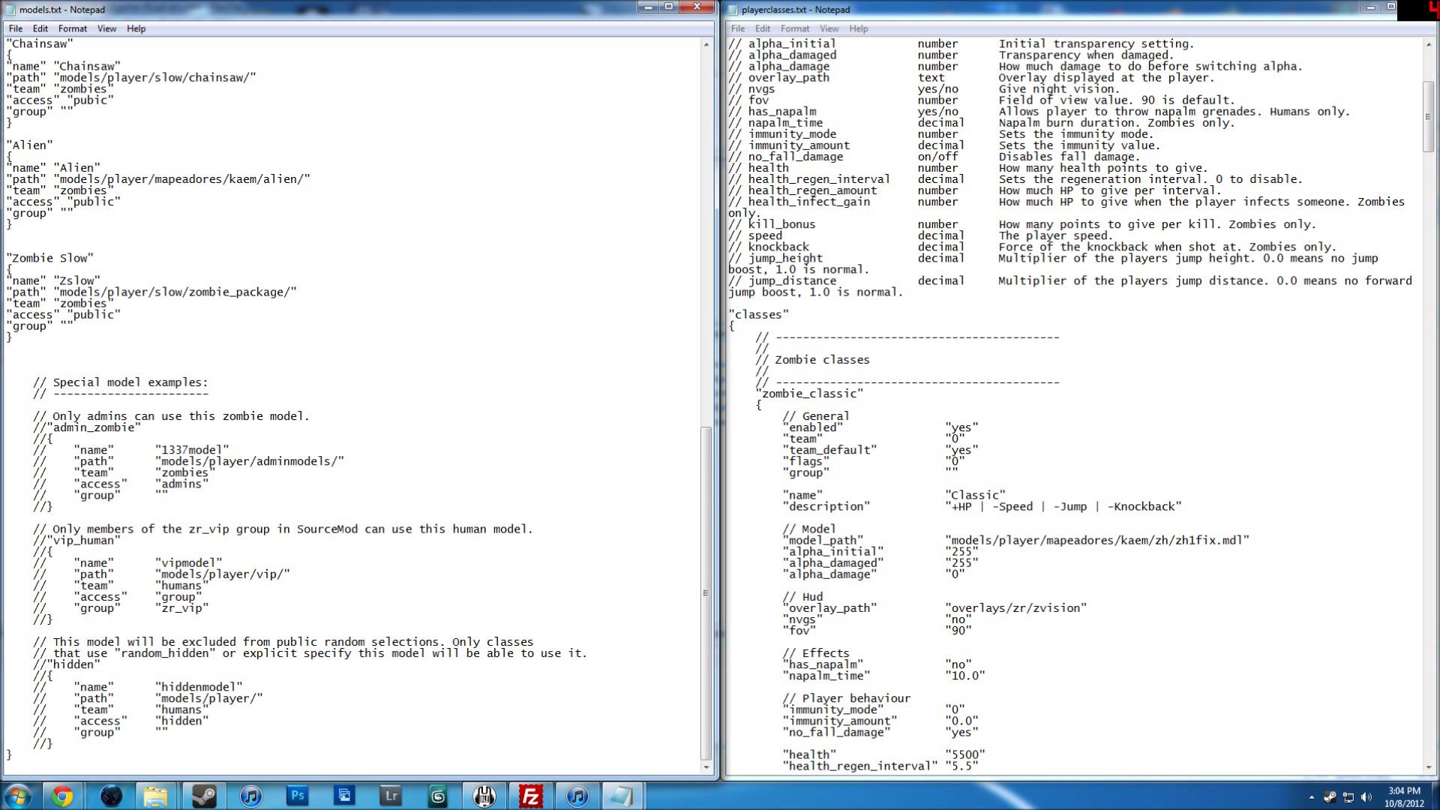
scroll(353, 405, up, 12)
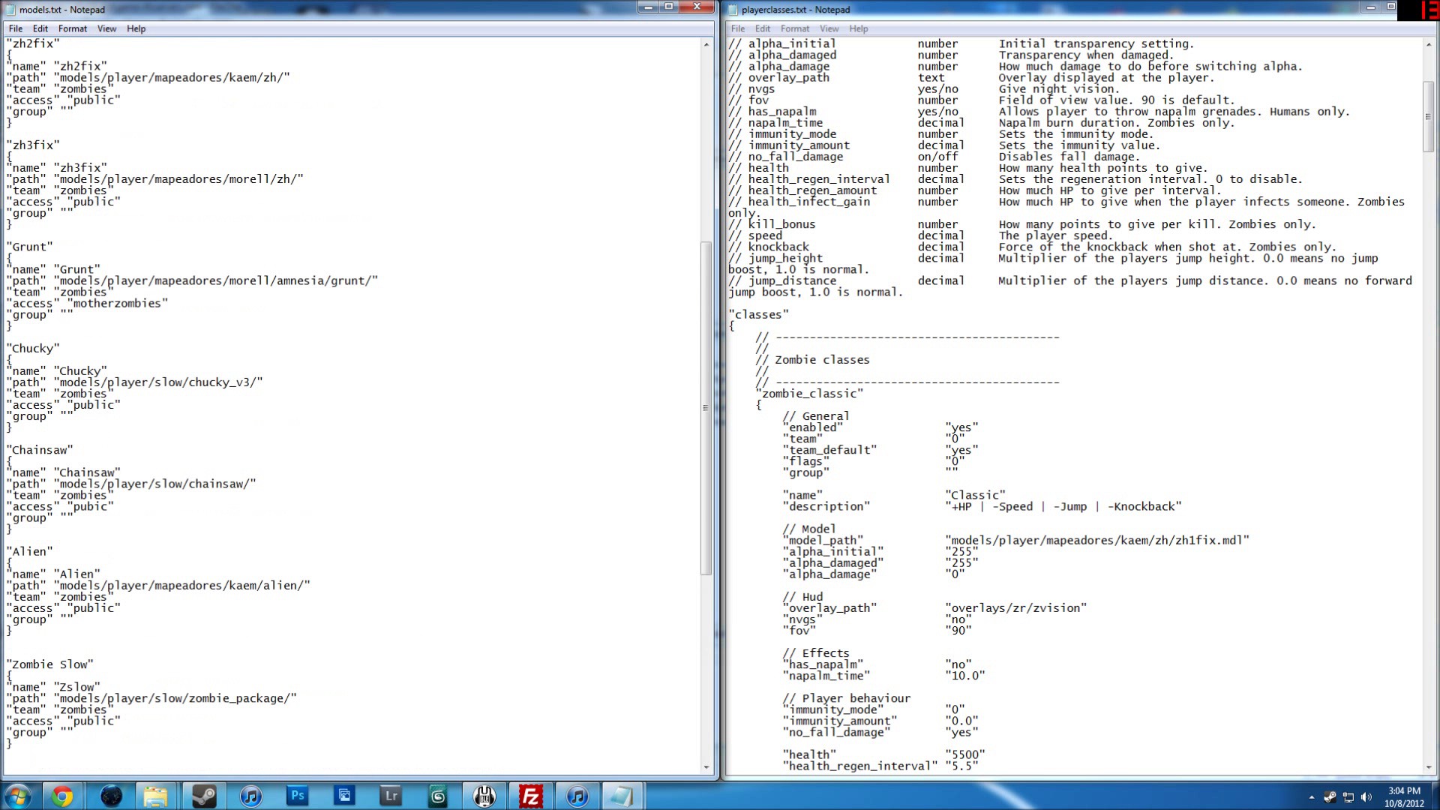
click(864, 394)
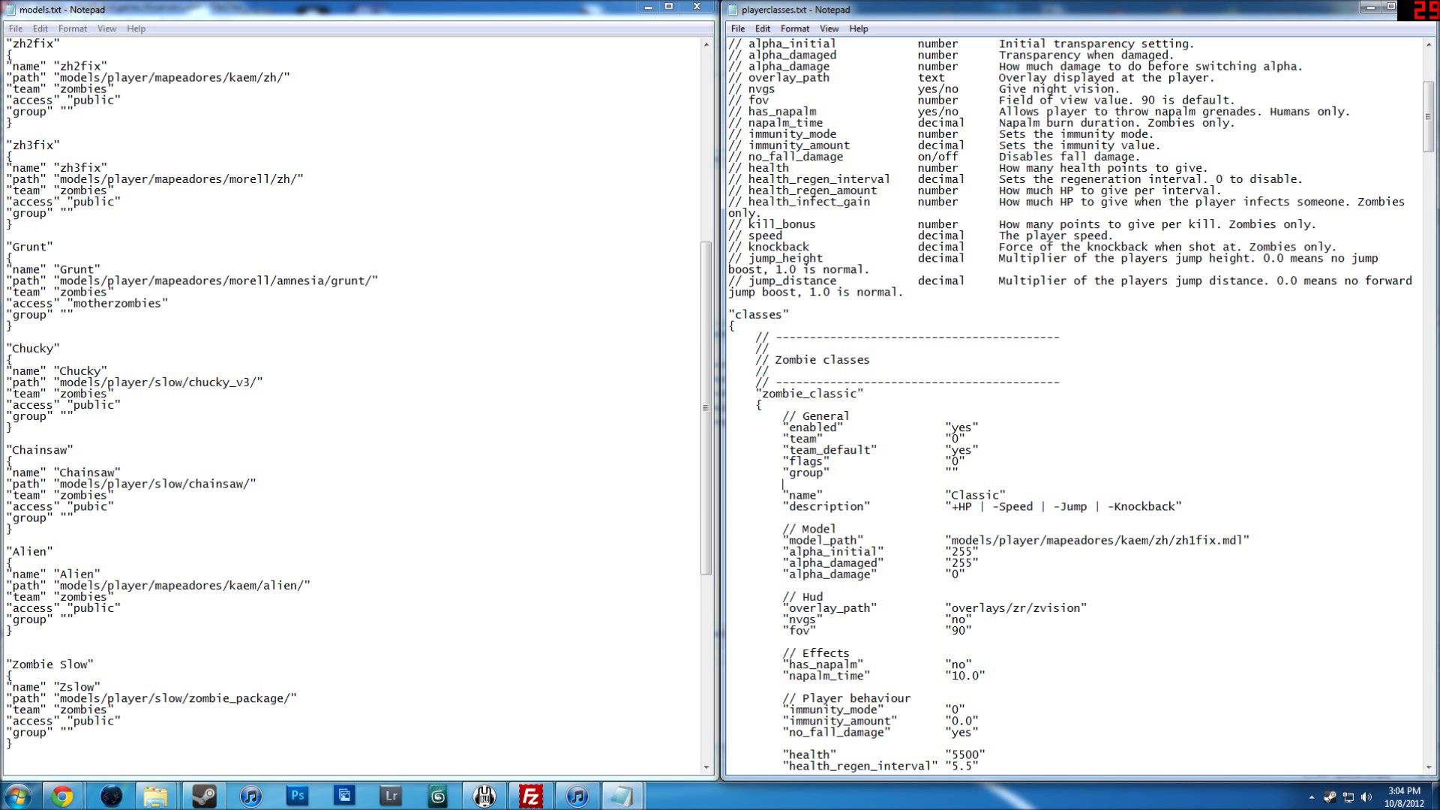
scroll(1073, 405, down, 8)
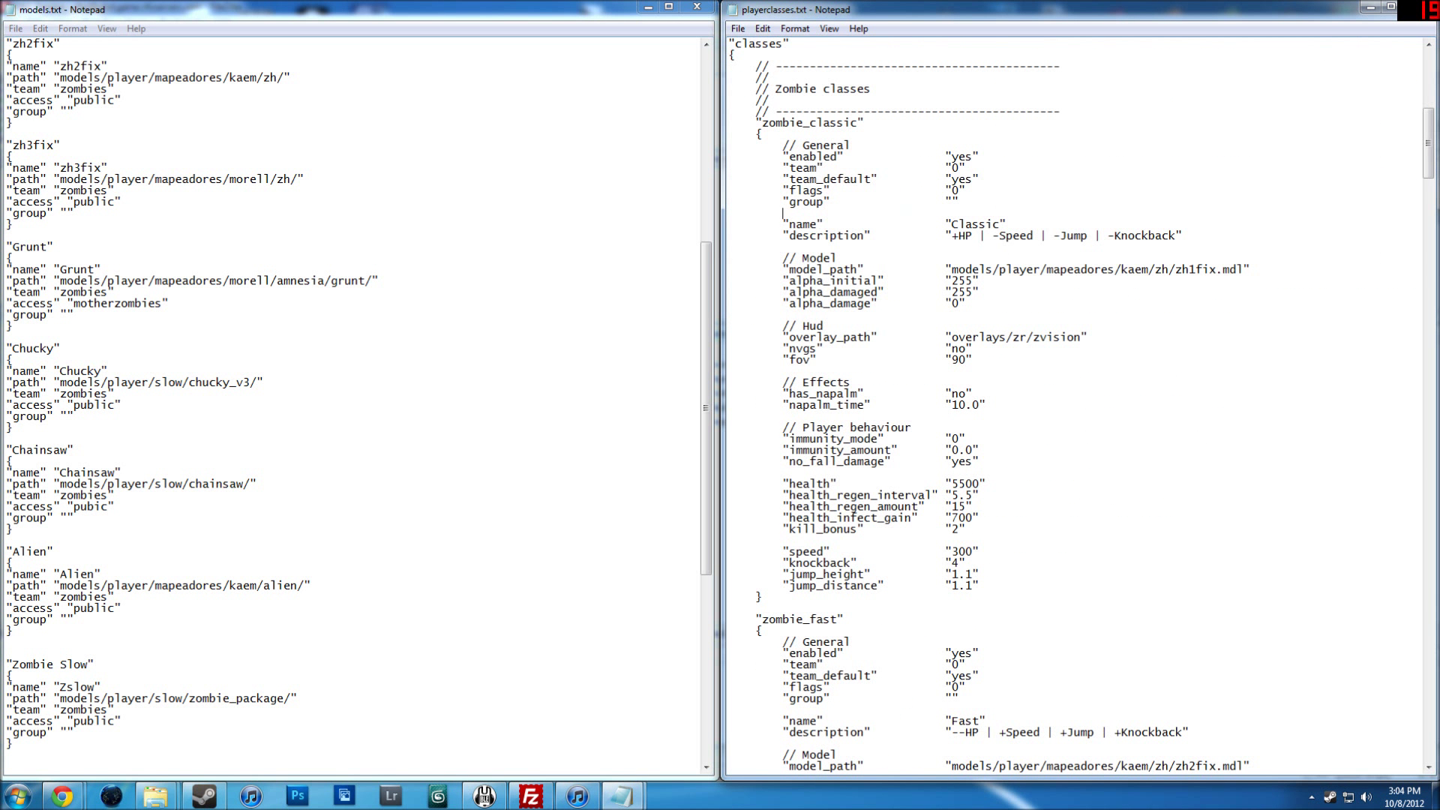
drag(372, 280, 60, 281)
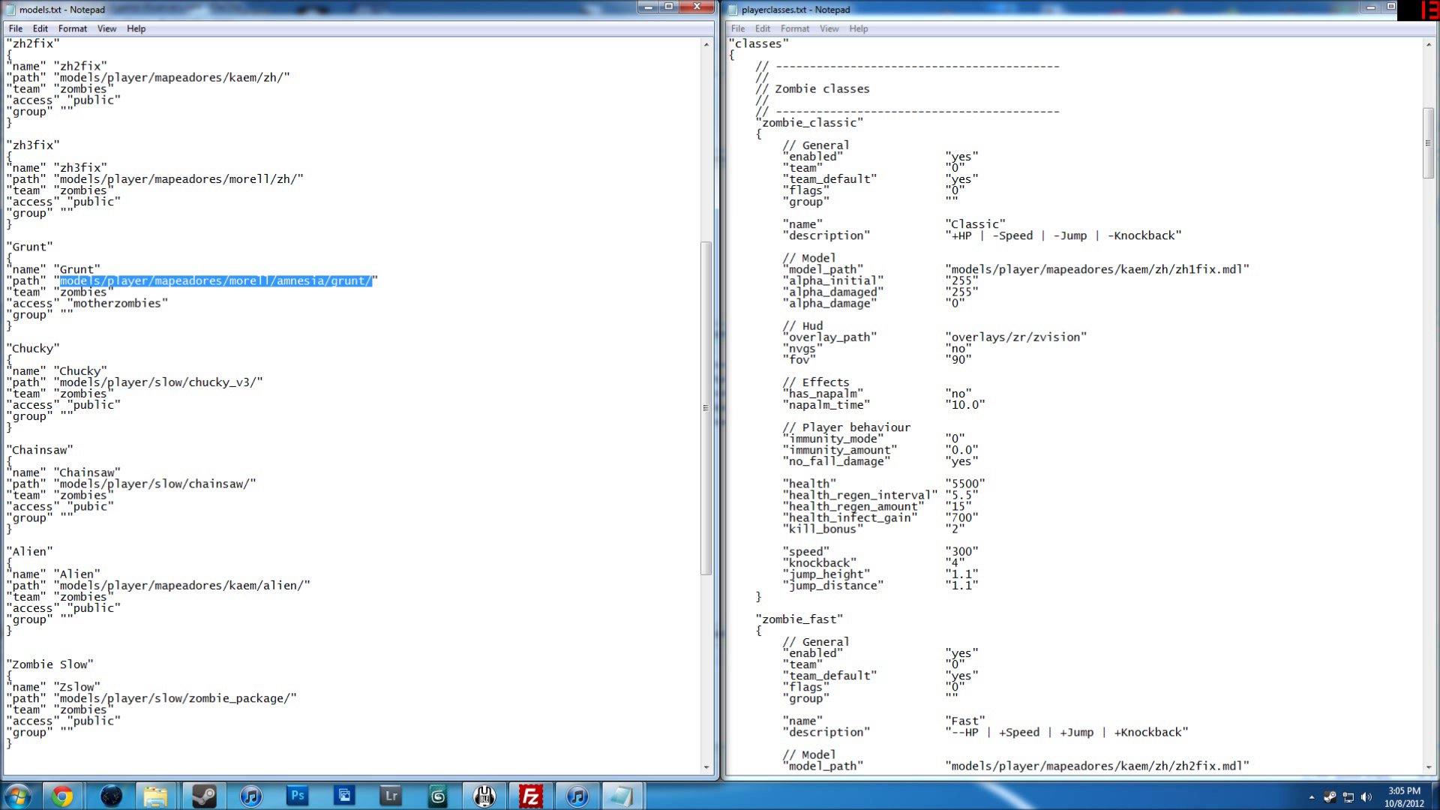
drag(1175, 269, 1243, 270)
key(Right)
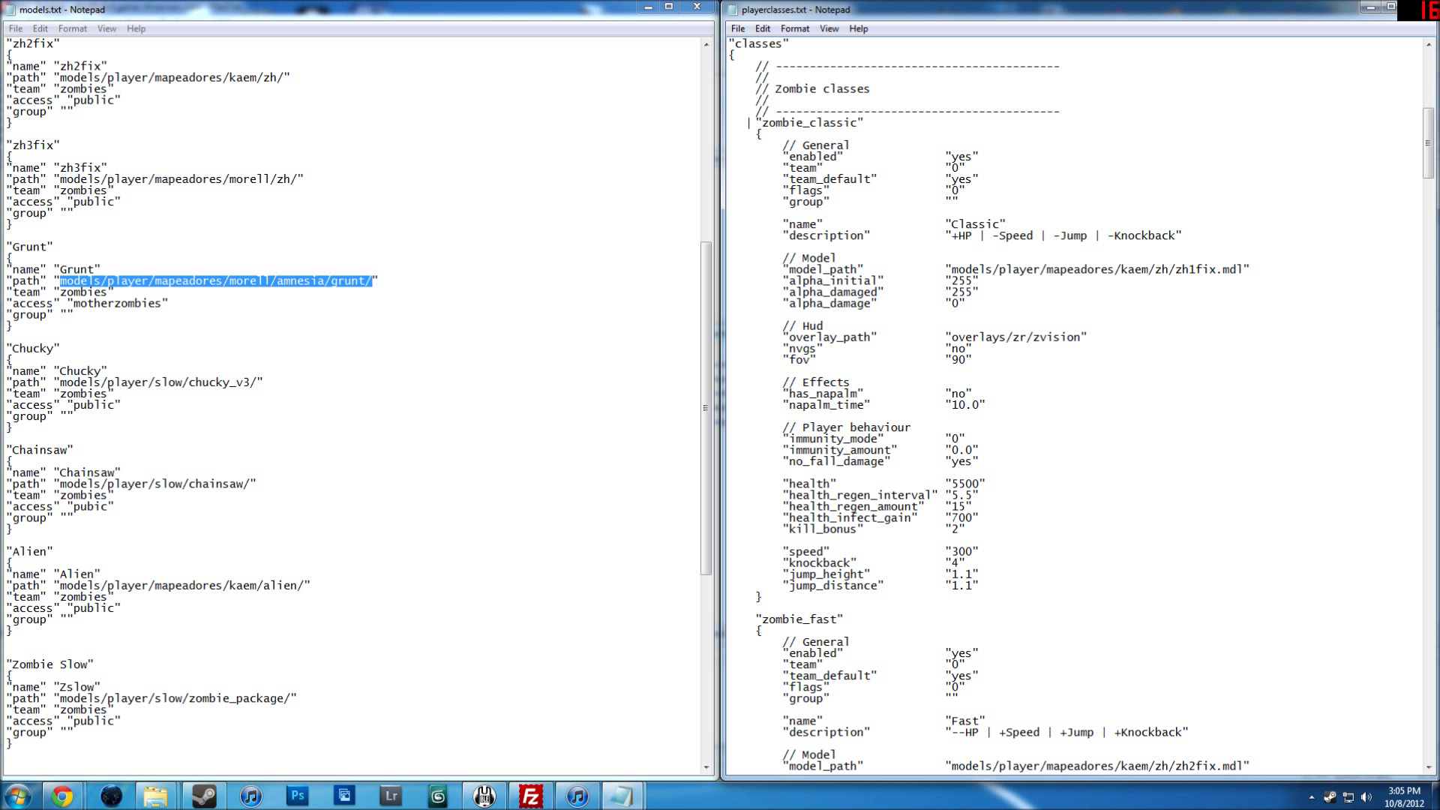
drag(1436, 177, 1389, 562)
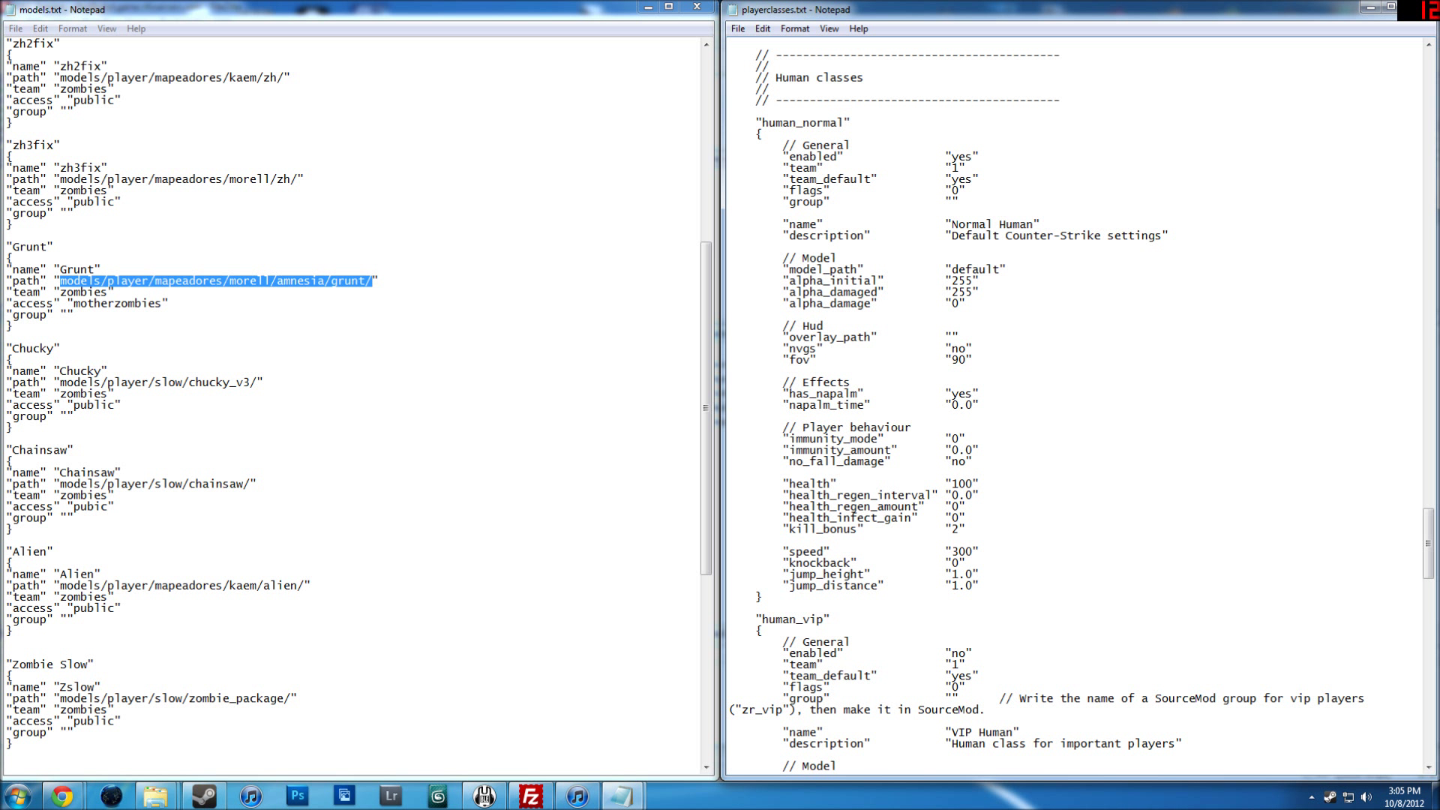
scroll(1073, 405, up, 14)
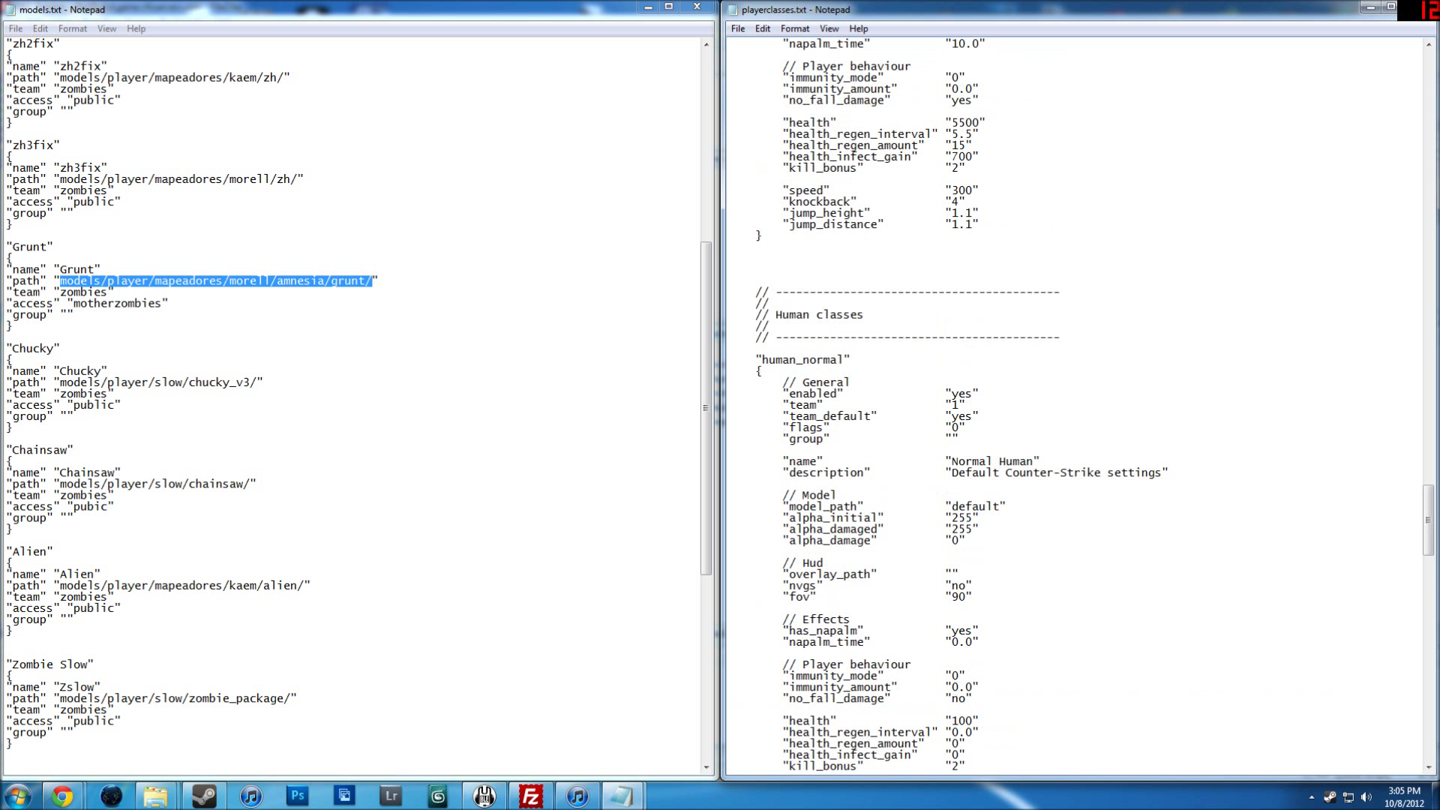
scroll(1072, 405, up, 20)
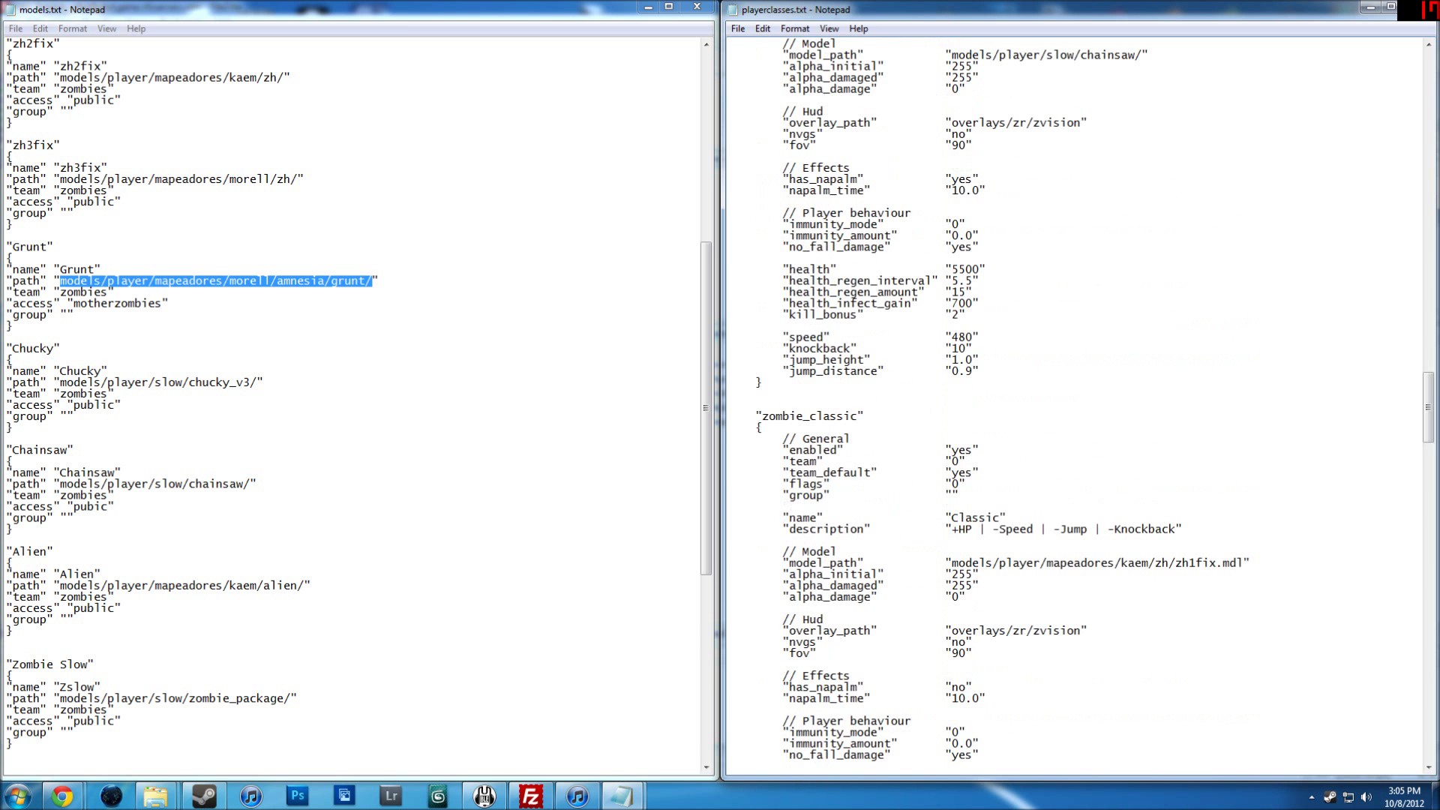
scroll(1072, 405, up, 3)
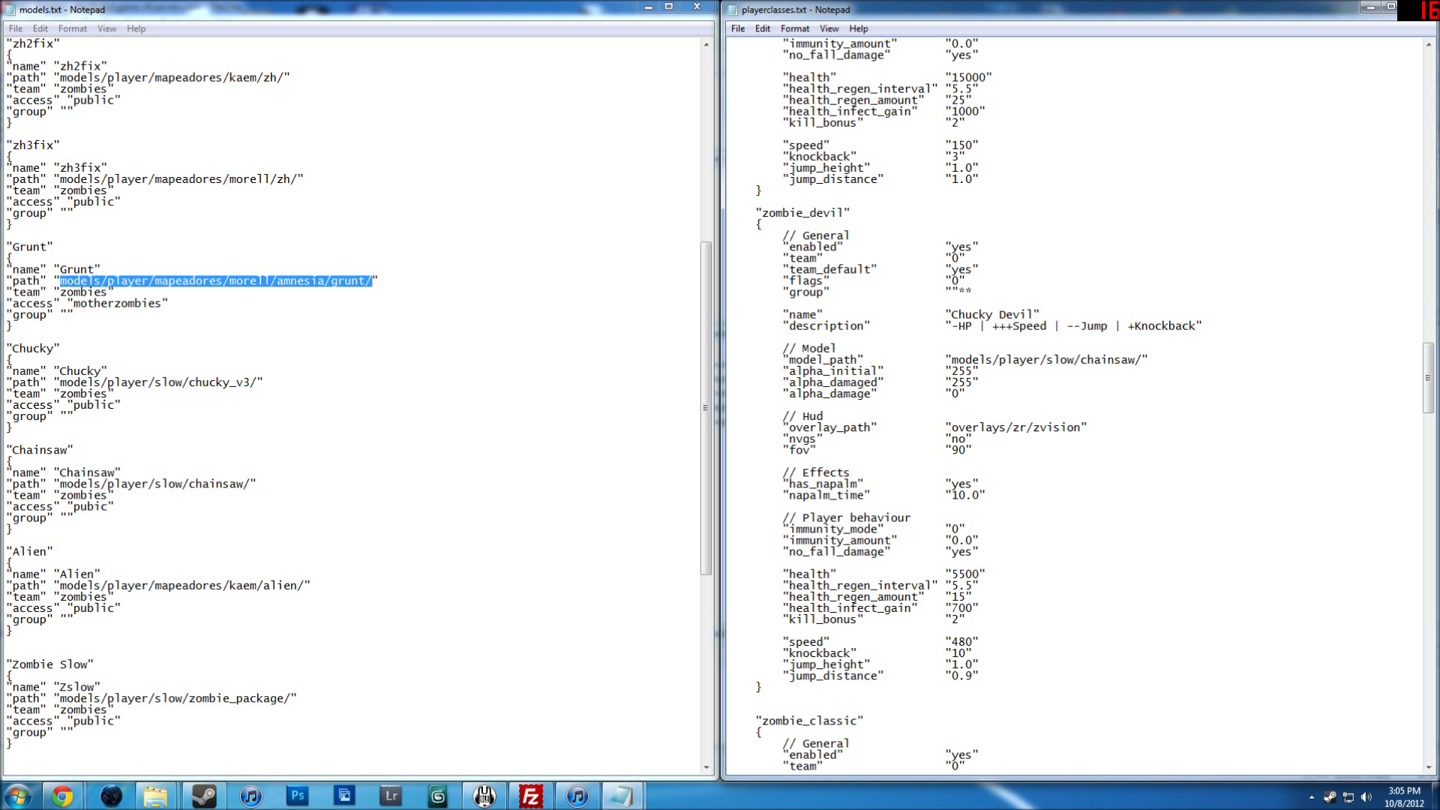
Set zombie_devil's health to 3500, health_regen_interval to 2.5 and health_infect_gain to 500.
drag(1000, 325, 1069, 326)
click(1093, 325)
key(BackSpace)
text(3)
key(BackSpace)
text(2)
click(959, 609)
key(BackSpace)
text(5)
Change zombie_fast's speed to 410.
drag(951, 642, 960, 642)
scroll(959, 642, down, 12)
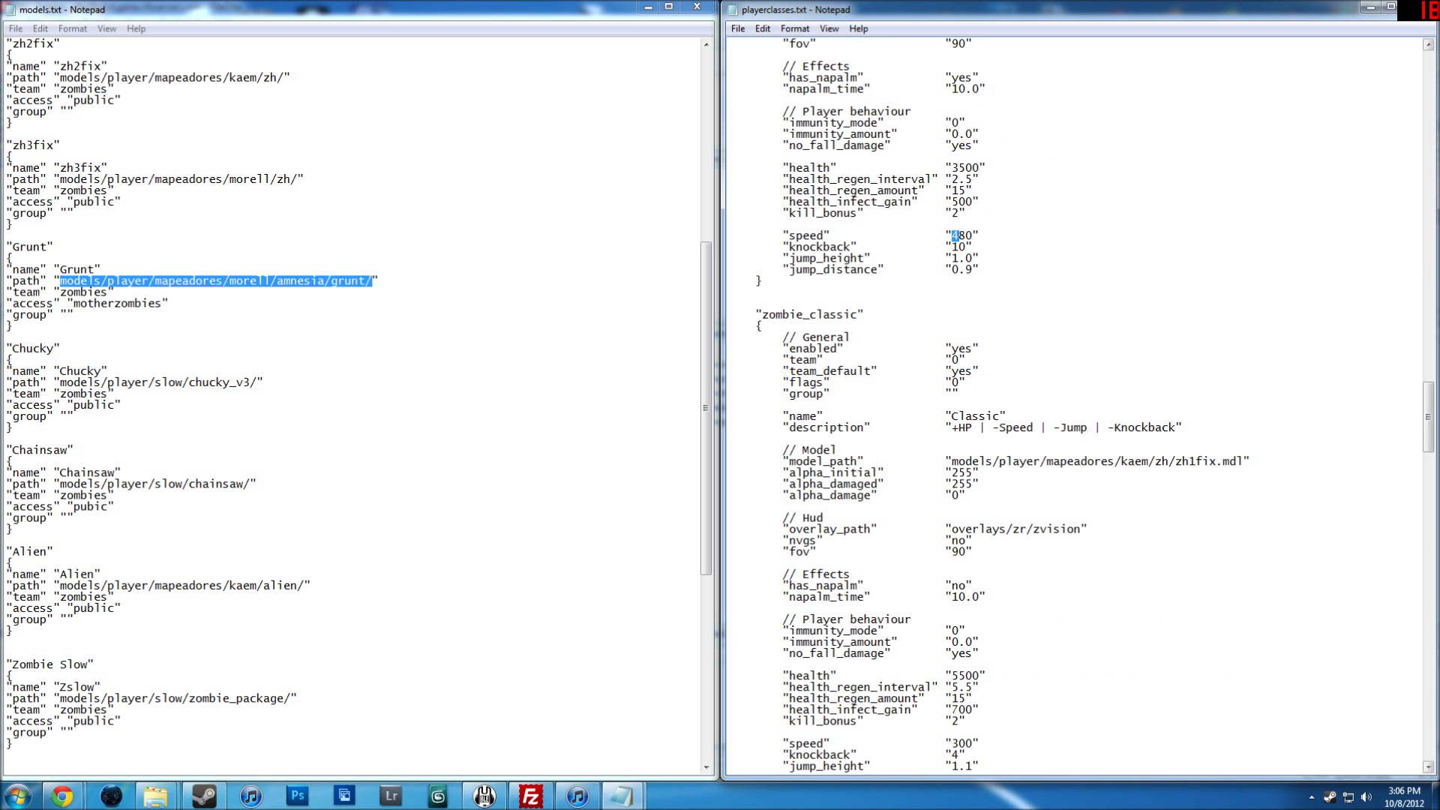
scroll(1428, 405, up, 8)
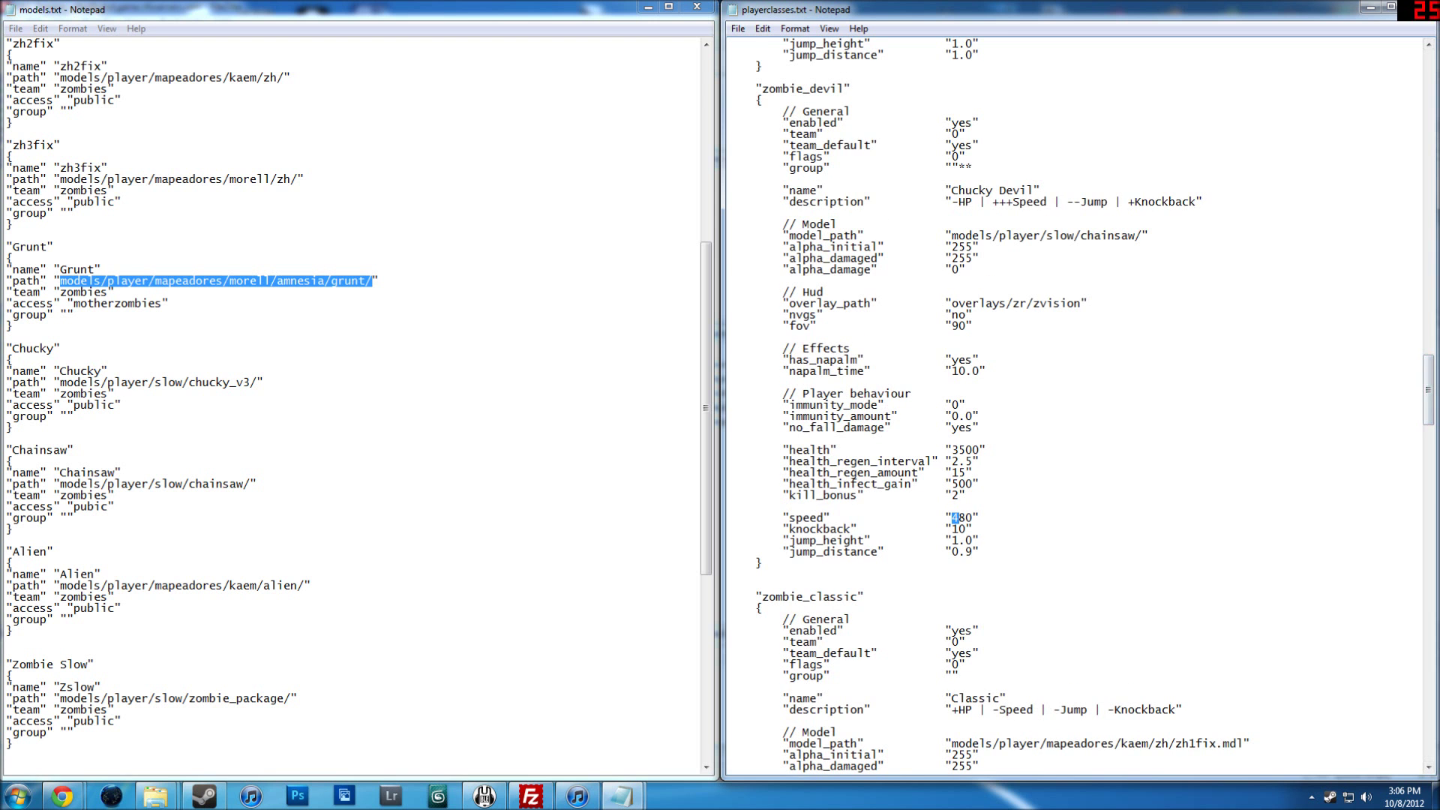
scroll(1072, 405, up, 20)
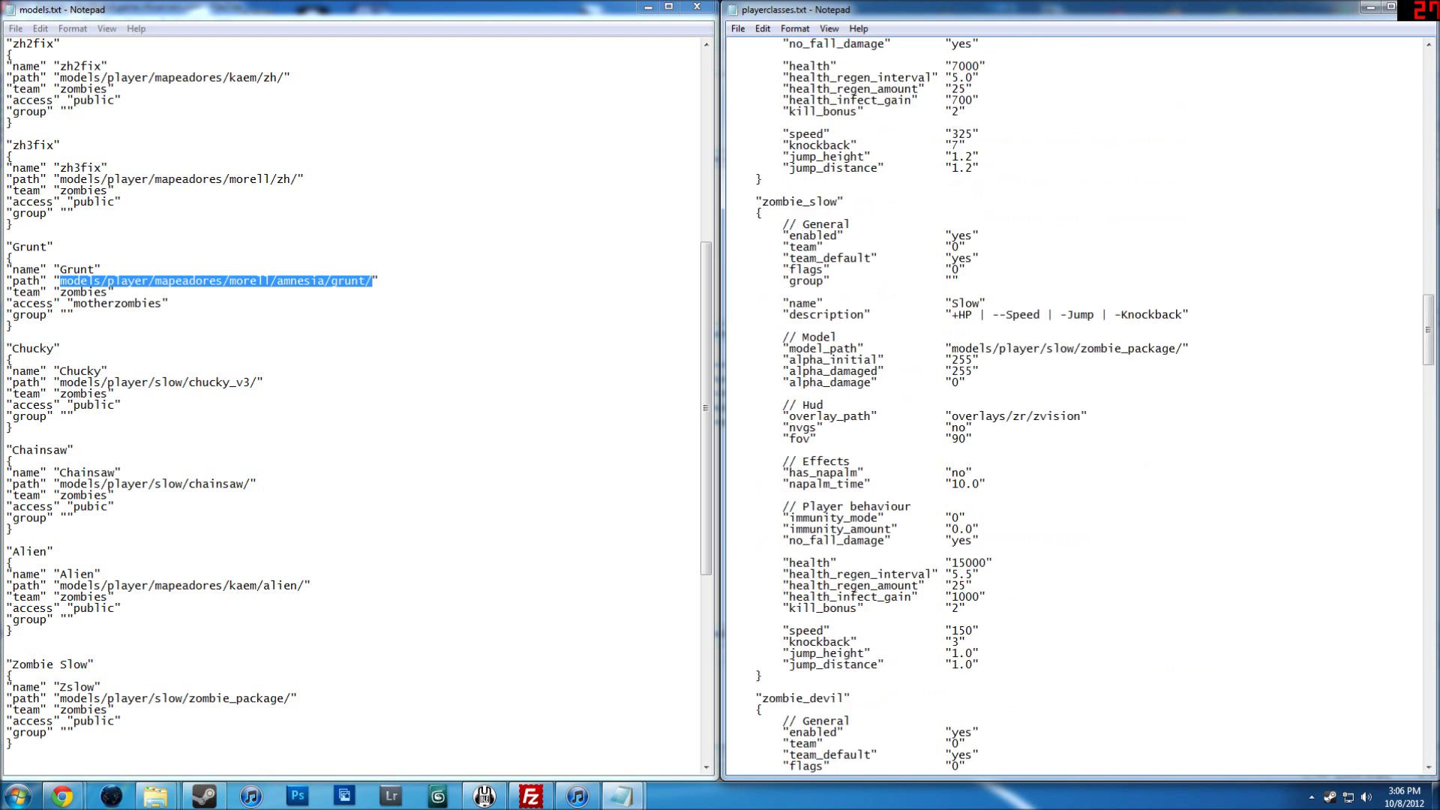
scroll(1072, 405, up, 20)
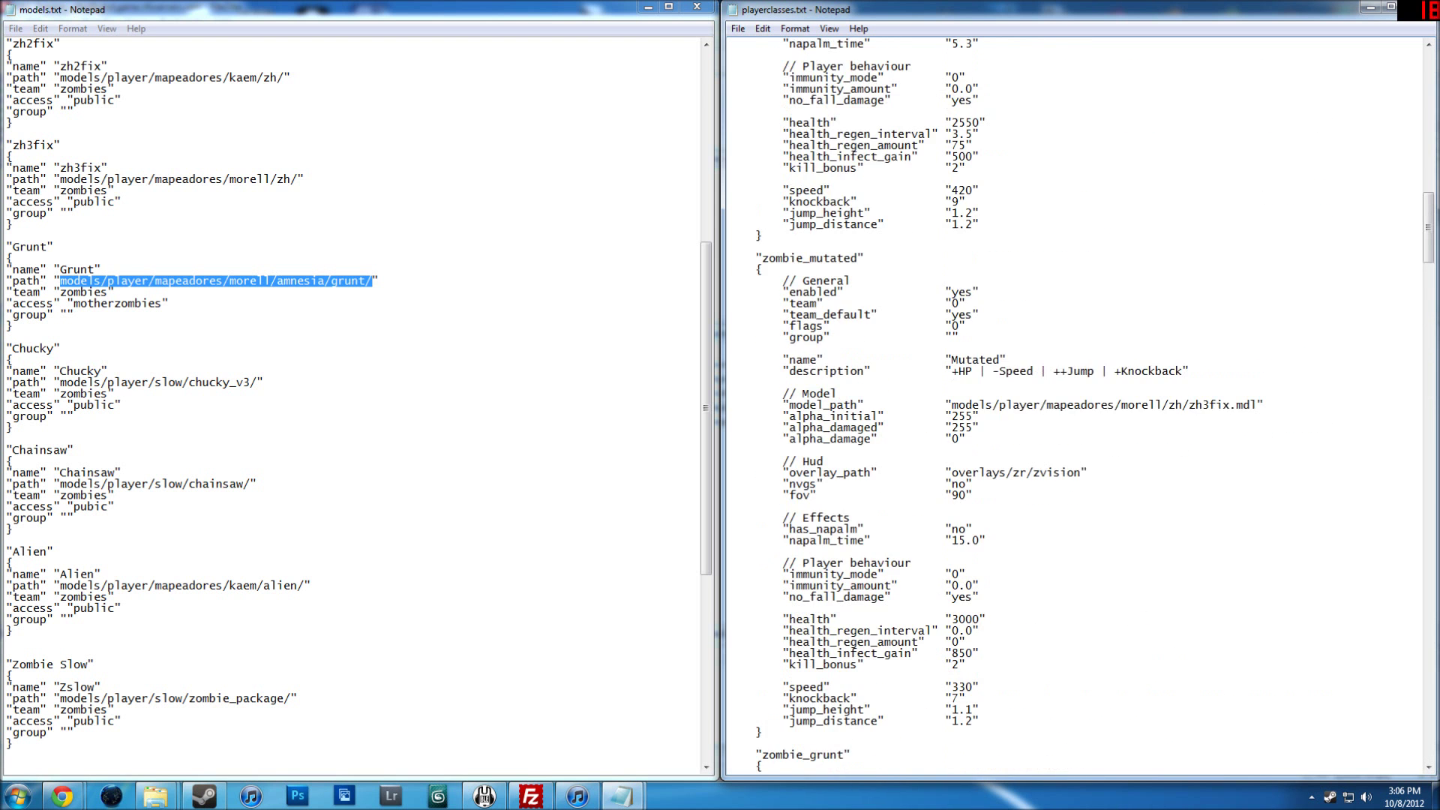
scroll(1073, 405, down, 6)
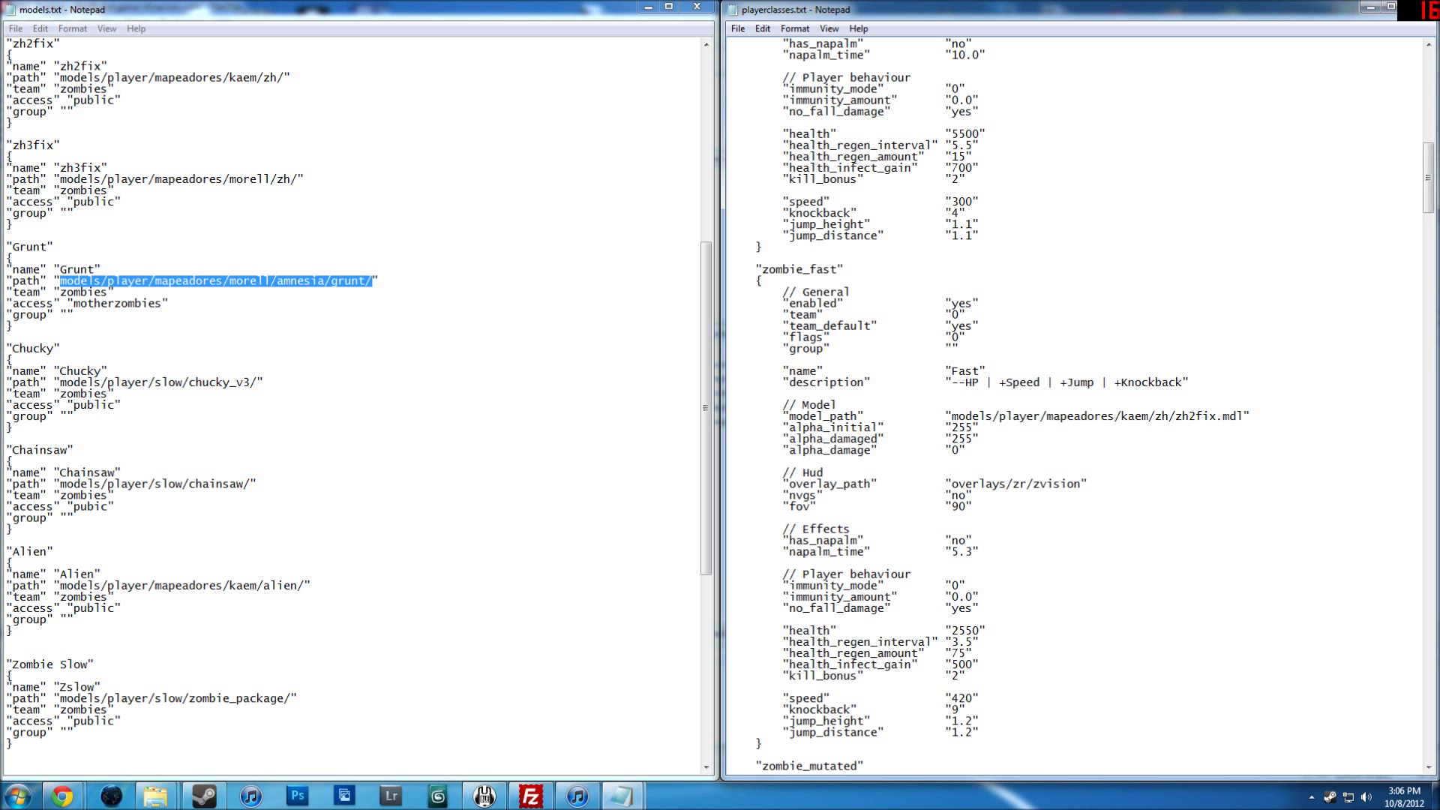
key(BackSpace)
text(1)
scroll(1428, 234, down, 7)
Scroll through the zombie class blocks of playerclasses.txt to review them.
drag(1429, 219, 1431, 353)
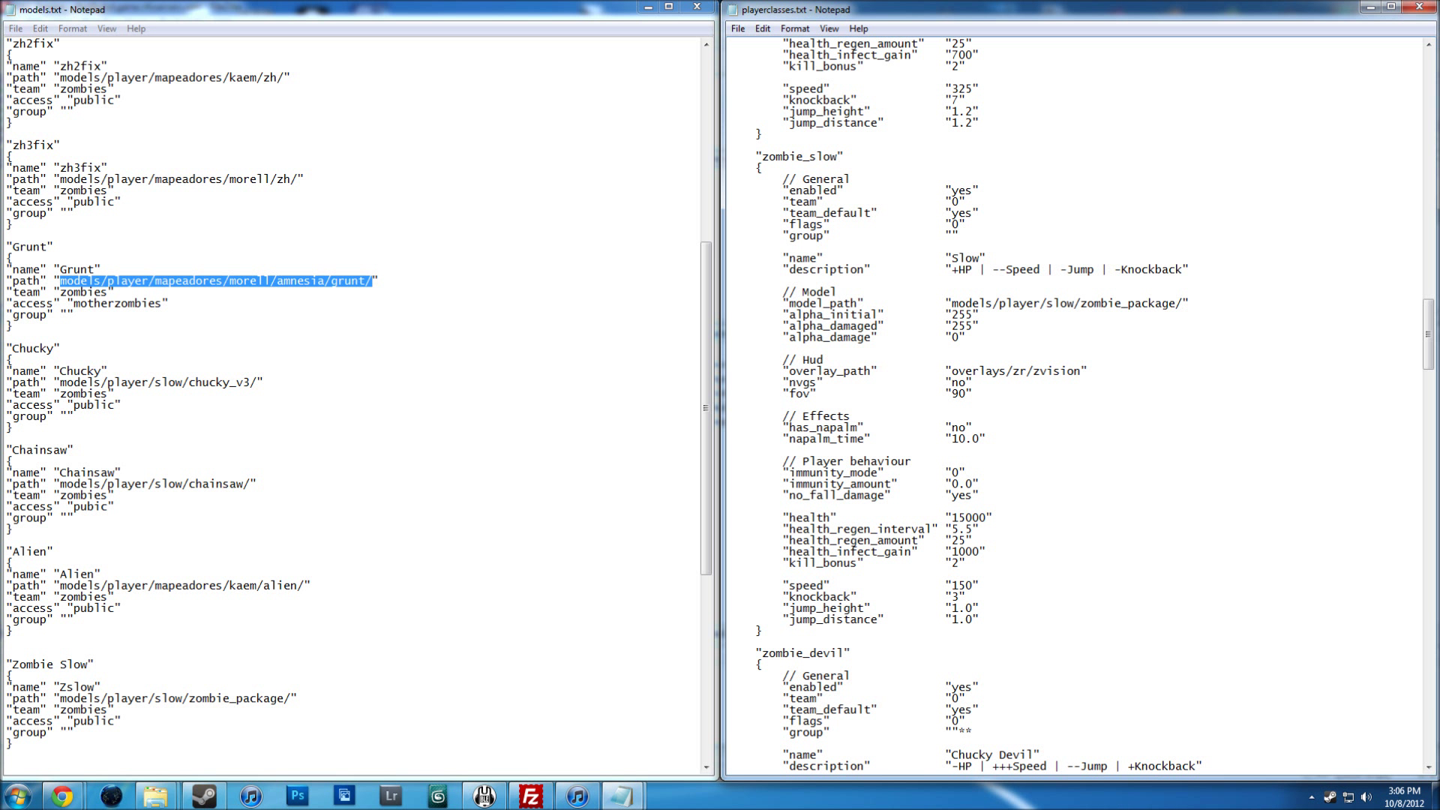
scroll(1072, 405, up, 14)
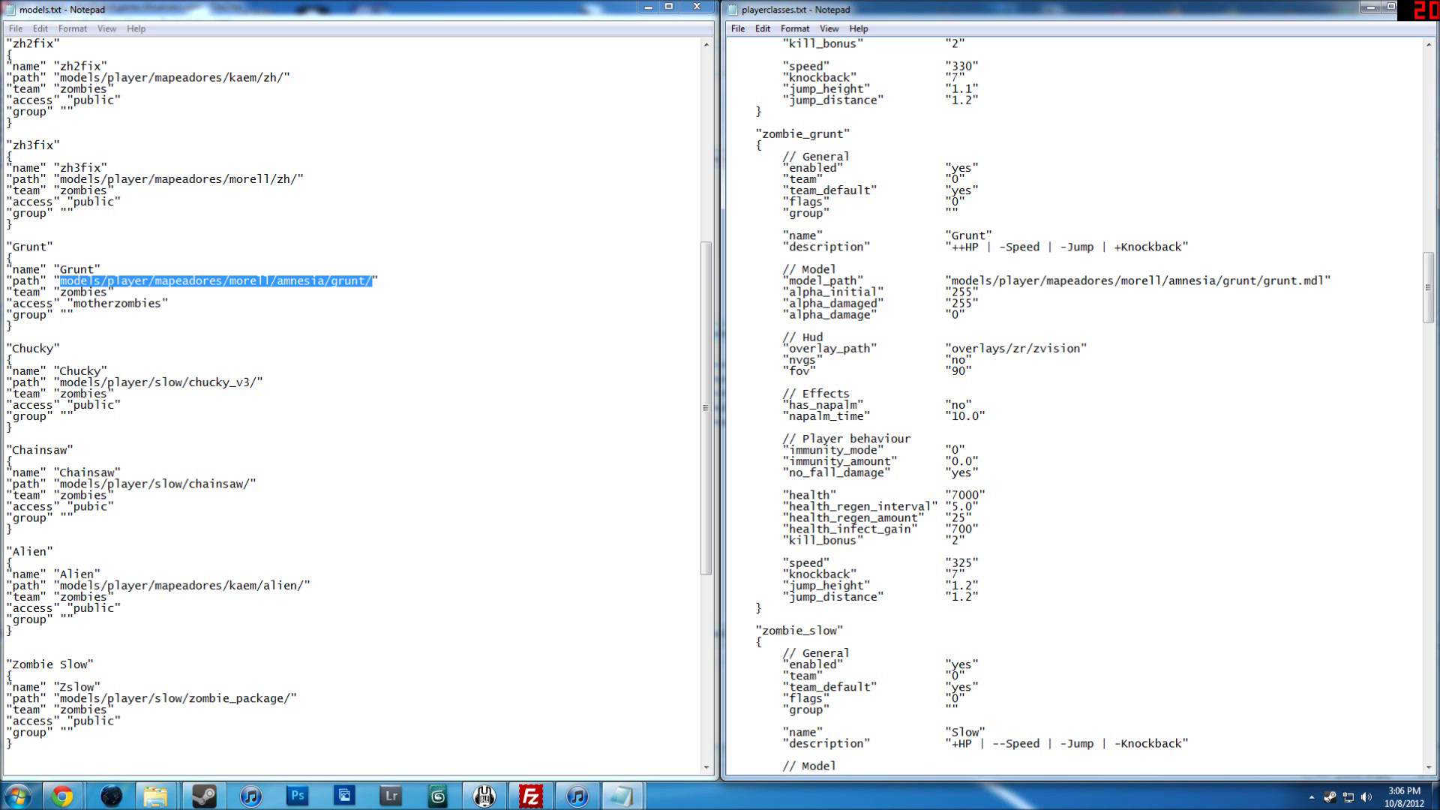
scroll(1072, 405, down, 12)
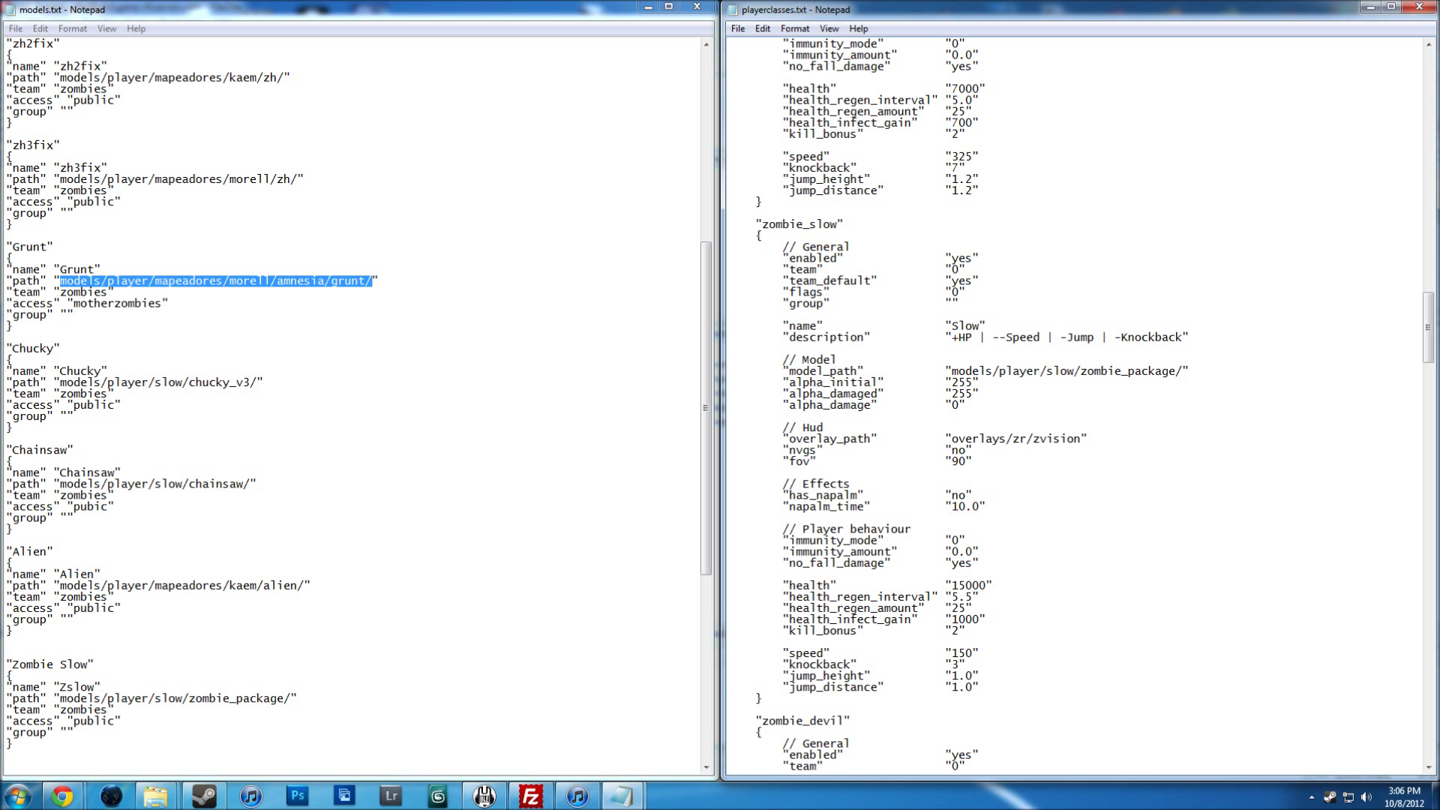
scroll(1072, 405, down, 19)
scroll(1073, 405, down, 6)
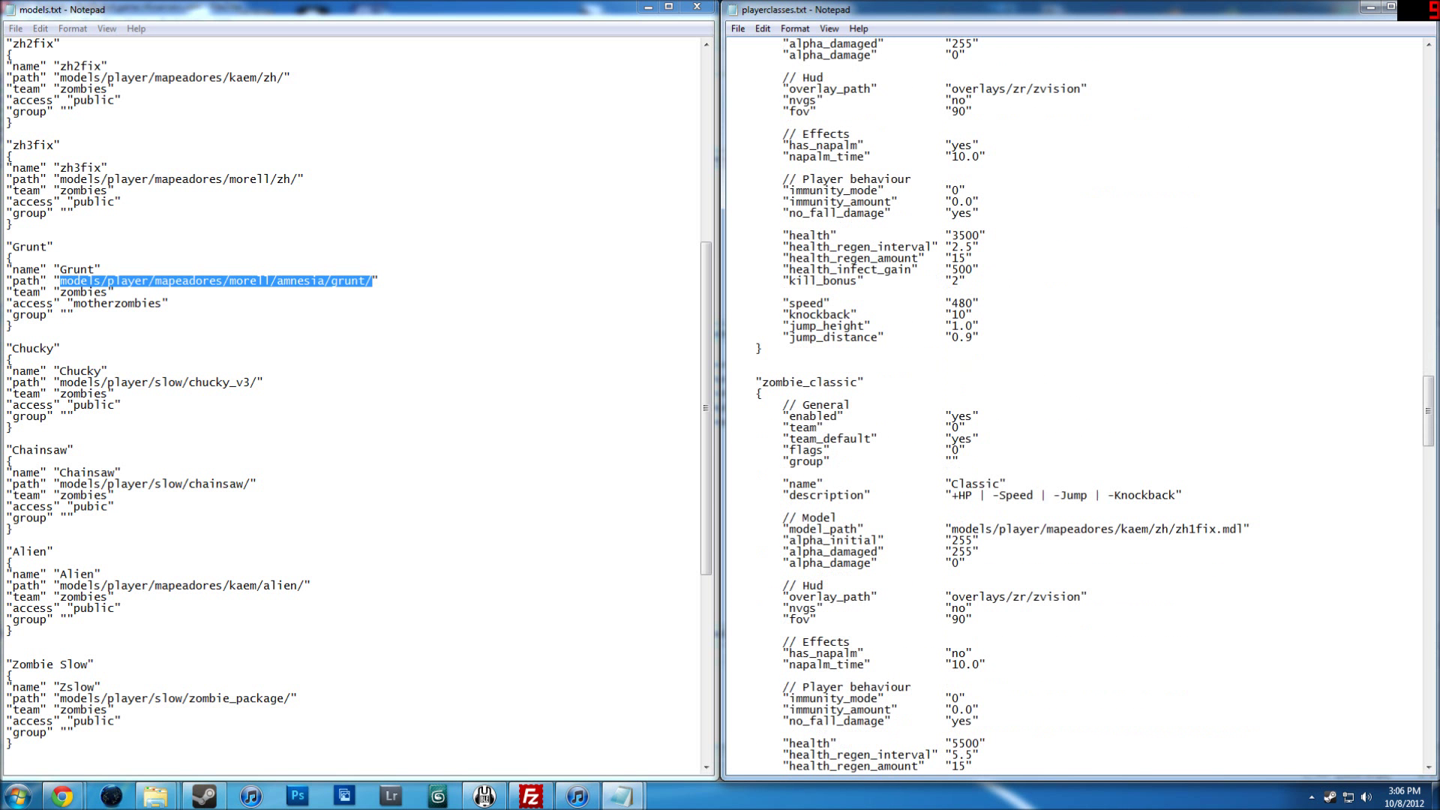
scroll(1072, 405, down, 6)
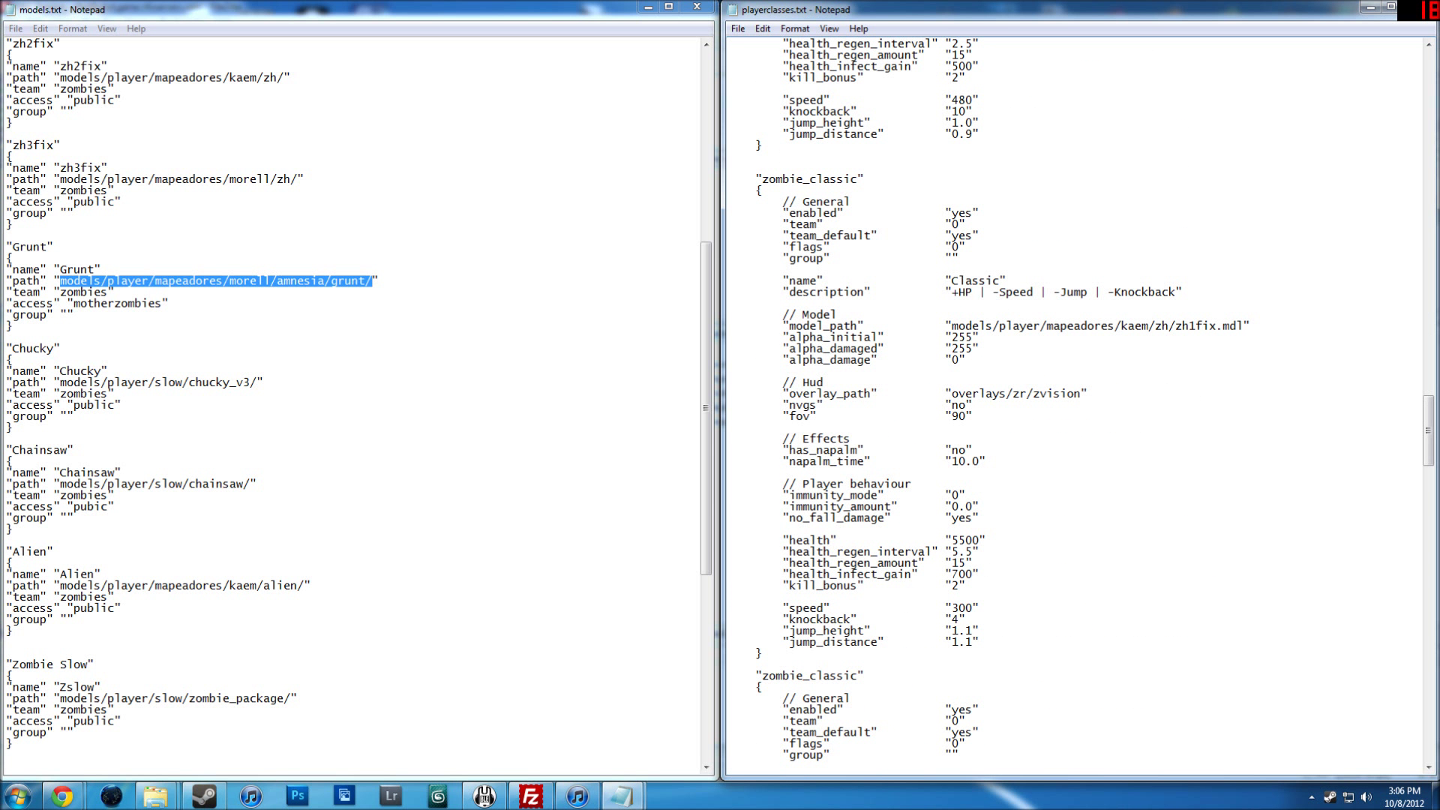
mouse_move(1427, 442)
mouse_down()
mouse_move(1427, 513)
mouse_move(1425, 149)
mouse_move(1431, 442)
mouse_up()
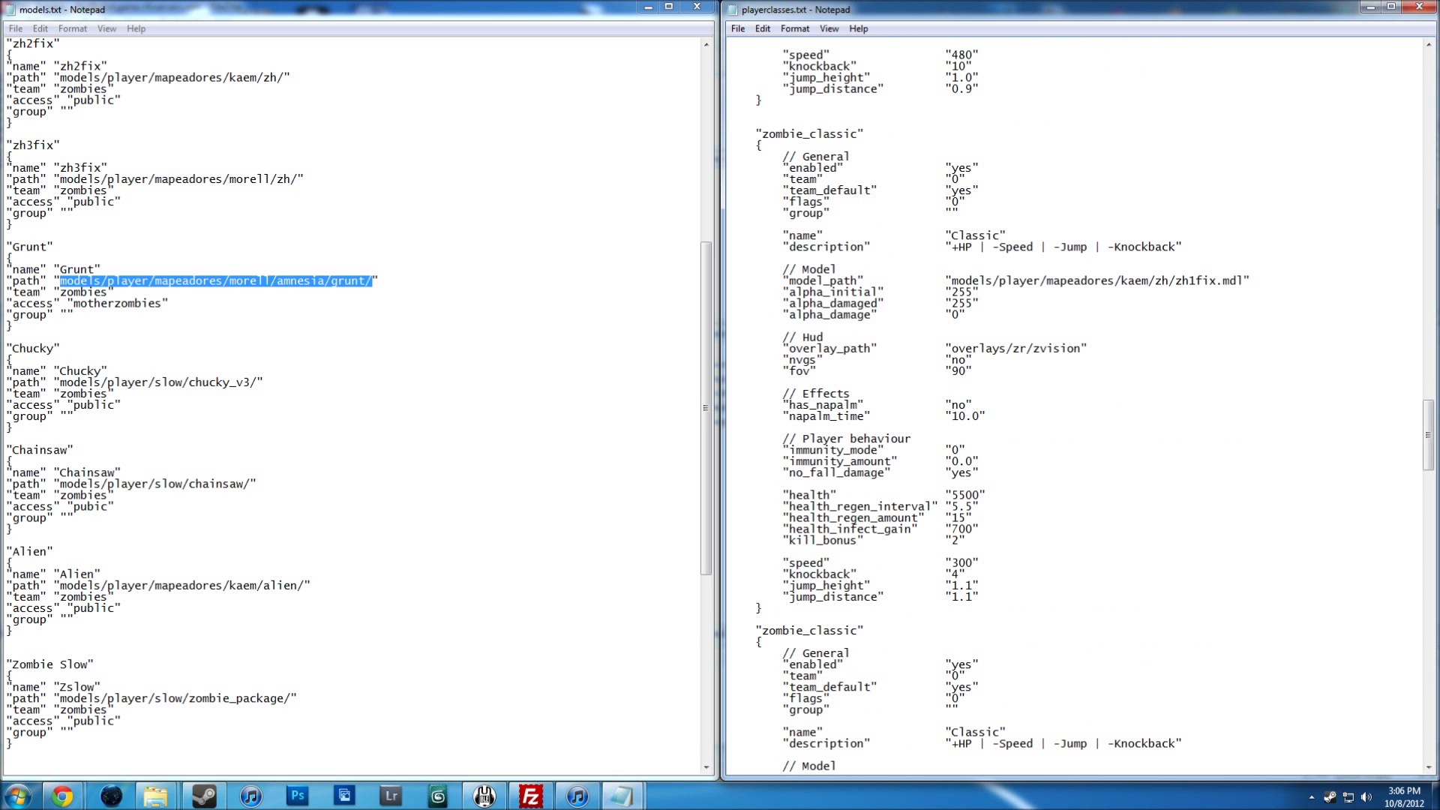
drag(1431, 443, 1431, 479)
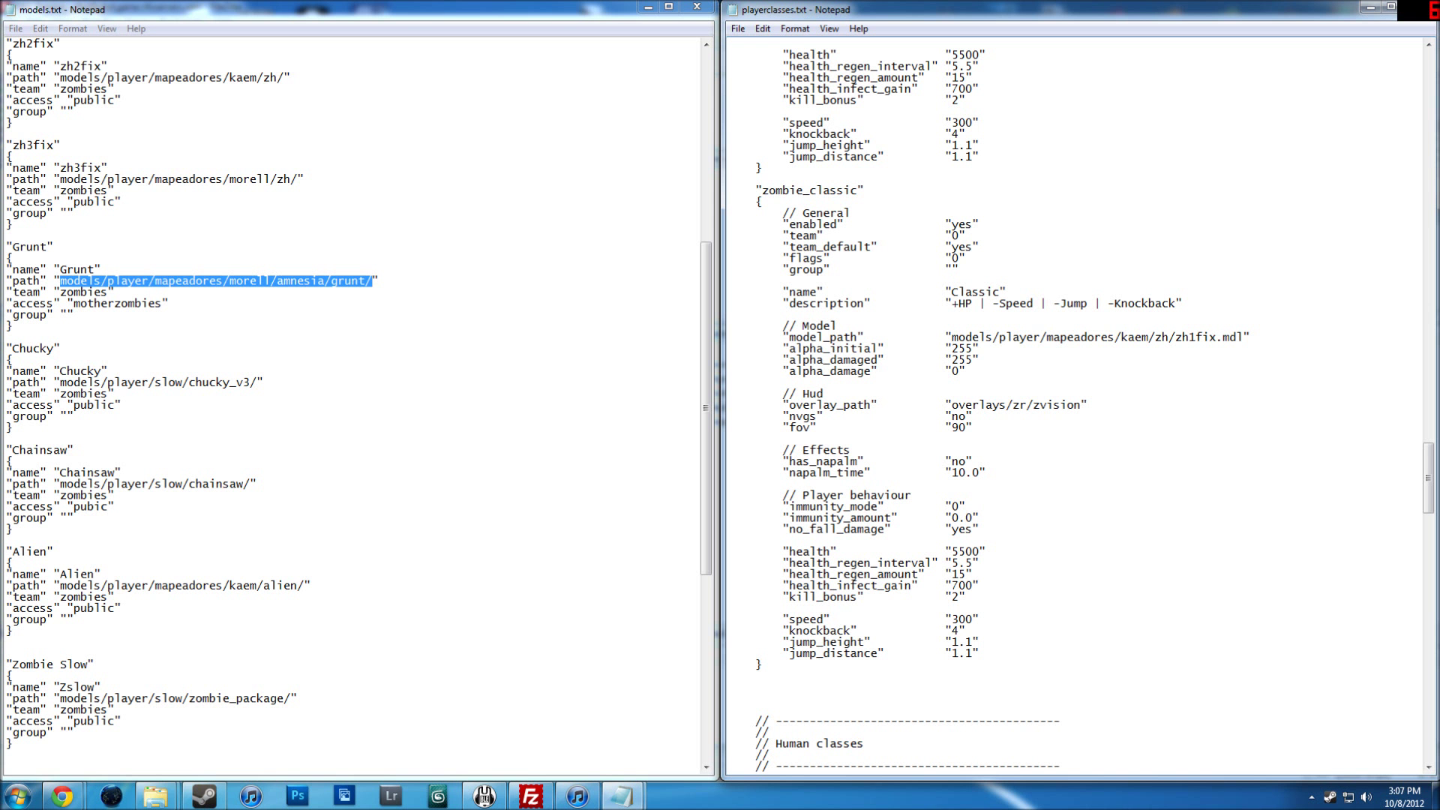
scroll(1072, 405, up, 12)
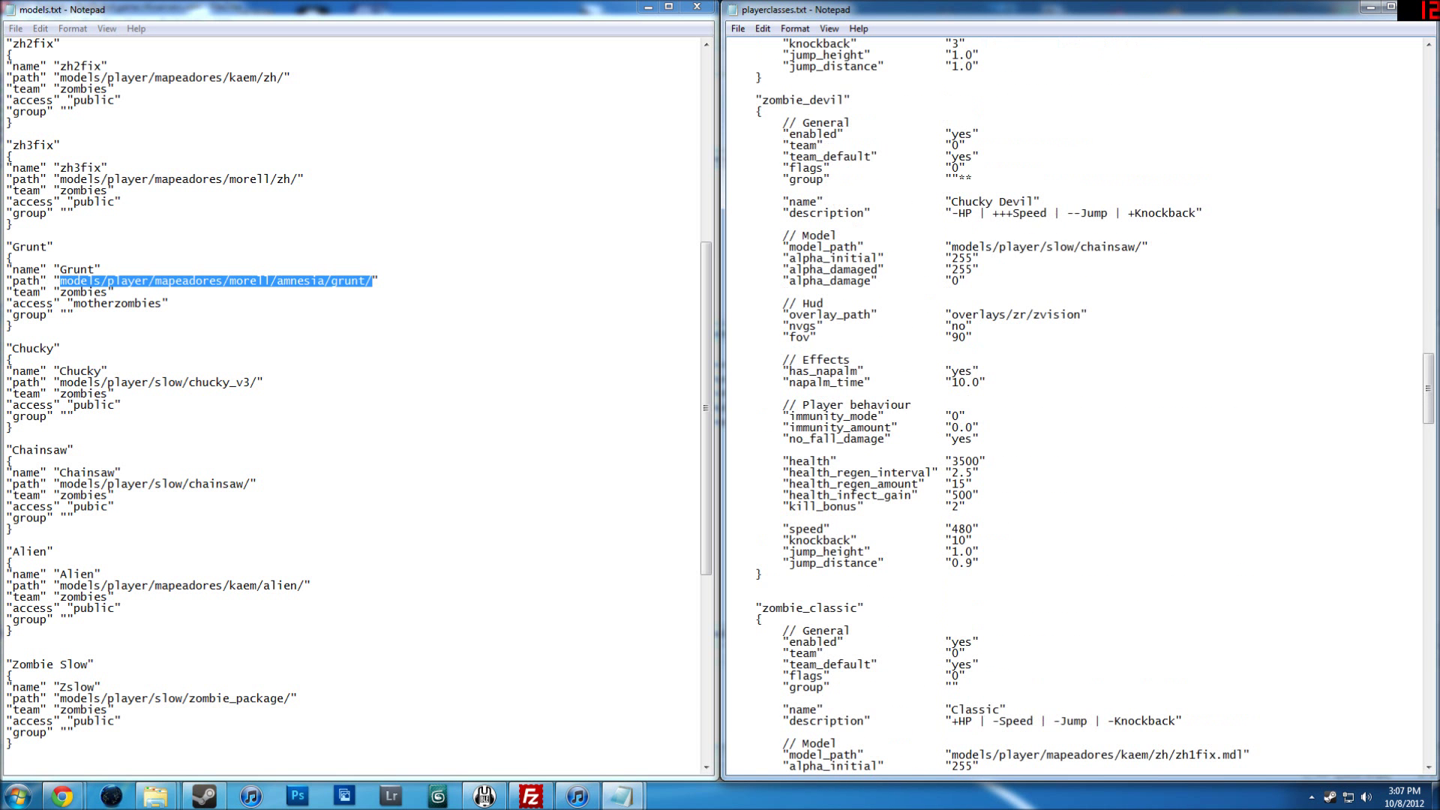
scroll(1072, 405, up, 1)
Look over the zombie_devil block, then switch to FileZilla from the taskbar.
drag(756, 620, 757, 129)
click(758, 128)
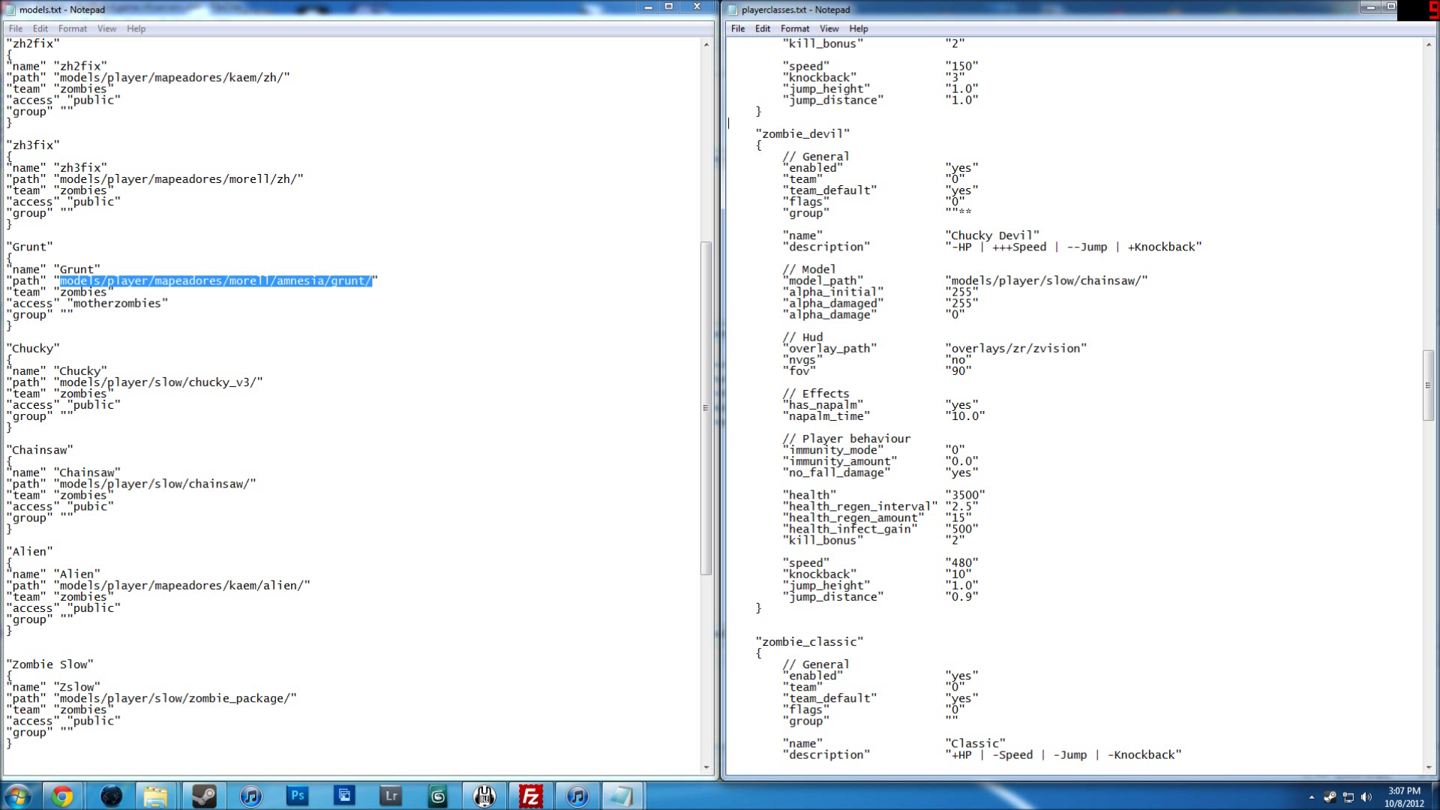
click(533, 798)
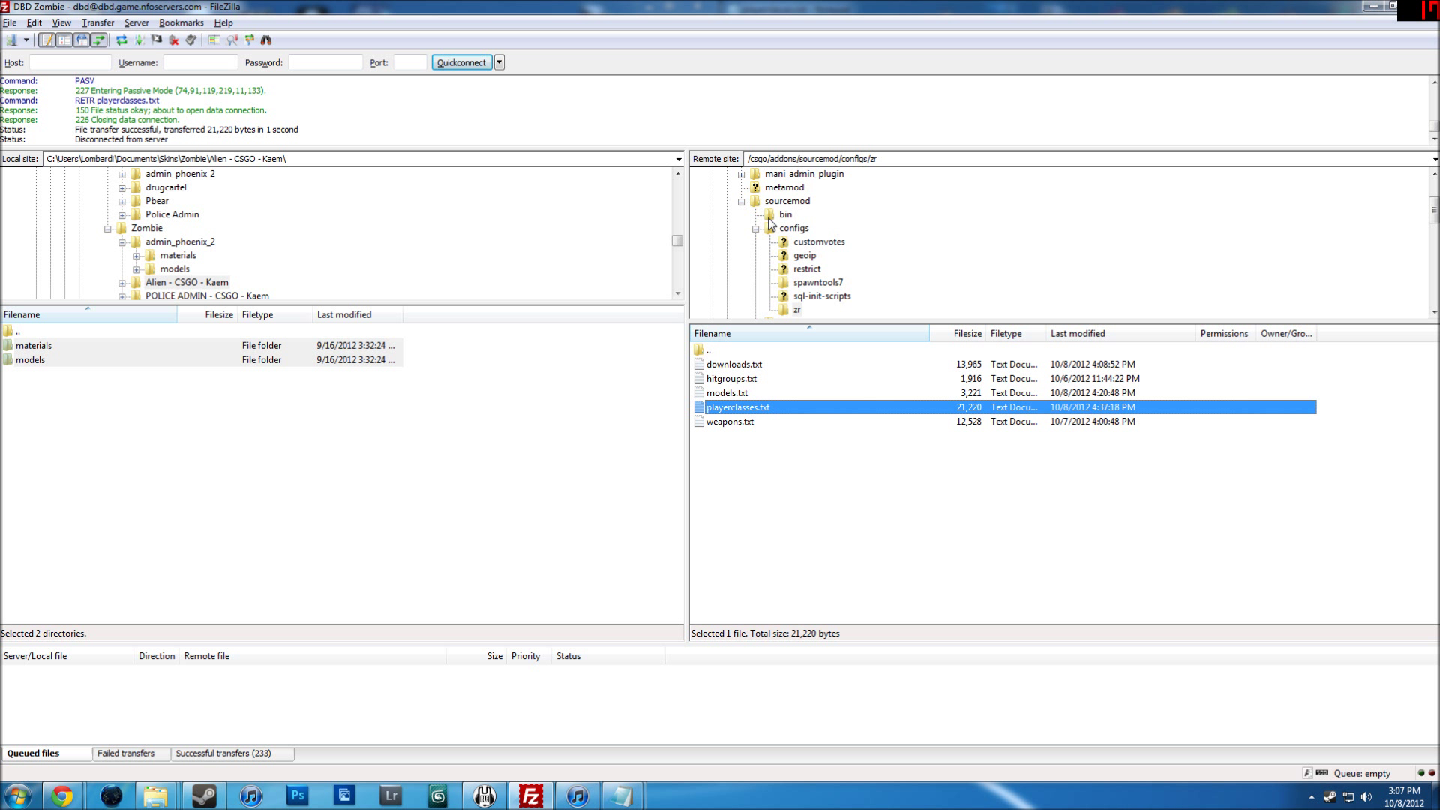
Browse the server's sourcemod folder in FileZilla's remote listing.
click(784, 201)
scroll(815, 264, down, 6)
scroll(815, 264, down, 1)
scroll(815, 264, up, 1)
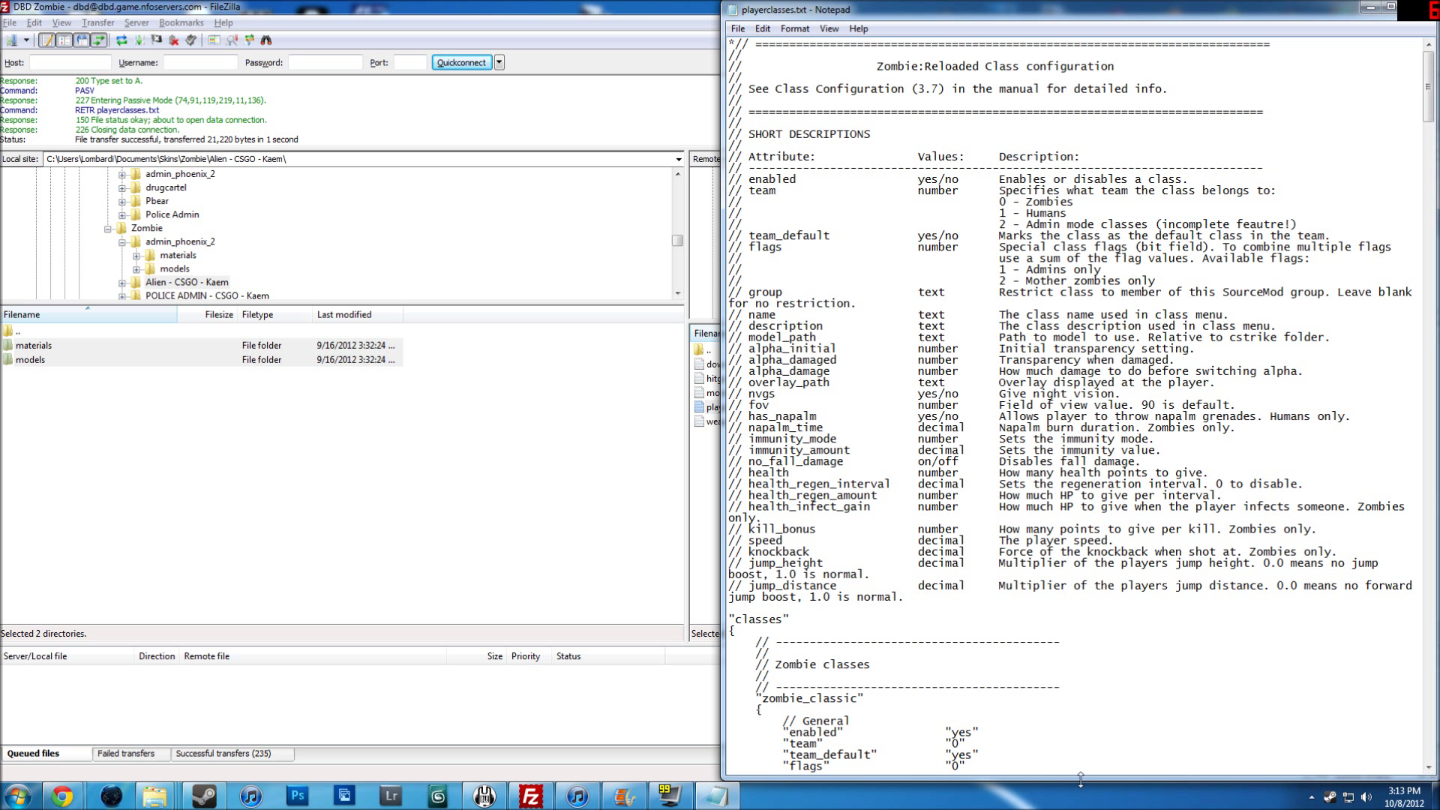
scroll(769, 405, down, 8)
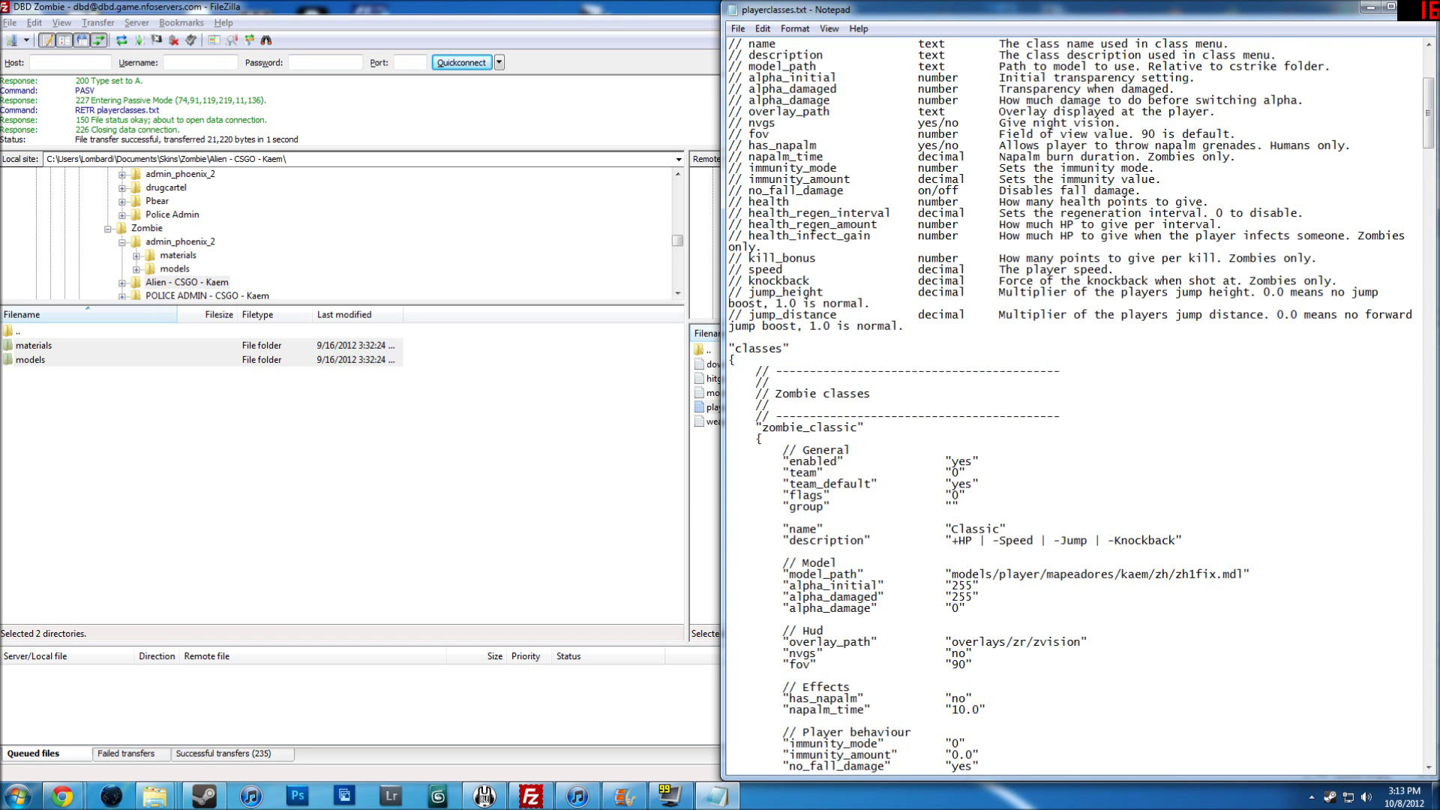
scroll(768, 236, down, 5)
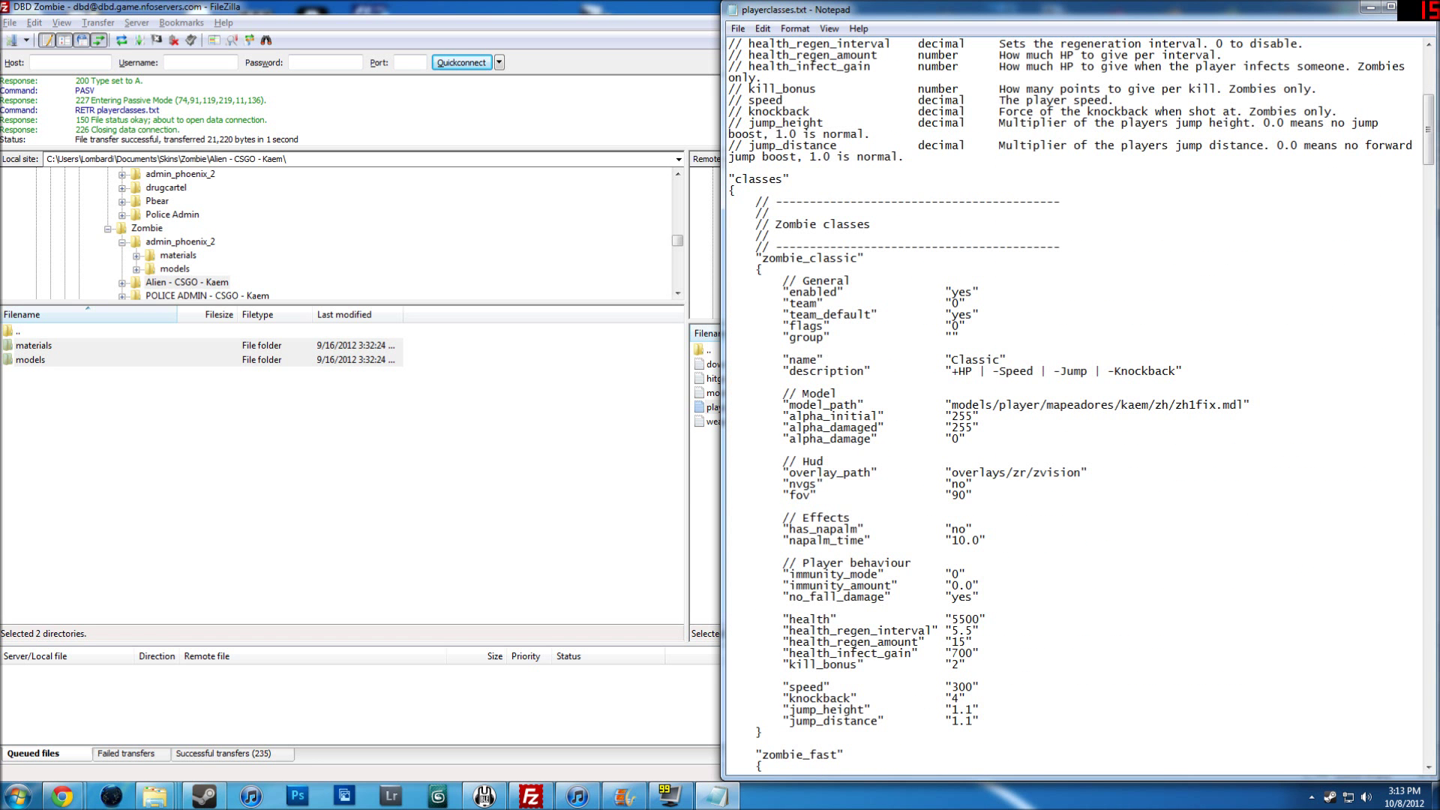
scroll(1081, 405, down, 2)
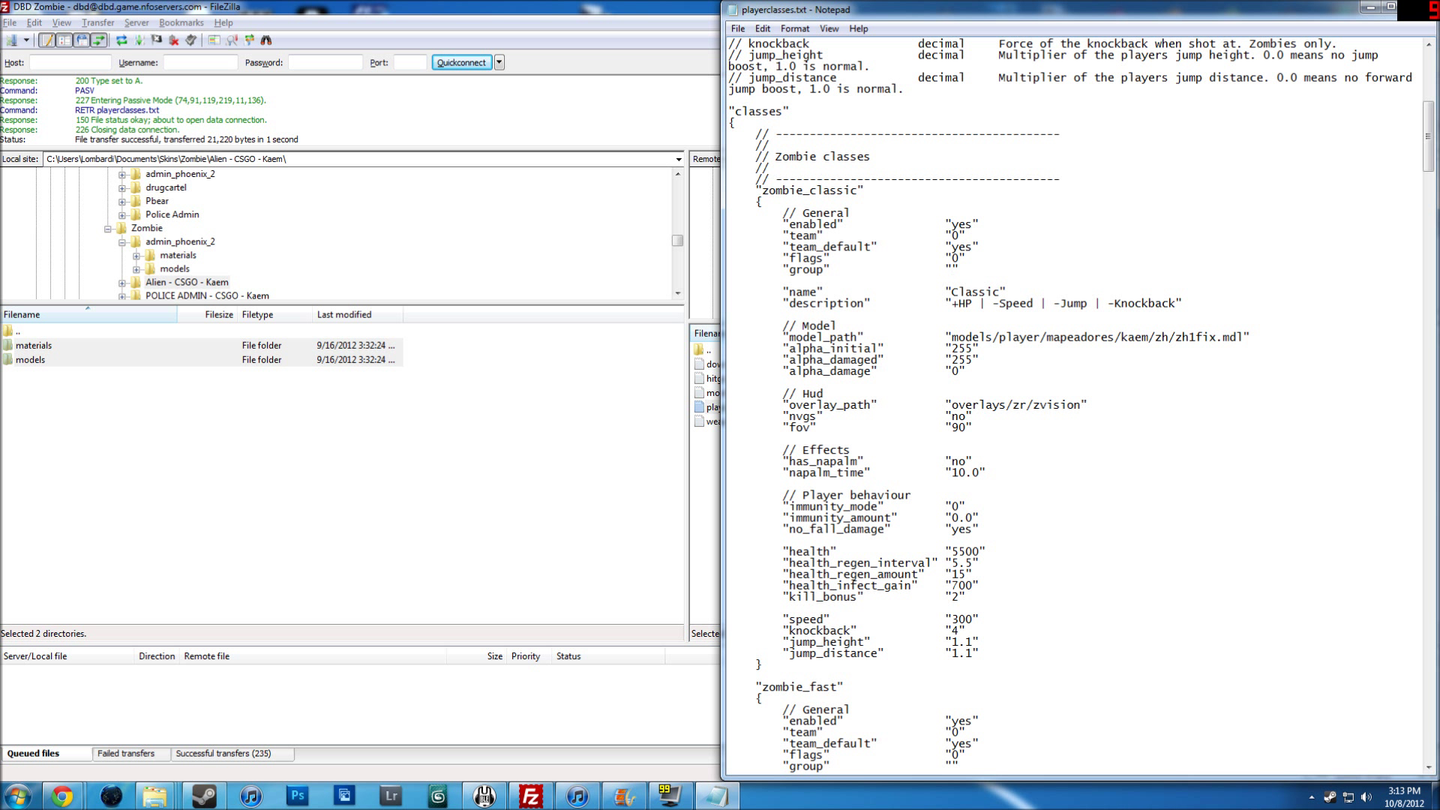
Set zombie_classic's flags value to 1 and clear its group value, discarding the trial admin_ct entry.
click(953, 269)
text(admin_ct)
key(BackSpace)
key(BackSpace)
key(BackSpace)
double_click(956, 258)
text(1)
key(BackSpace)
text(Terrorist_c)
key(BackSpace)
key(BackSpace)
click(952, 257)
text(1)
key(BackSpace)
key(BackSpace)
key(BackSpace)
key(BackSpace)
key(BackSpace)
key(BackSpace)
key(BackSpace)
key(BackSpace)
key(BackSpace)
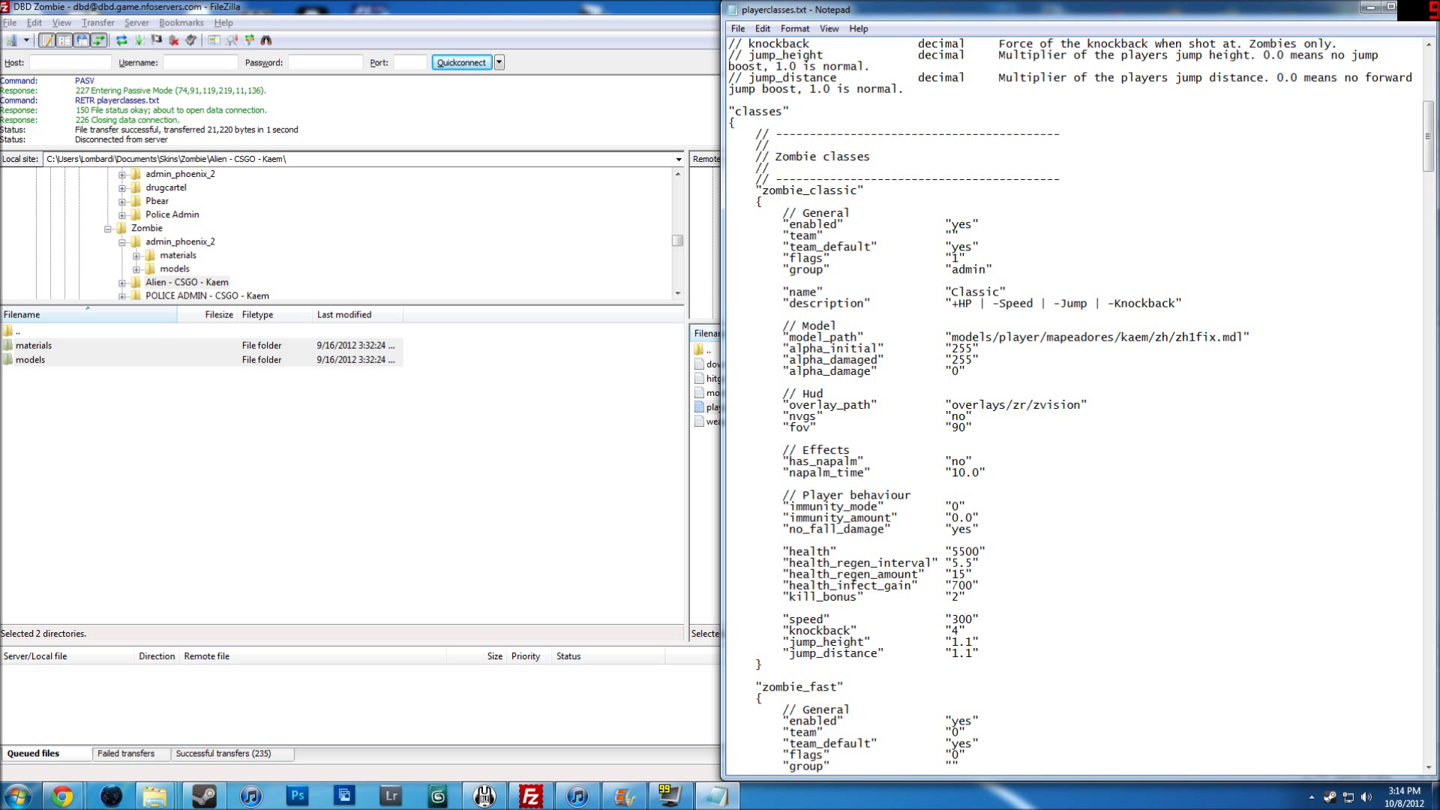
key(BackSpace)
key(BackSpace)
key(BackSpace)
key(BackSpace)
key(BackSpace)
Scroll through the human class definitions in playerclasses.txt.
drag(1434, 158, 1420, 559)
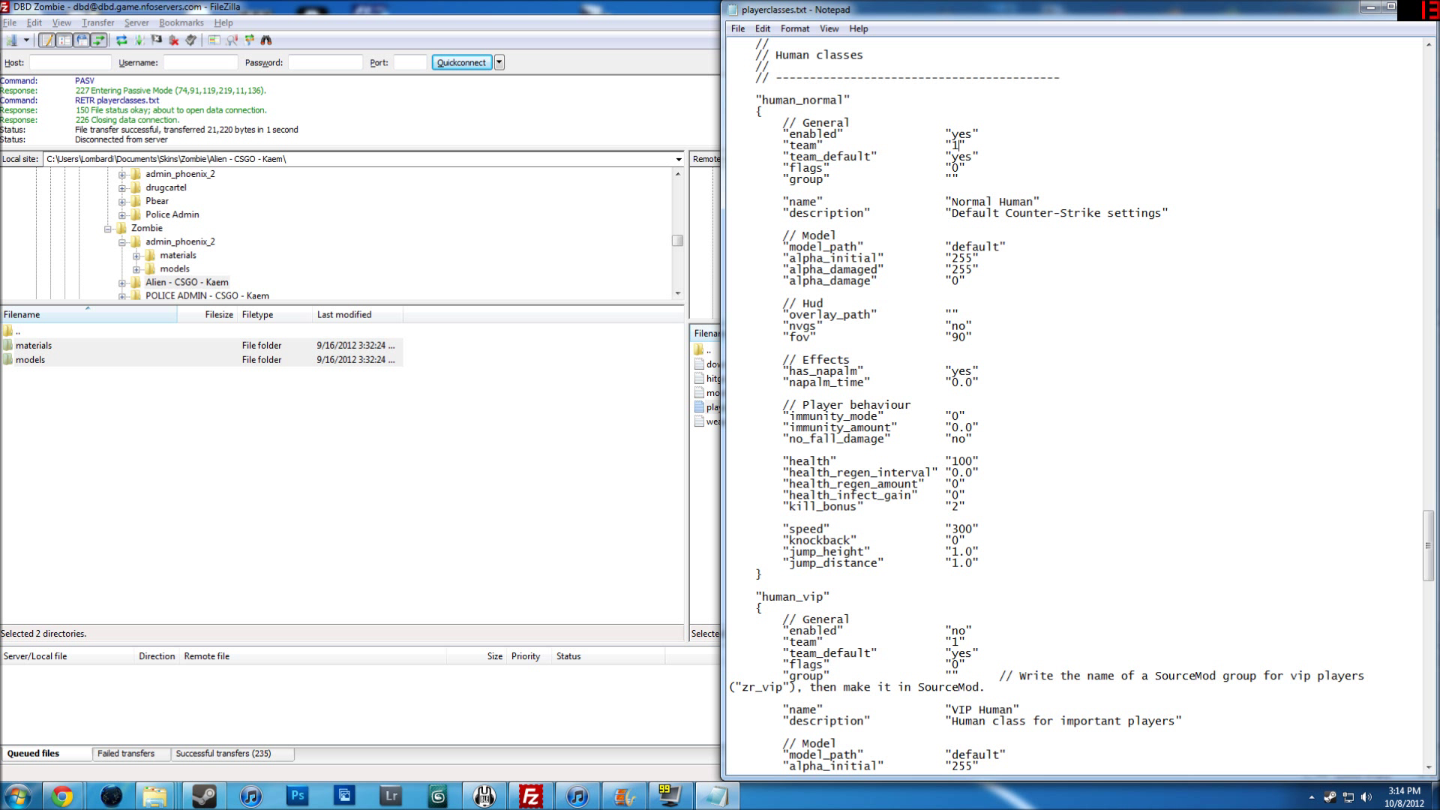
scroll(1080, 405, down, 20)
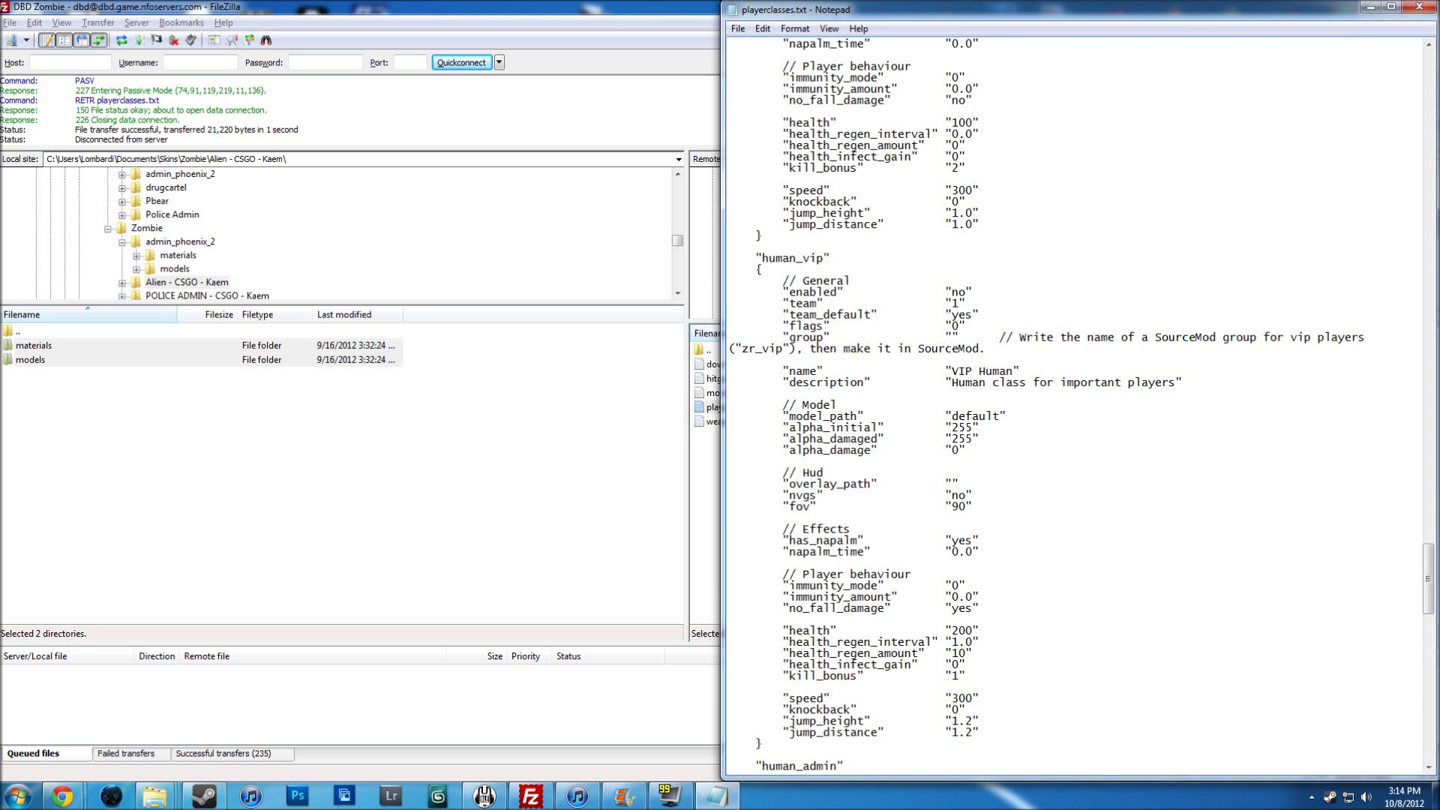
scroll(1080, 405, down, 6)
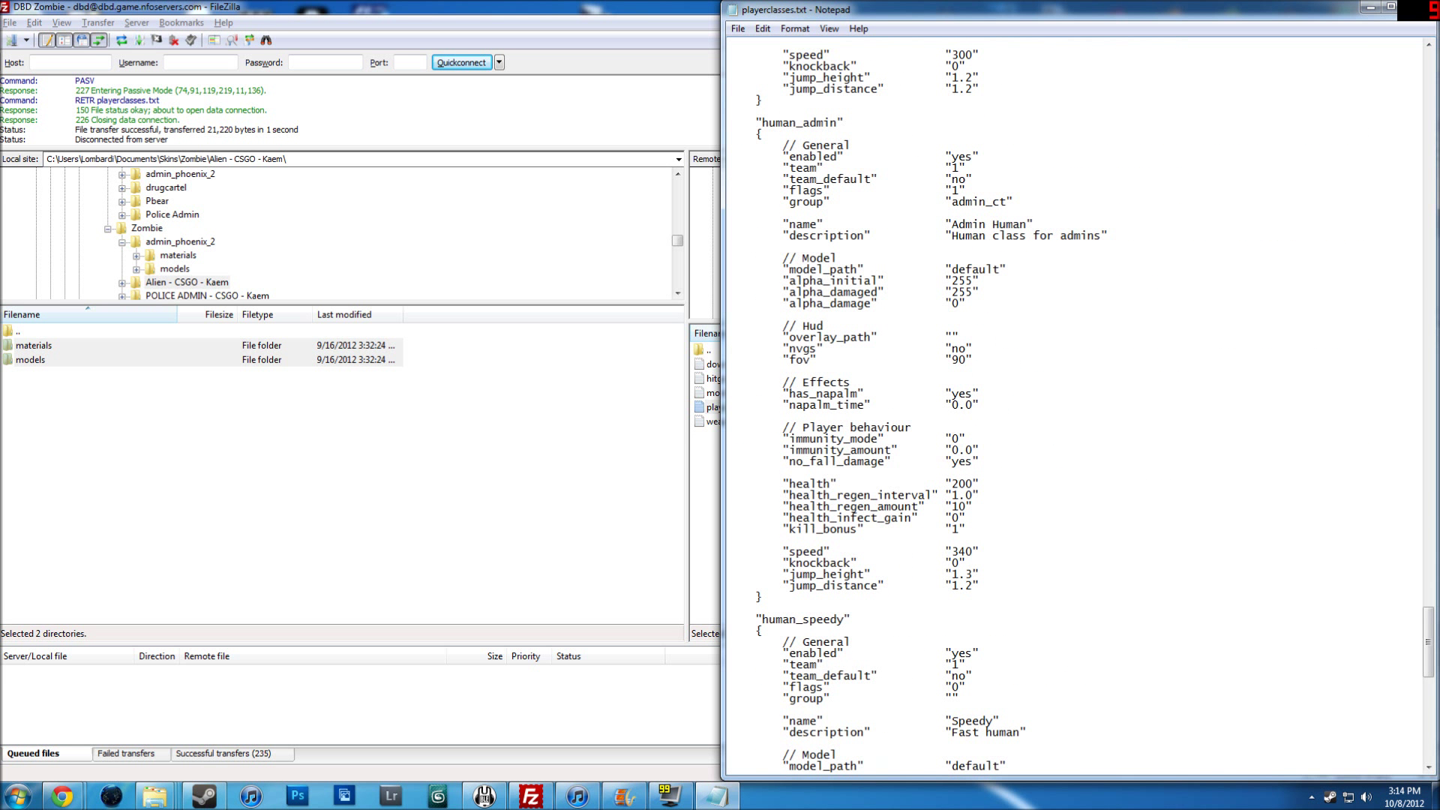
scroll(1080, 405, down, 11)
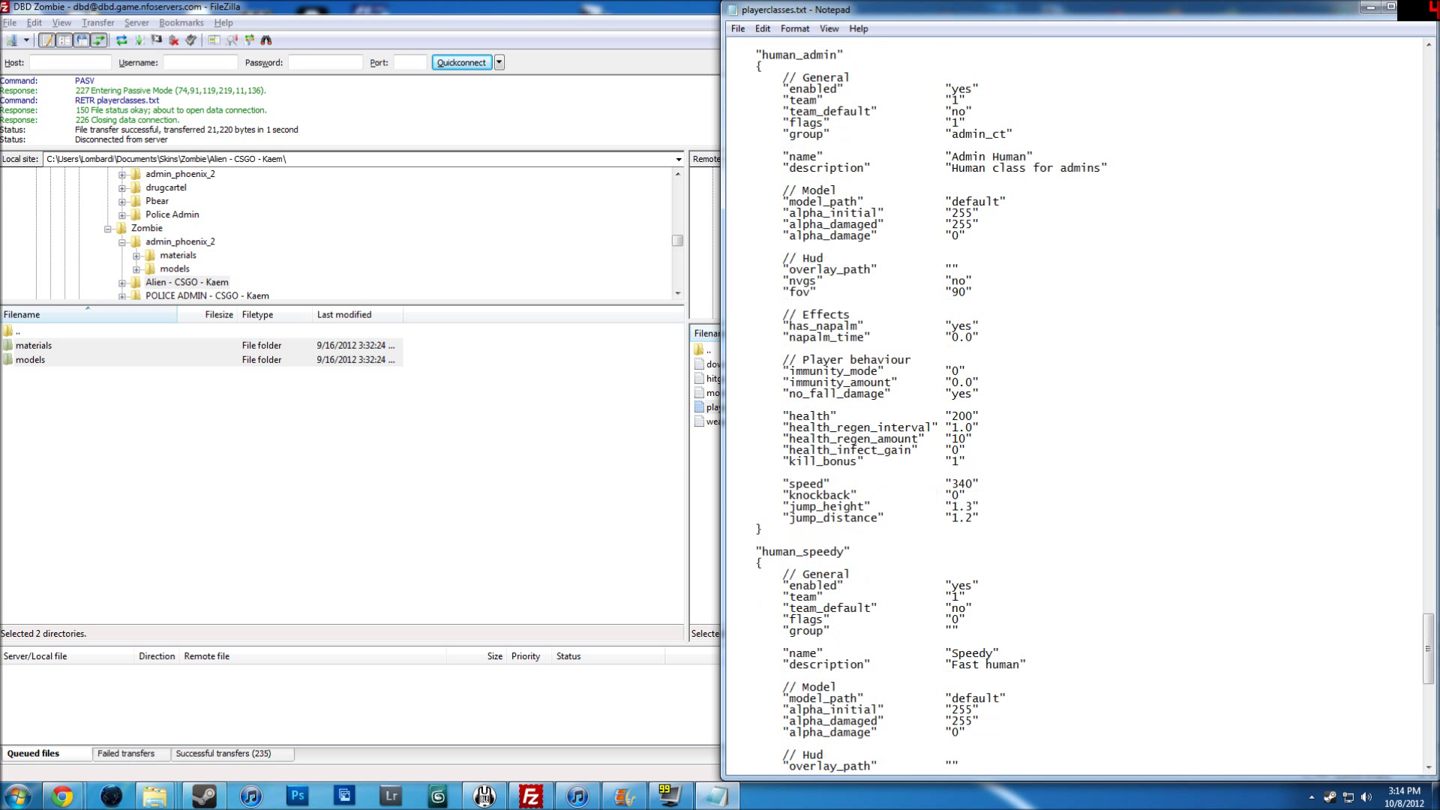
scroll(1080, 405, down, 6)
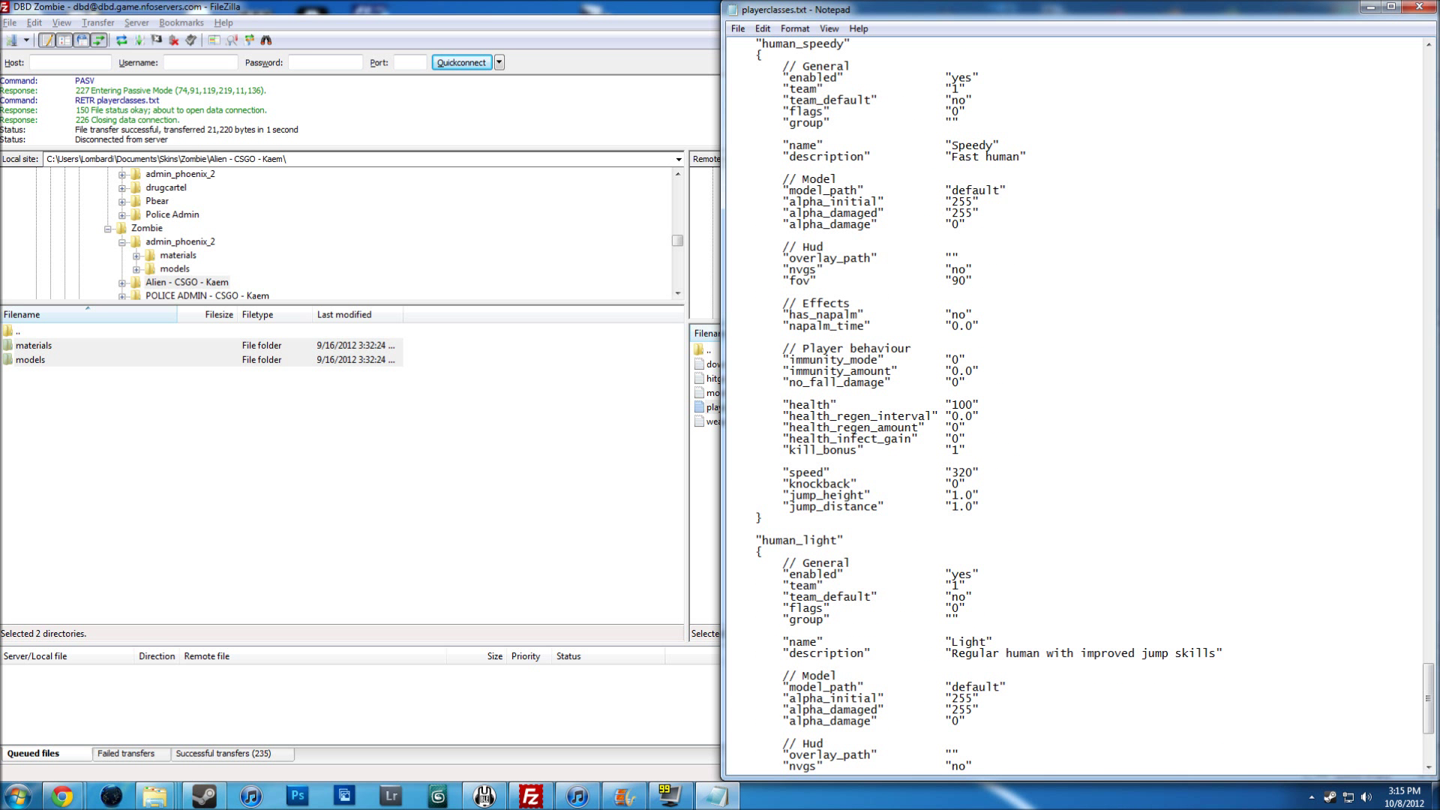
scroll(1080, 405, down, 8)
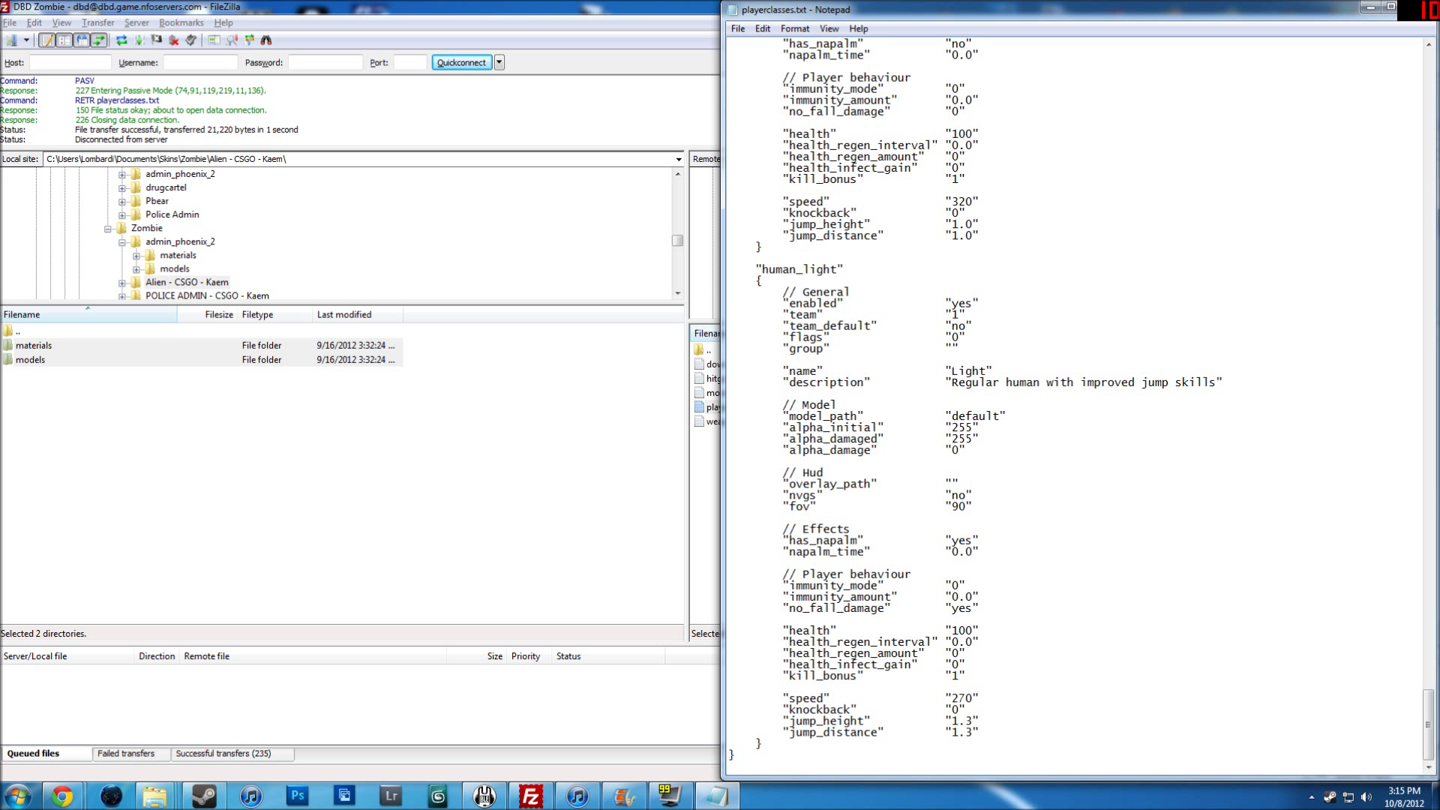
scroll(1080, 405, up, 15)
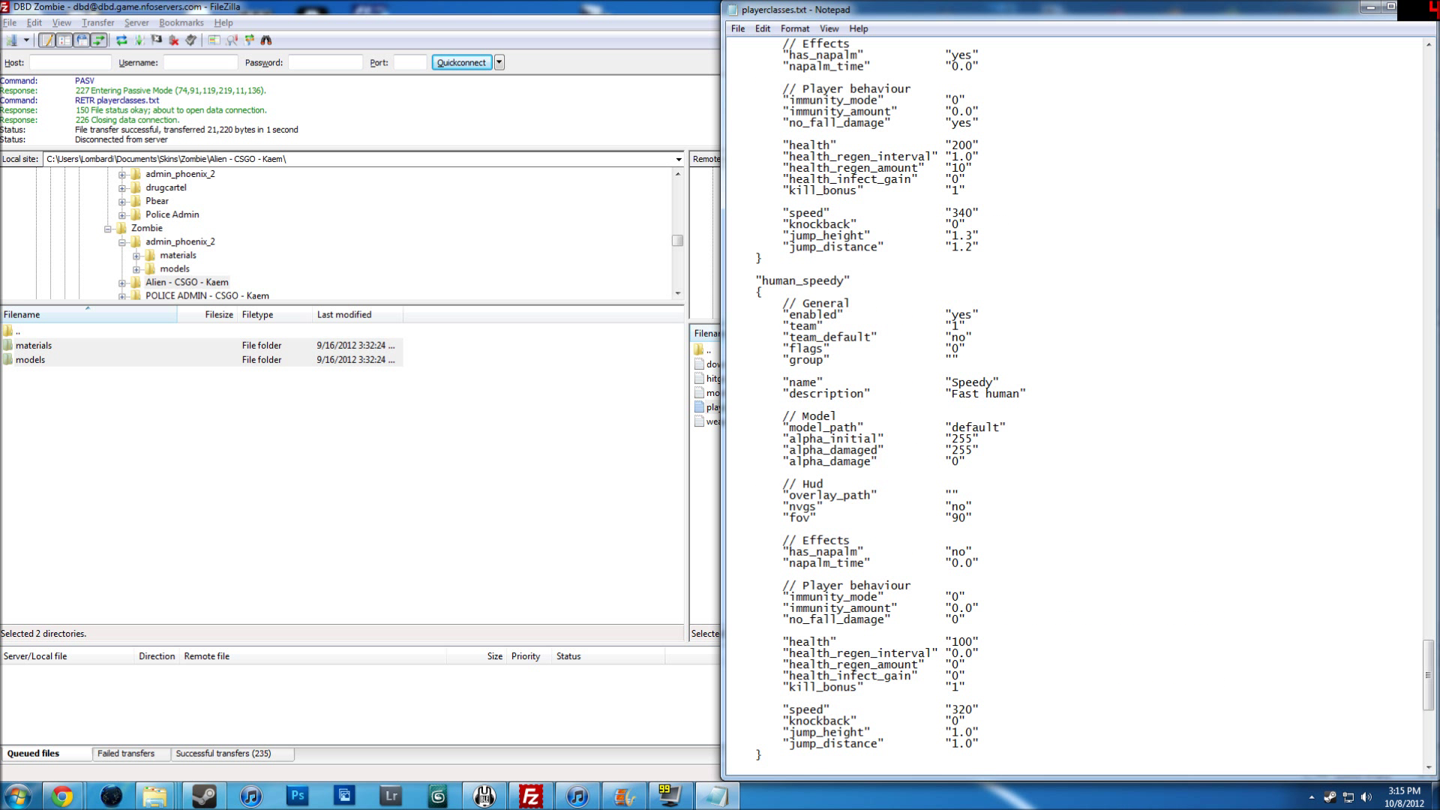
Select default in human_speedy's model_path, return to the file's top, and unsnap Notepad into a floating window.
mouse_move(952, 427)
mouse_down()
mouse_move(1008, 428)
mouse_move(951, 428)
mouse_up()
click(1008, 427)
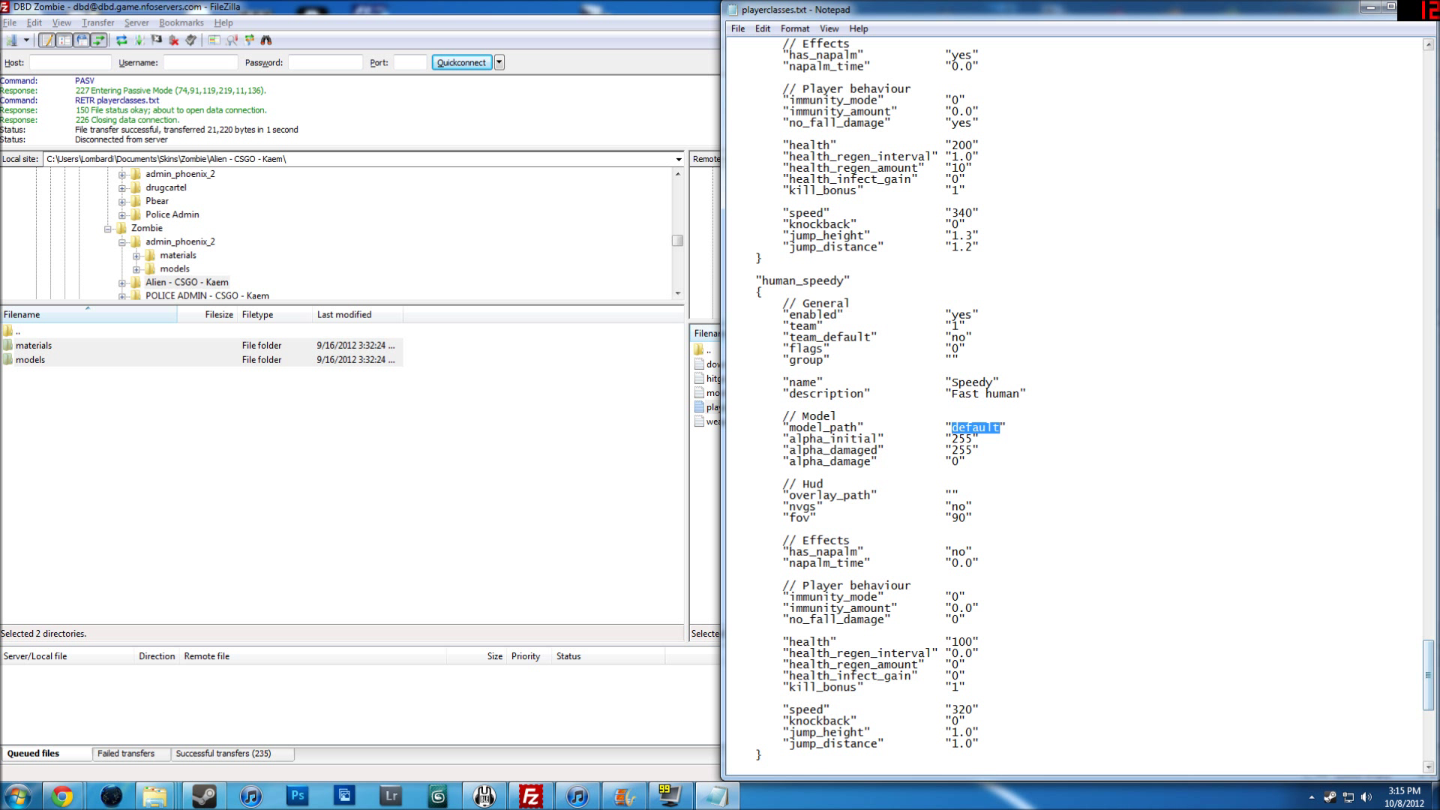
key(Right)
drag(952, 428, 1001, 428)
key(Right)
drag(1428, 675, 1408, 53)
drag(1284, 15, 1004, 194)
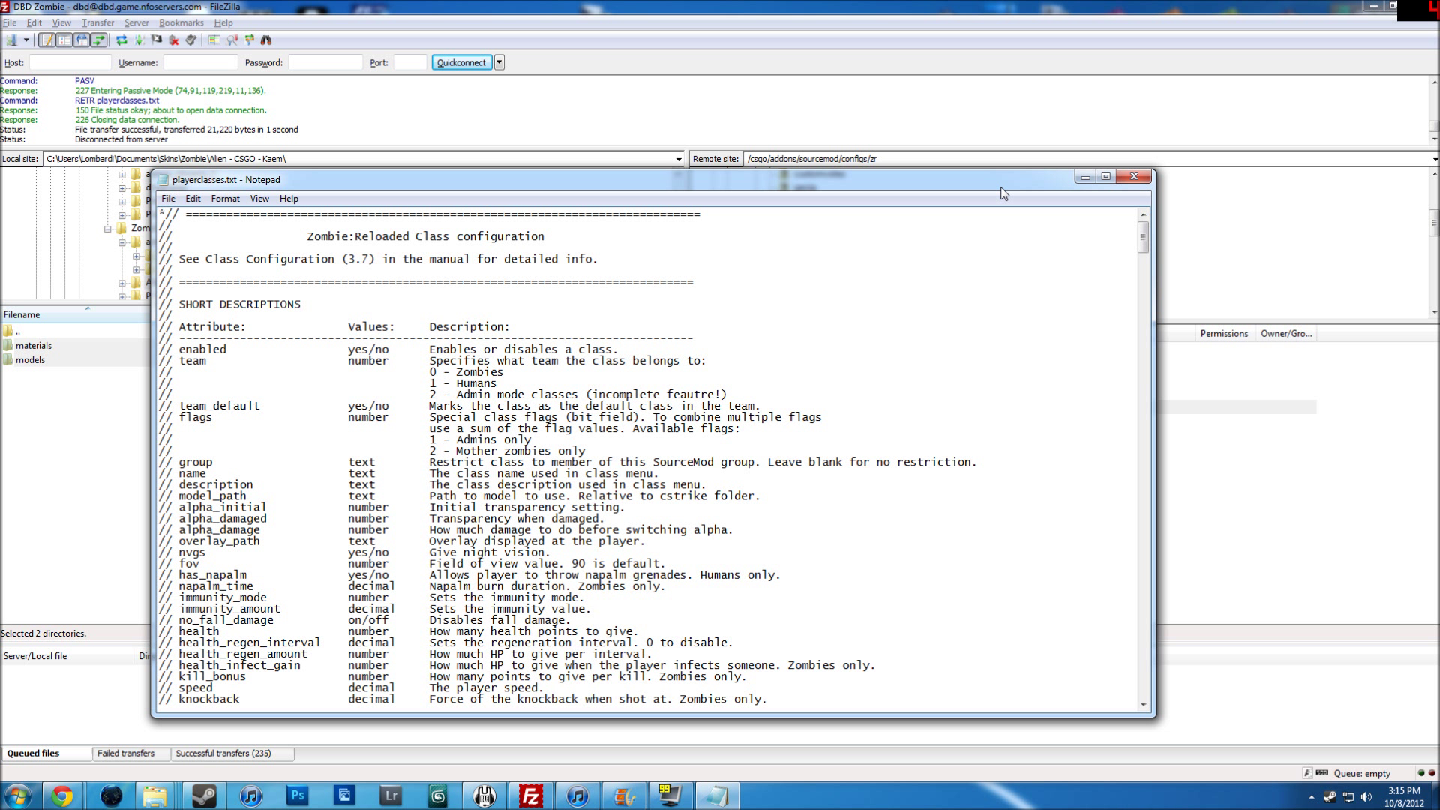
Close the edited playerclasses.txt in Notepad.
click(1136, 179)
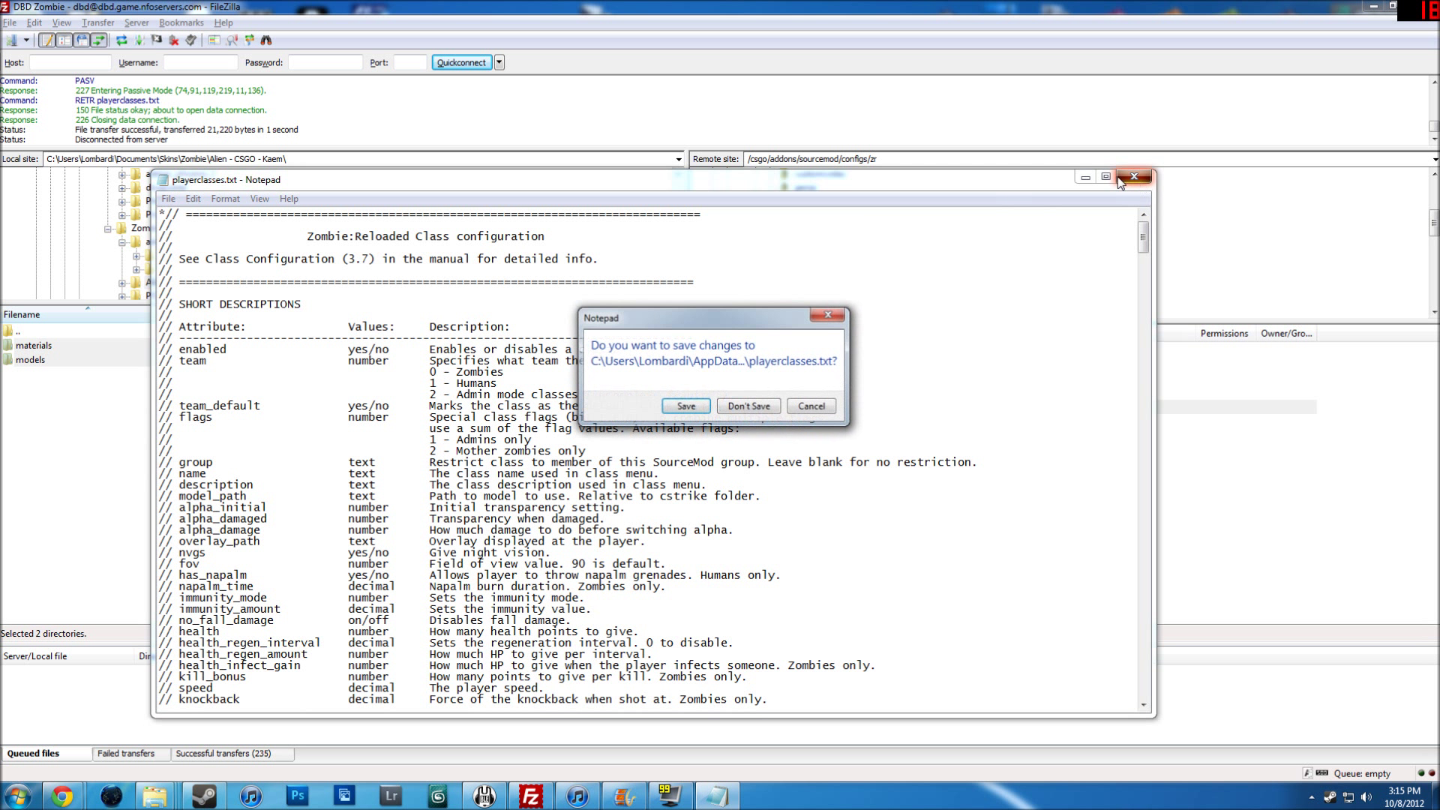